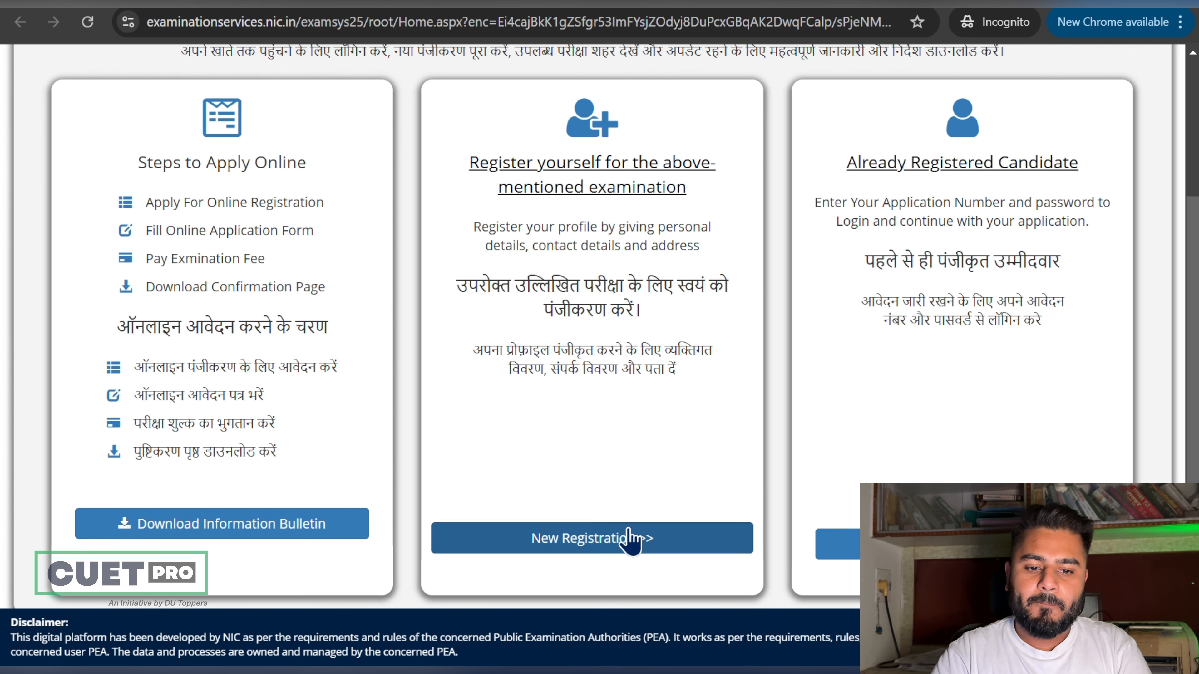
# Step: Start a New Registration and bring the Examination Fees table on the Instruction page into view
pyautogui.click(631, 547)
pyautogui.scroll(-6, 656, 451)
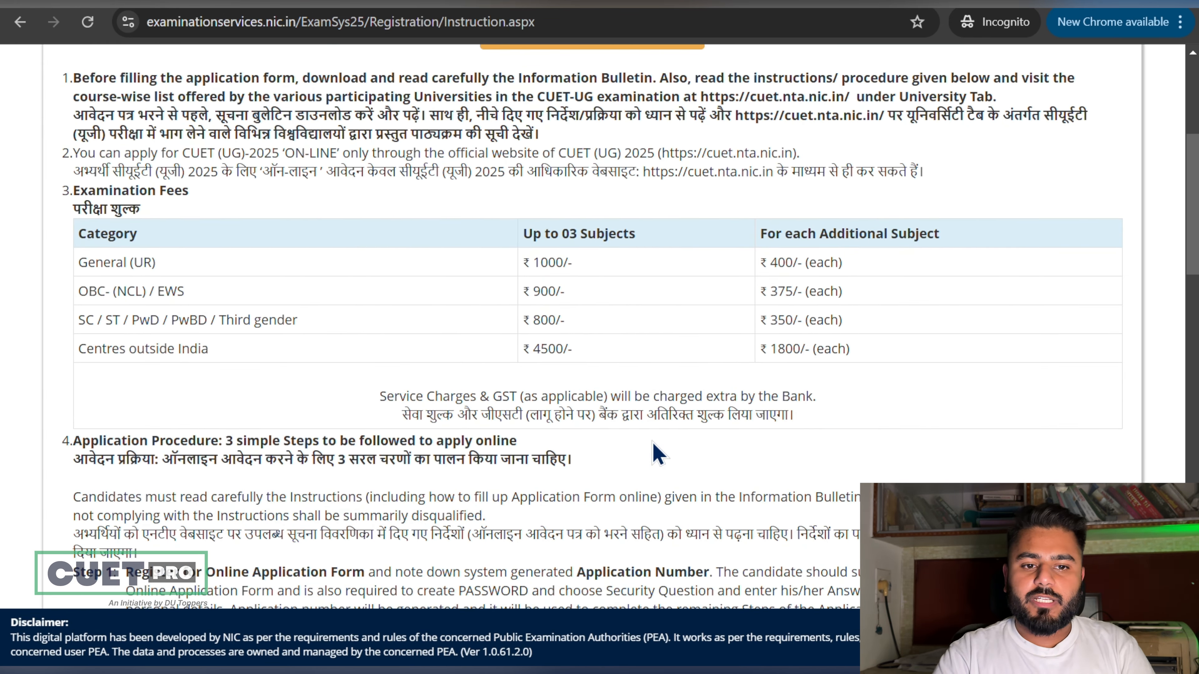
pyautogui.scroll(-5, 658, 446)
pyautogui.scroll(8, 656, 361)
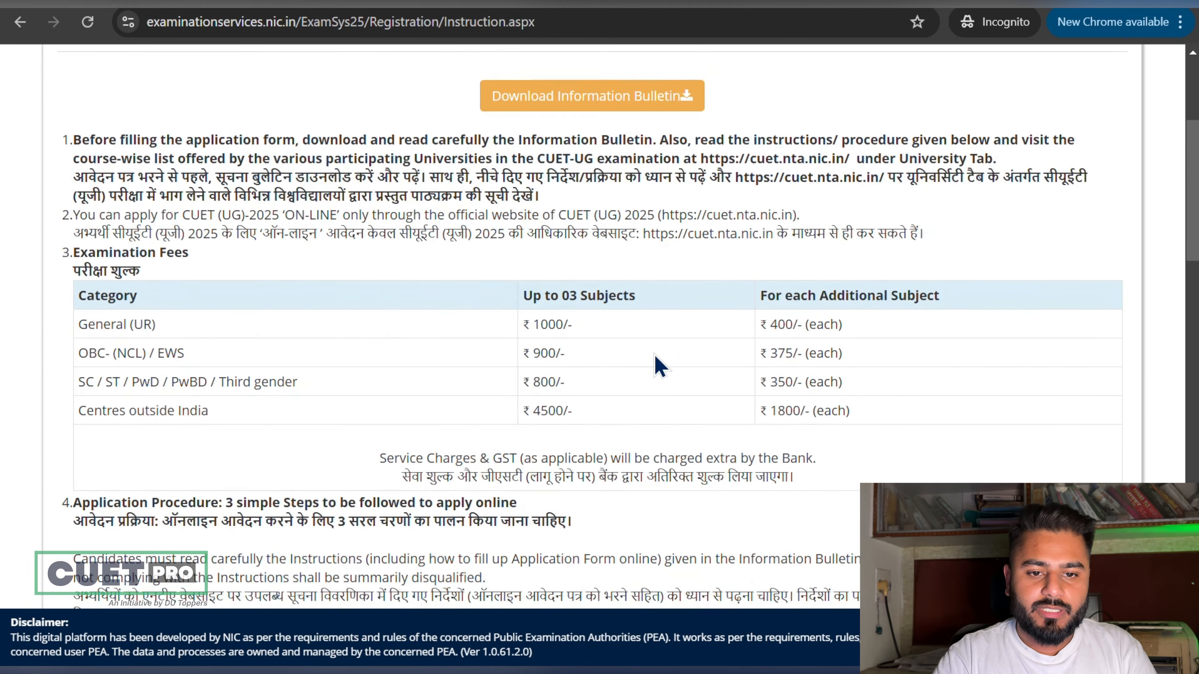
pyautogui.scroll(-2, 660, 363)
pyautogui.scroll(3, 654, 355)
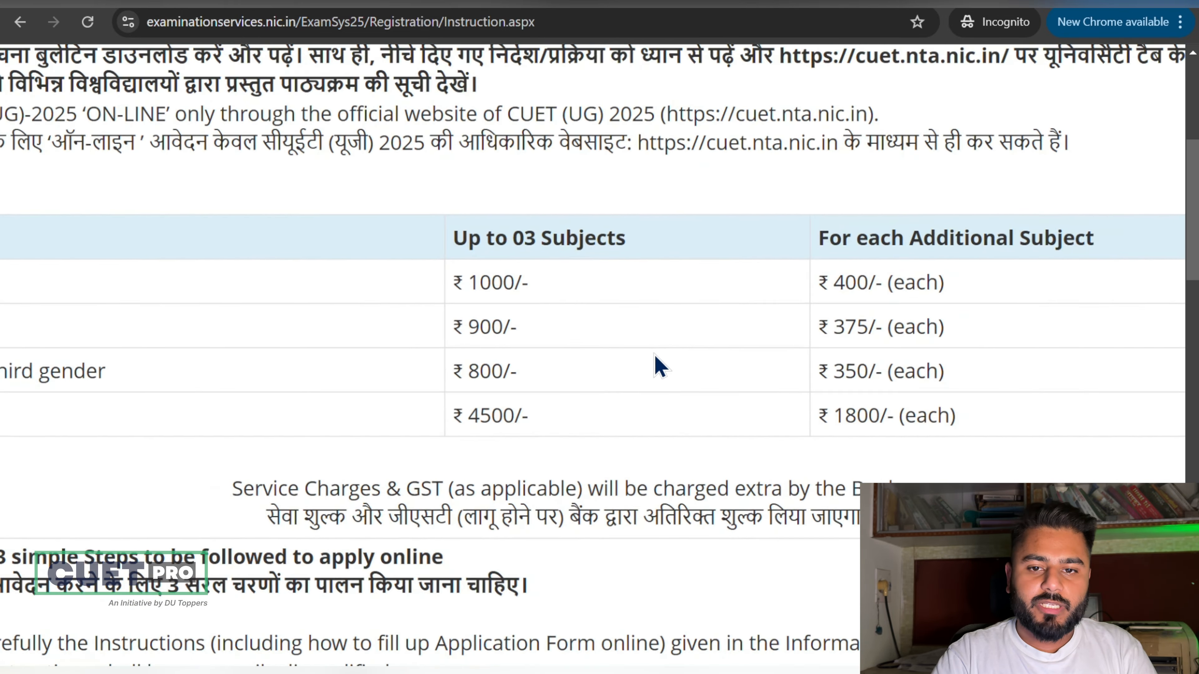
pyautogui.scroll(-2, 655, 355)
pyautogui.hscroll(-1, 654, 355)
pyautogui.hscroll(-2, 660, 364)
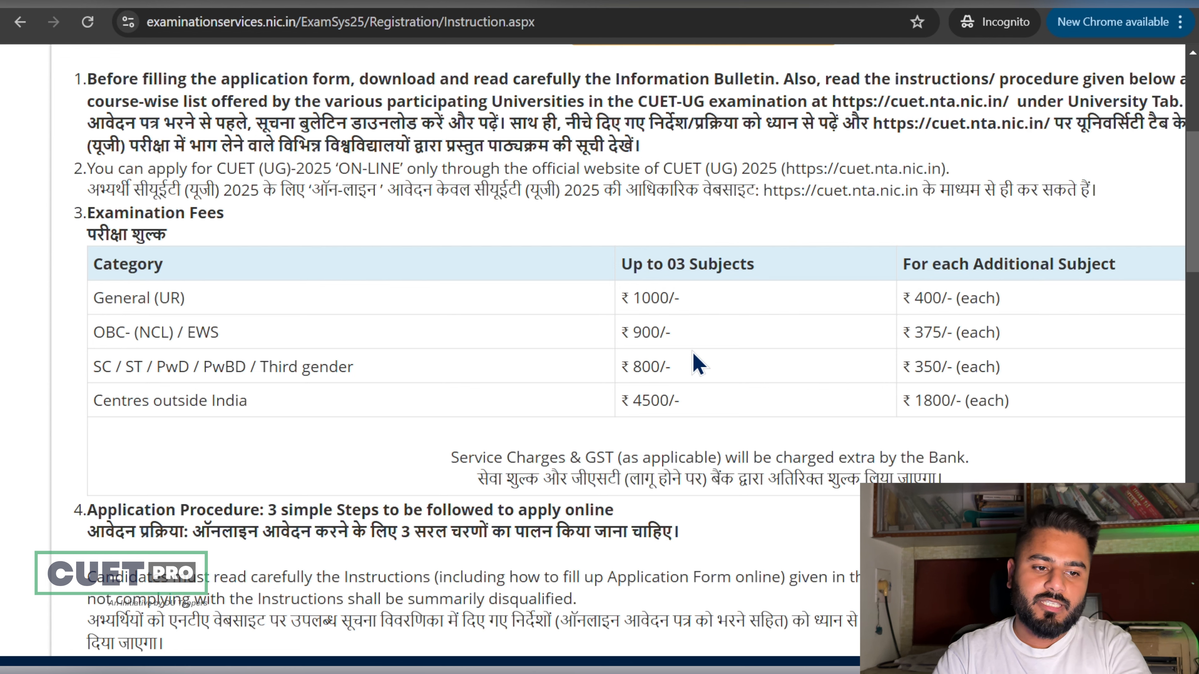
# Step: Zoom out and highlight the photo rules: colour or black & white, 80% face visible
pyautogui.scroll(-1, 850, 409)
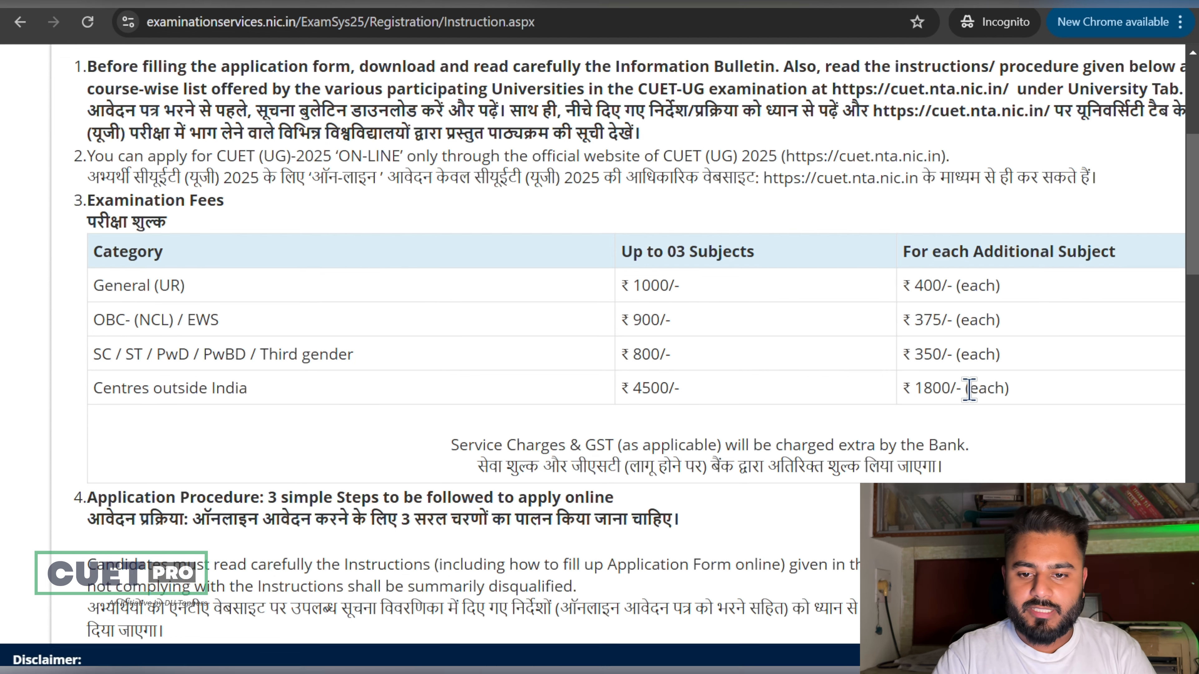
pyautogui.scroll(-10, 969, 390)
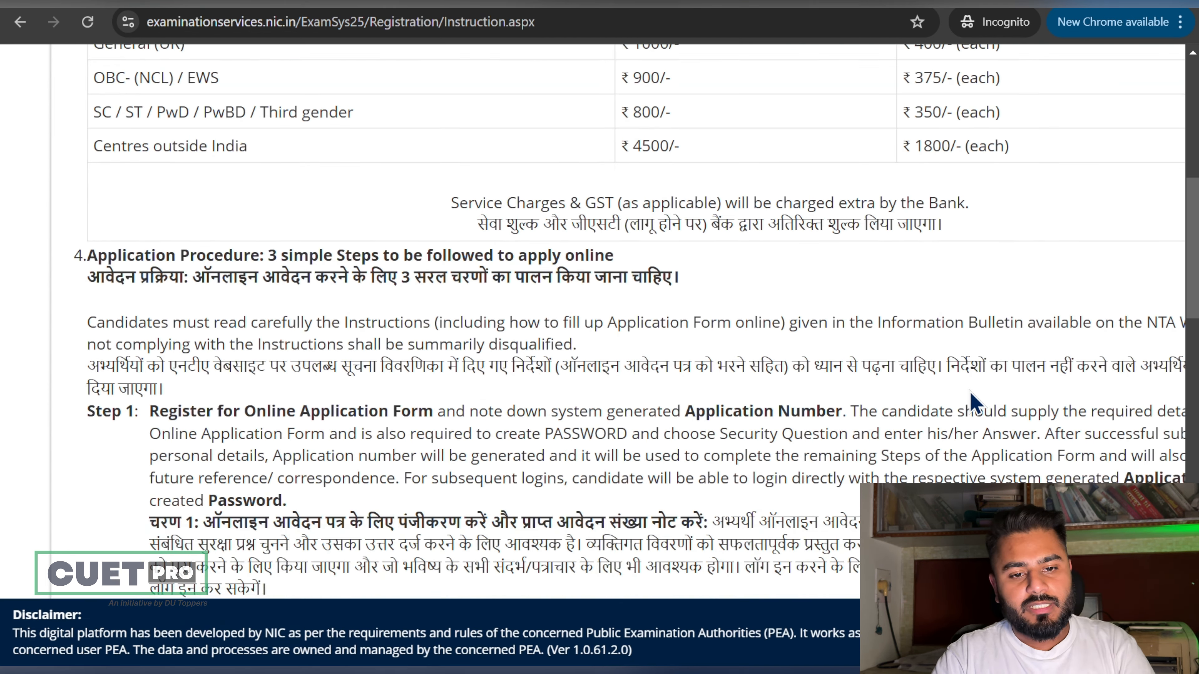
pyautogui.hotkey('ctrl', '-')
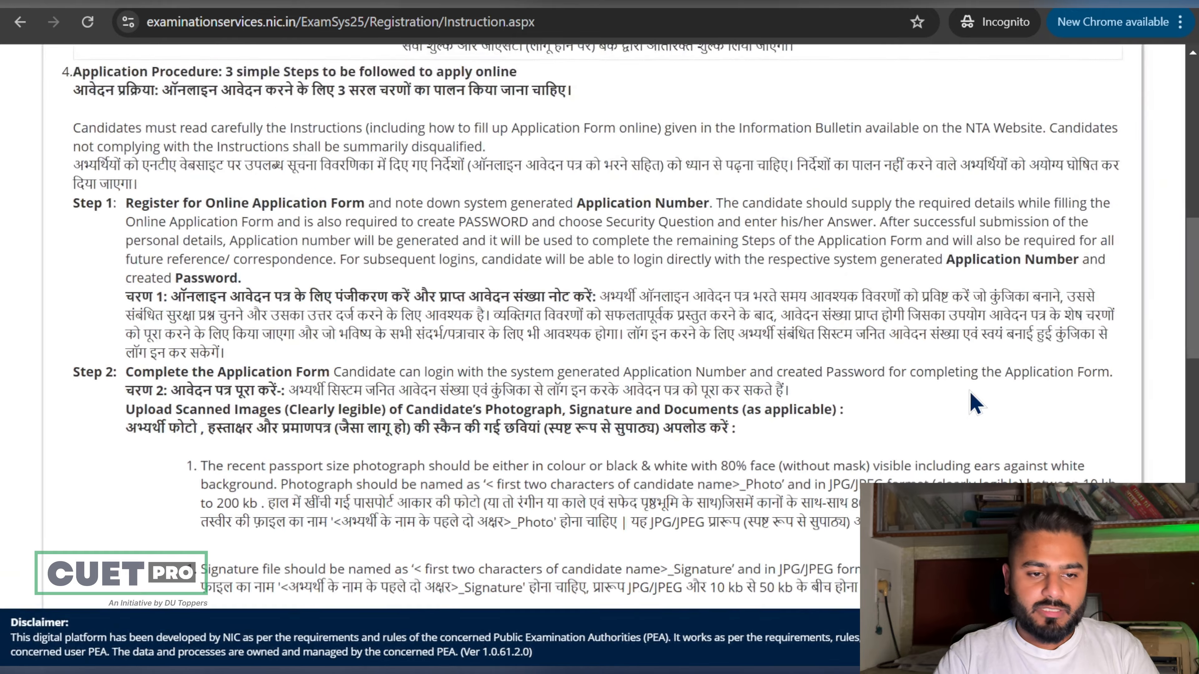
pyautogui.scroll(-5, 973, 401)
pyautogui.keyDown('ctrl'); pyautogui.scroll(3, 973, 402); pyautogui.keyUp('ctrl')
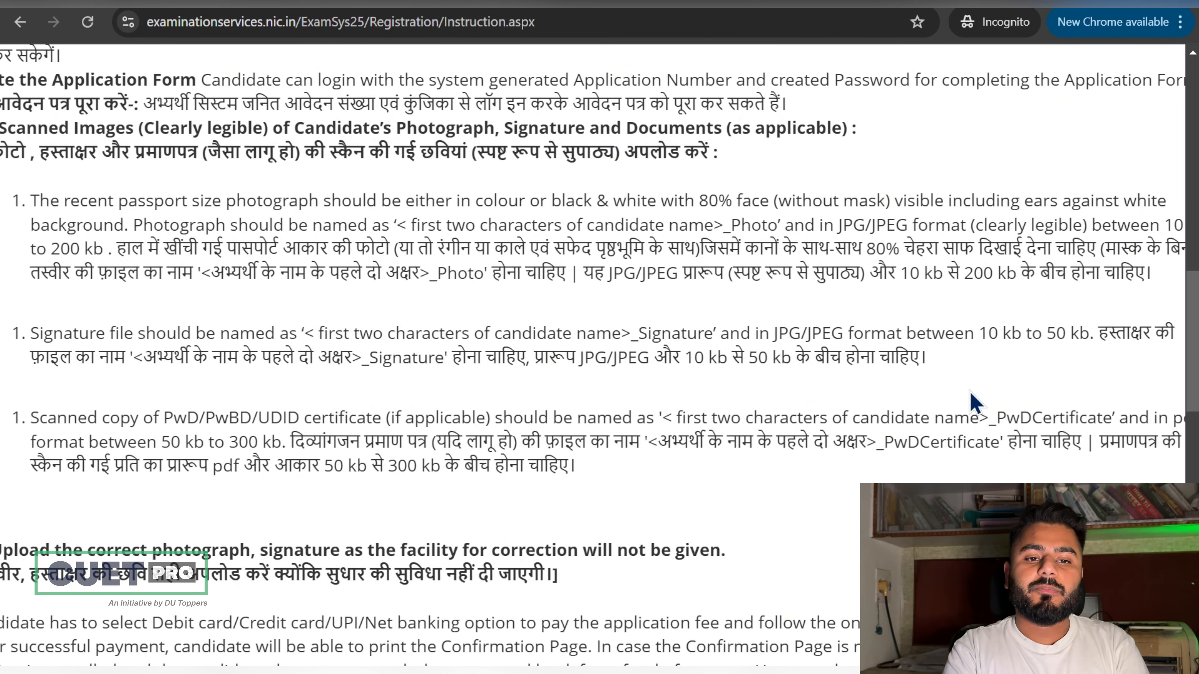
pyautogui.moveTo(475, 201); pyautogui.dragTo(665, 208)
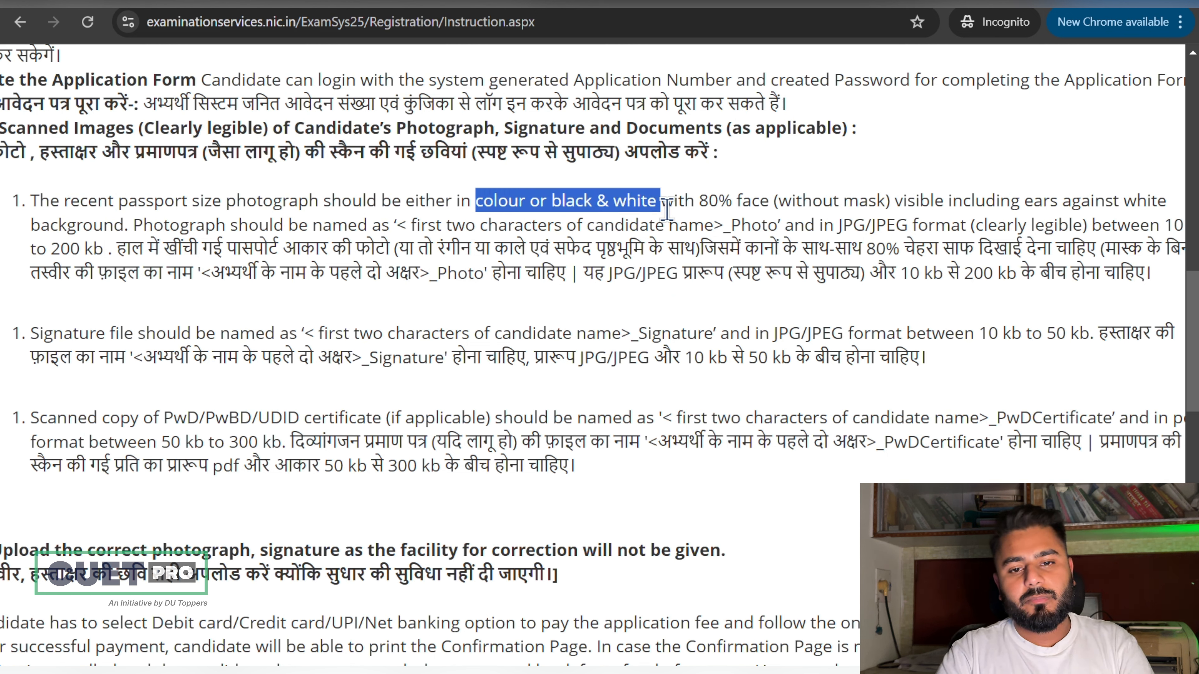
pyautogui.click(712, 203)
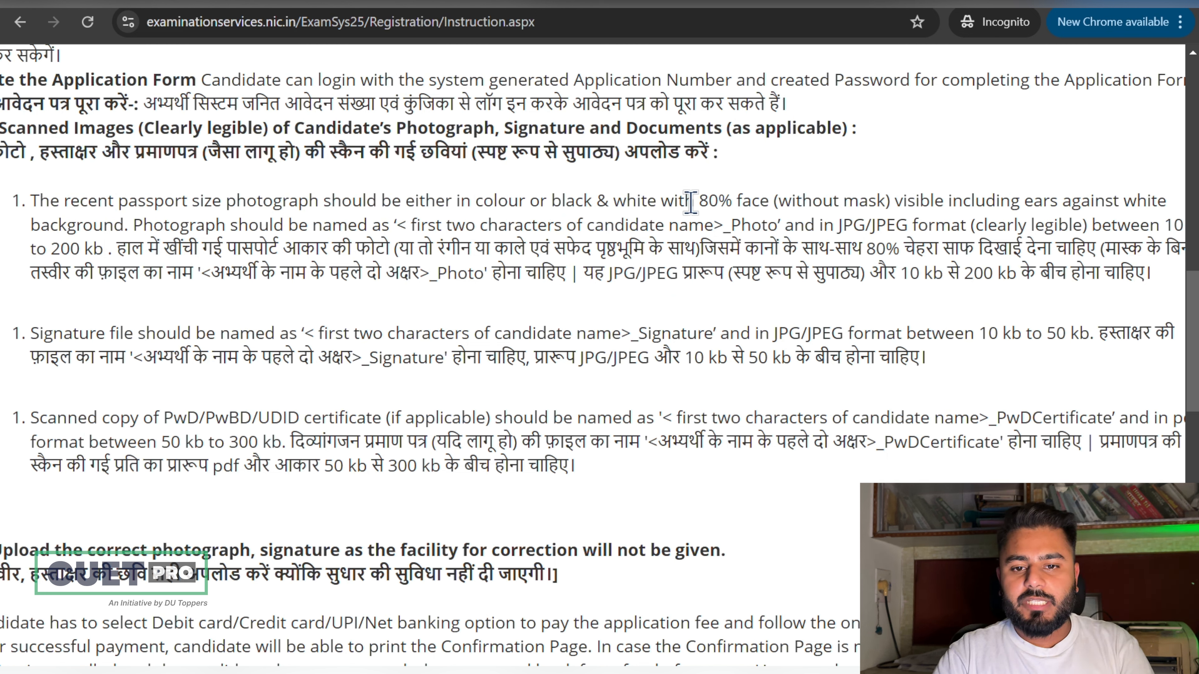
pyautogui.moveTo(693, 203); pyautogui.dragTo(949, 201)
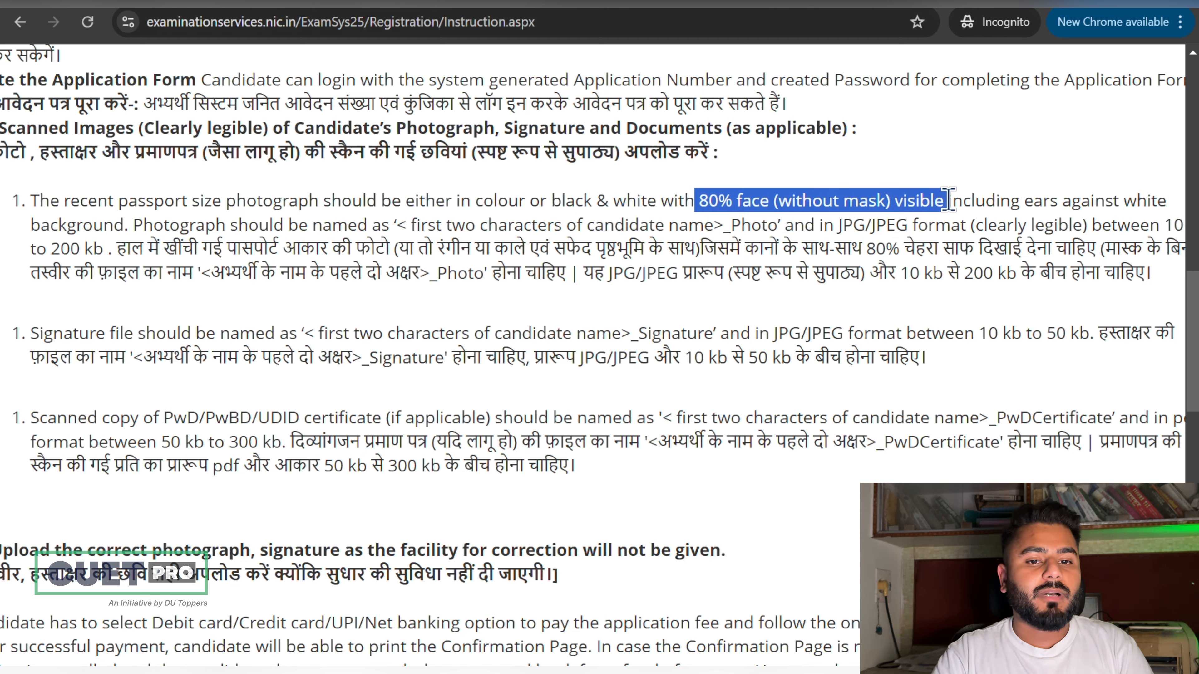
pyautogui.click(668, 256)
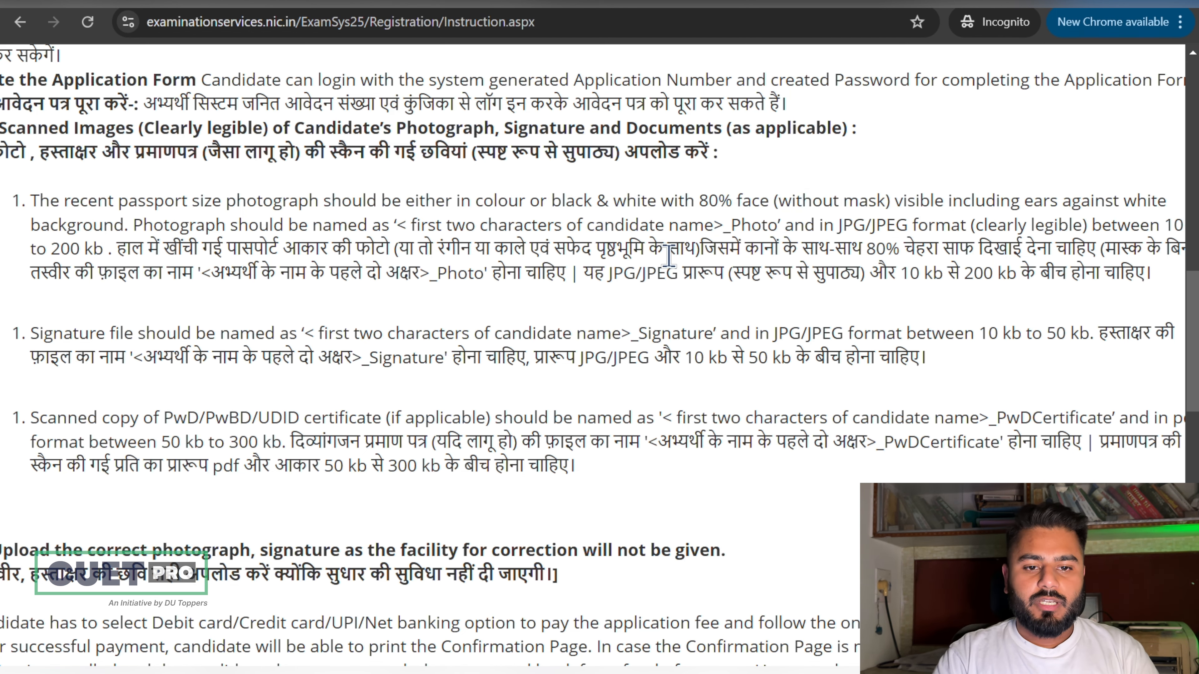
# Step: Highlight the photo and signature file-naming patterns in the upload instructions
pyautogui.scroll(3, 534, 253)
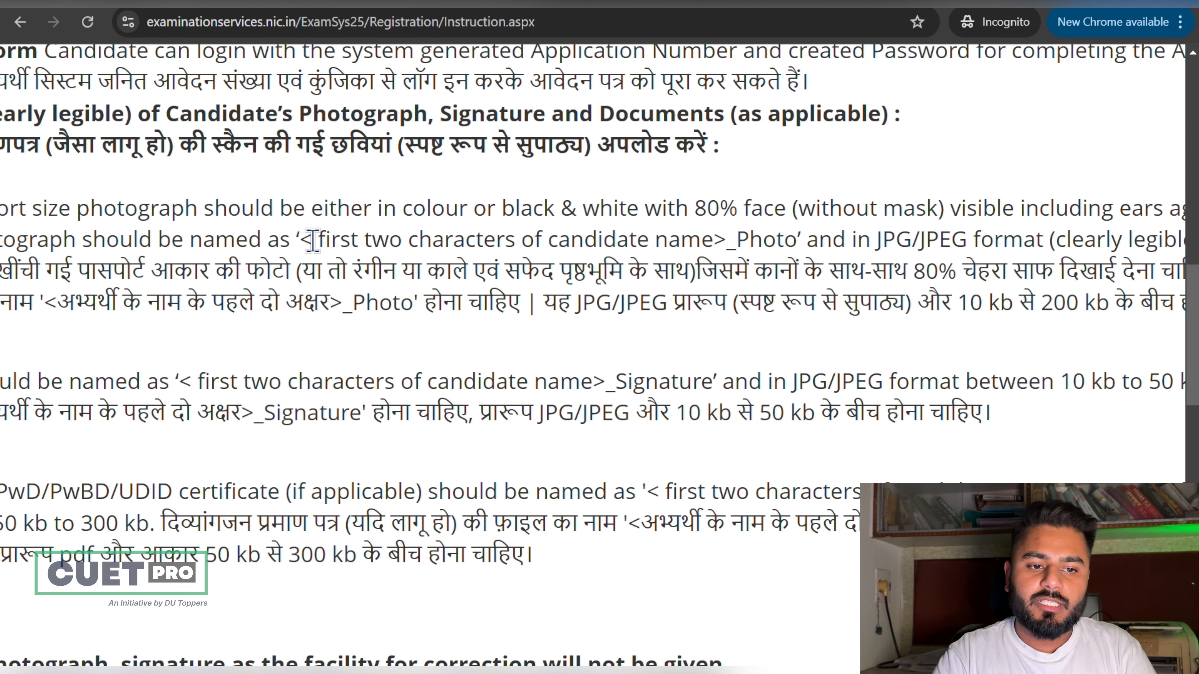
pyautogui.moveTo(312, 240); pyautogui.dragTo(799, 246)
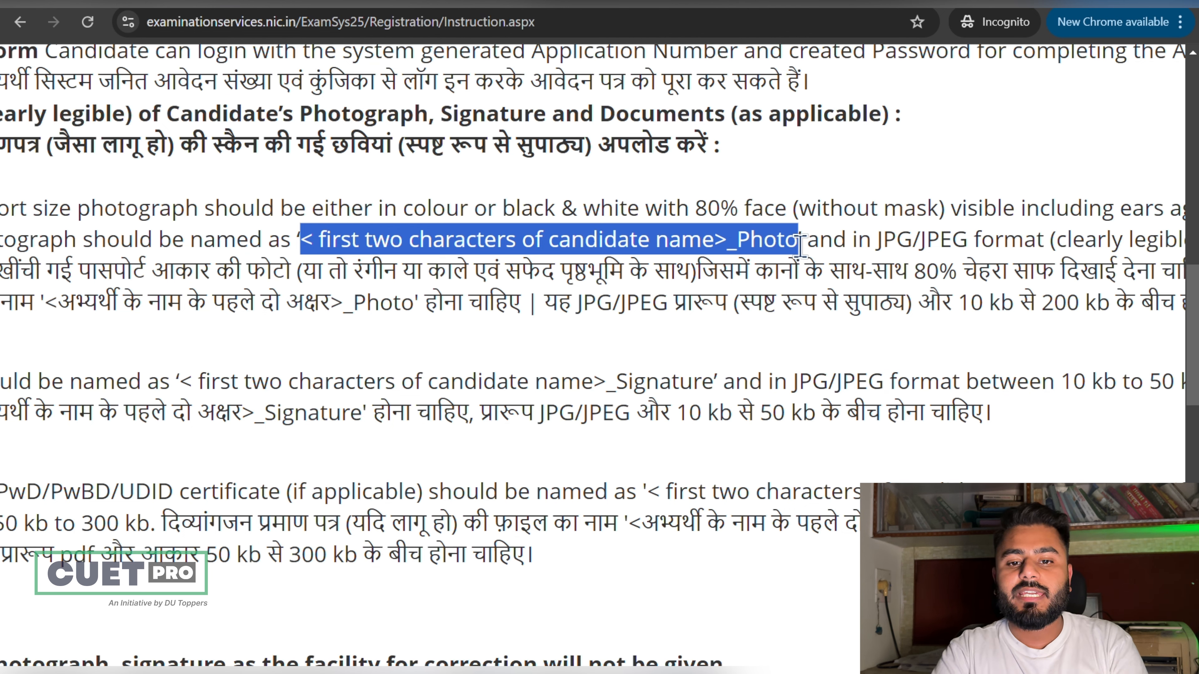
pyautogui.scroll(-3, 798, 246)
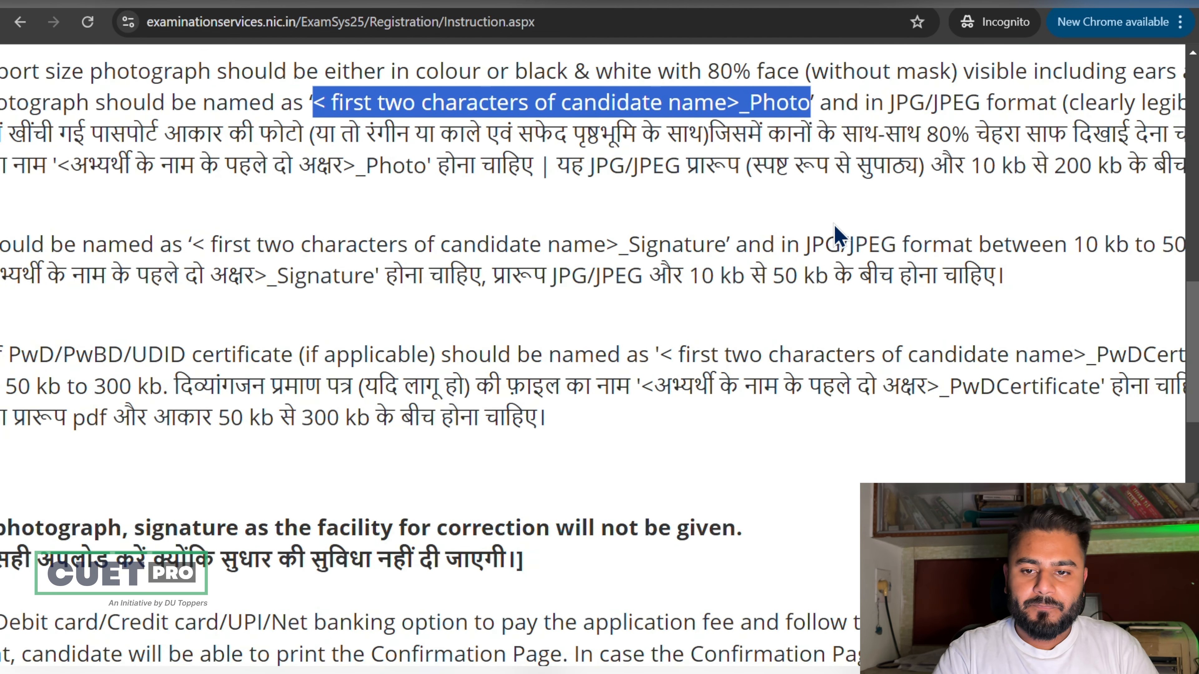
pyautogui.click(708, 273)
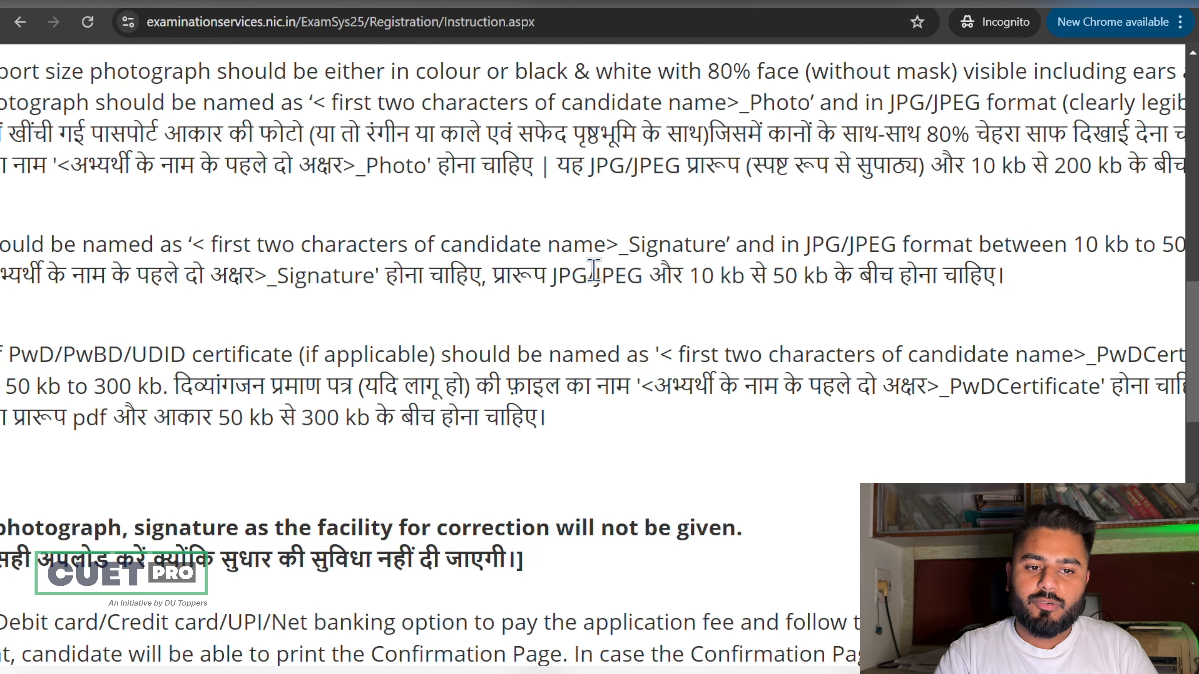
pyautogui.moveTo(720, 244); pyautogui.dragTo(210, 245)
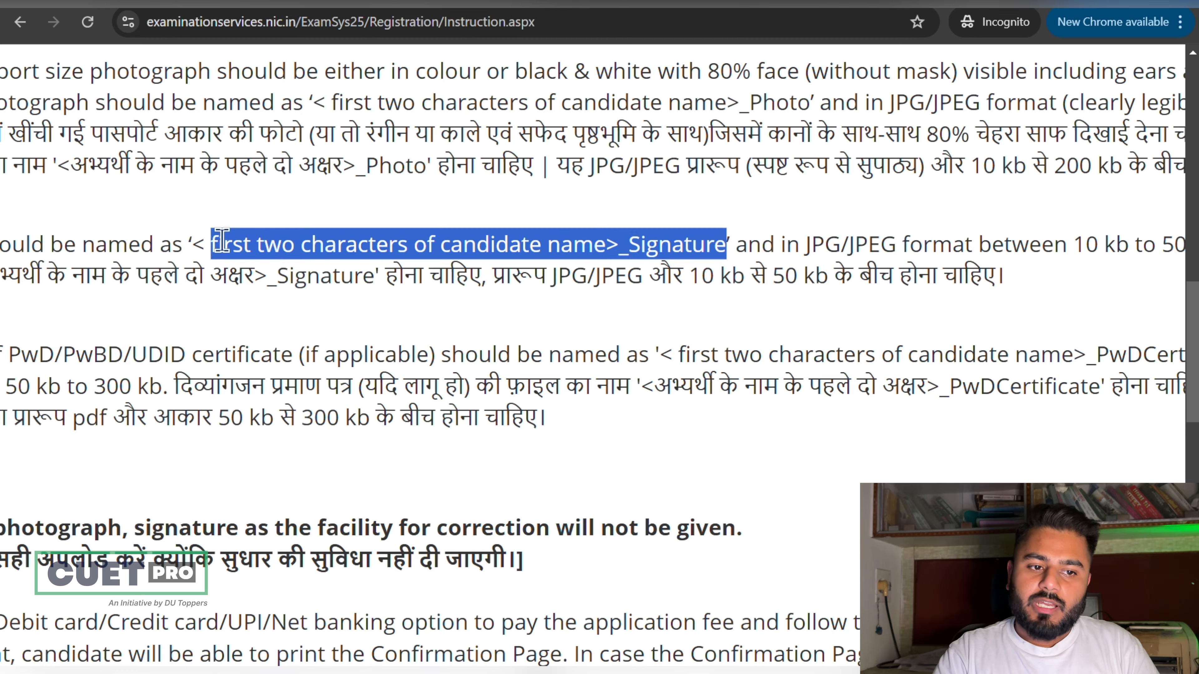
pyautogui.click(381, 273)
pyautogui.scroll(-4, 381, 272)
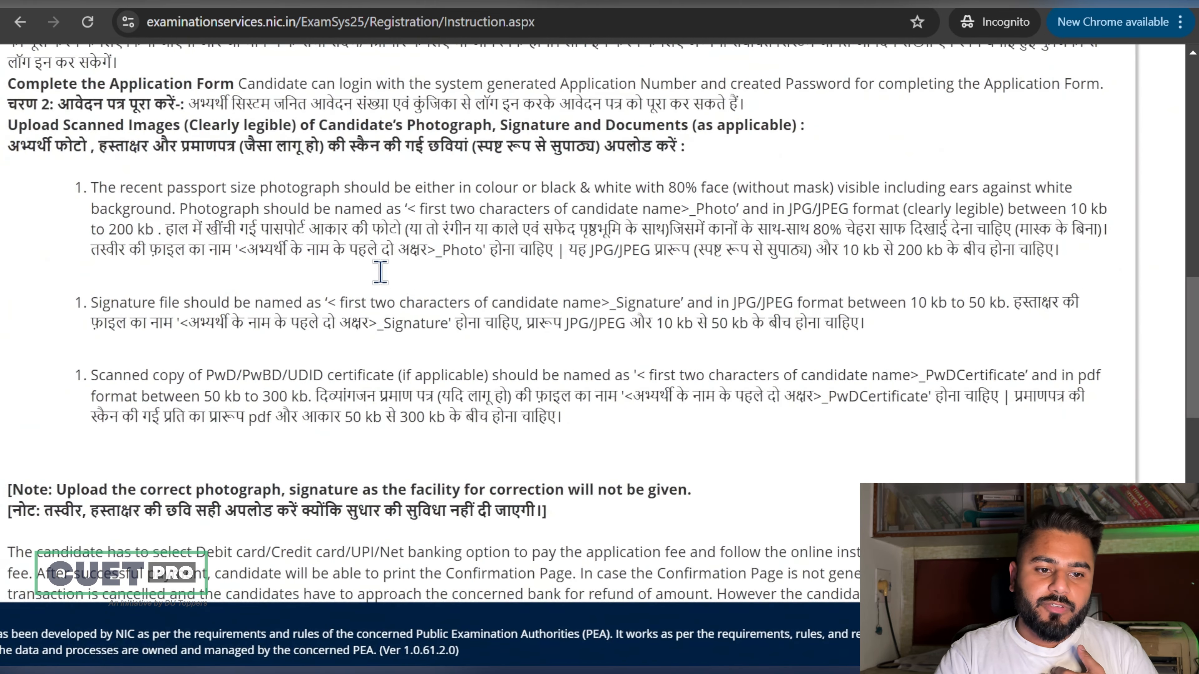
# Step: Highlight the PwD certificate file-naming pattern in the upload instructions
pyautogui.scroll(3, 573, 303)
pyautogui.hscroll(2, 573, 303)
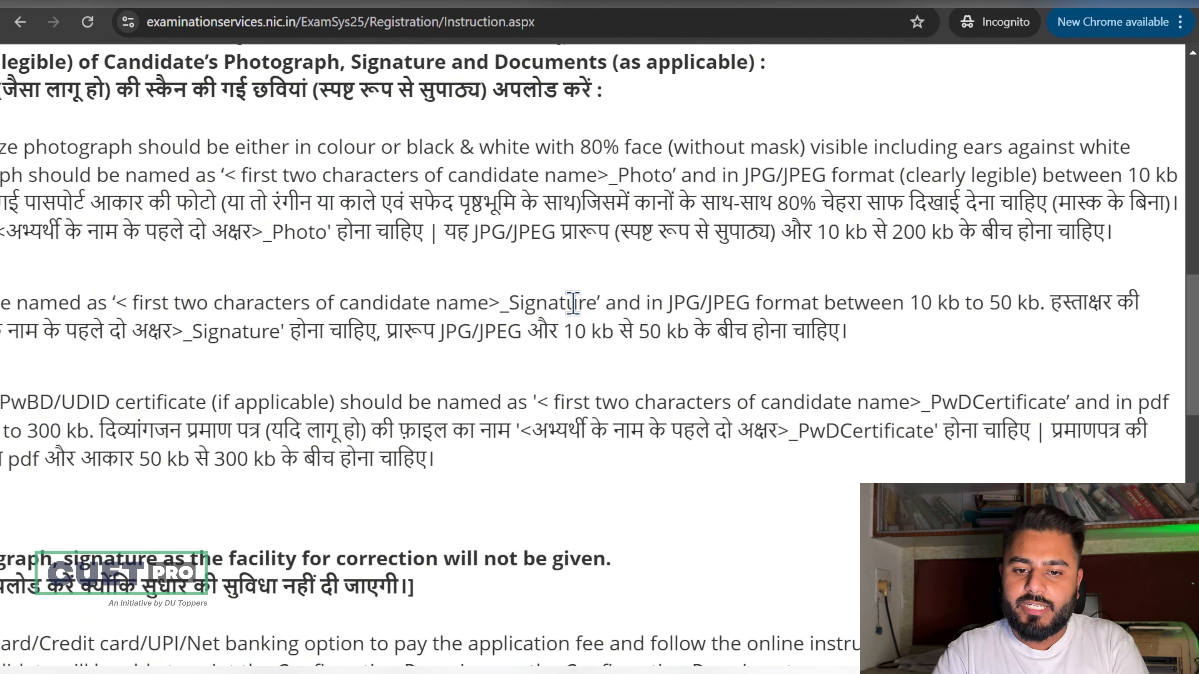
pyautogui.scroll(-1, 573, 302)
pyautogui.scroll(3, 717, 361)
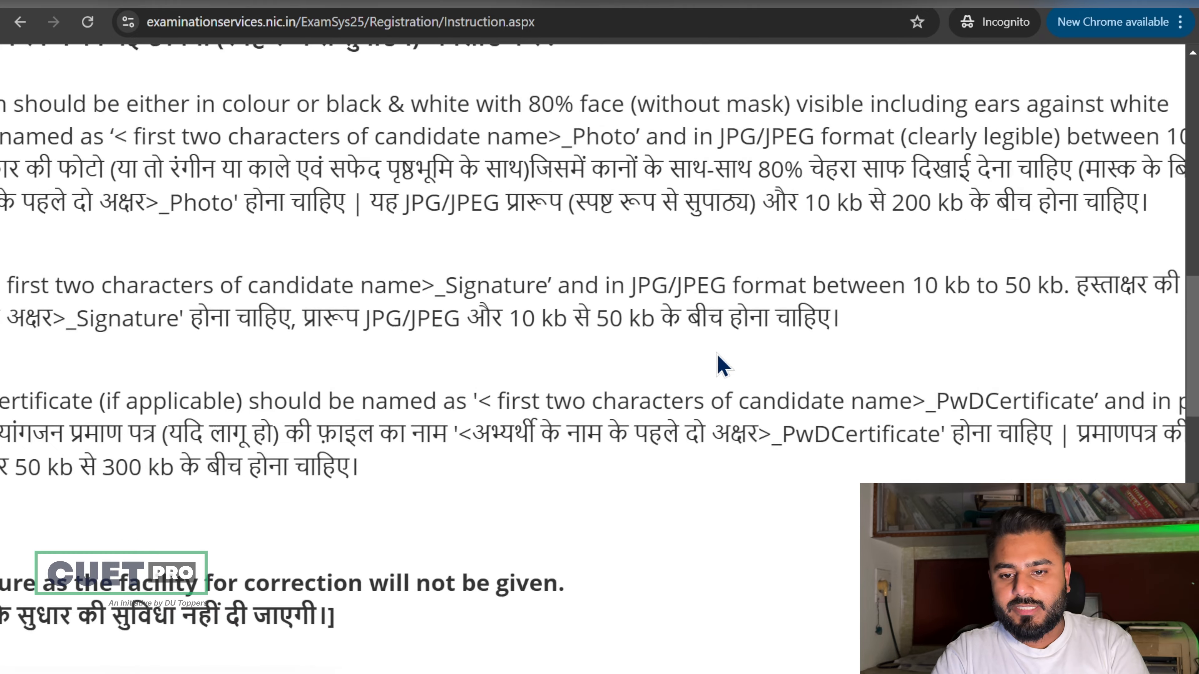
pyautogui.scroll(-3, 716, 352)
pyautogui.scroll(4, 716, 352)
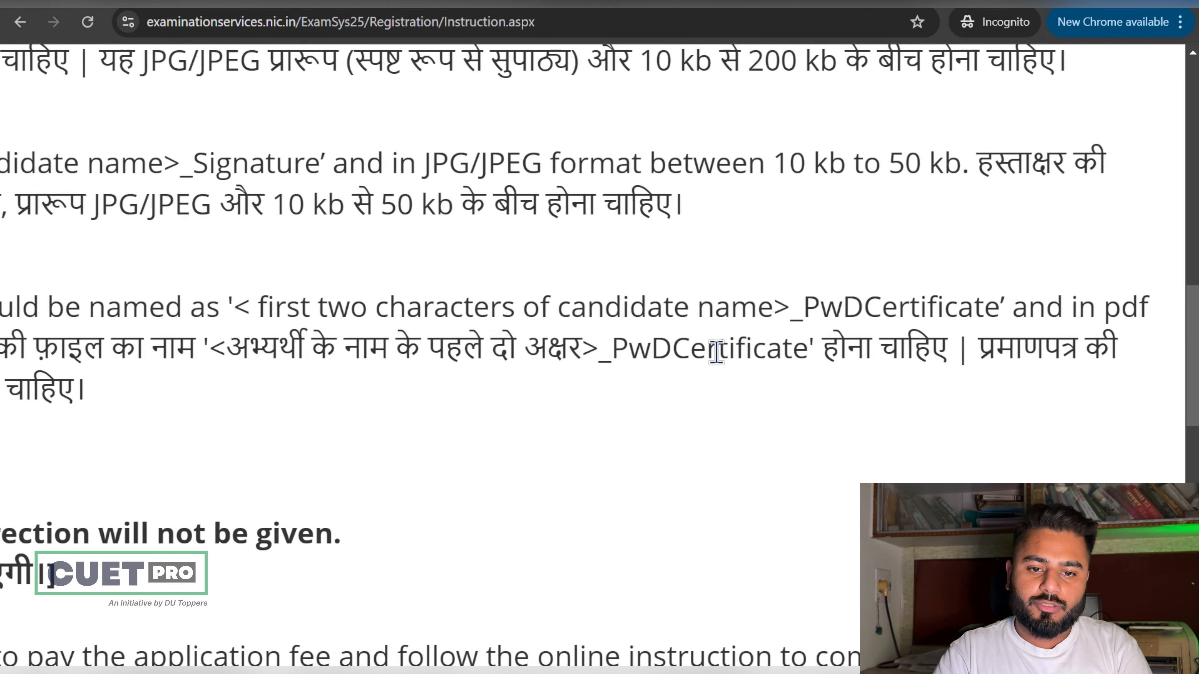
pyautogui.moveTo(260, 305); pyautogui.dragTo(1001, 283)
# Step: Tick the declaration of having read the Information Bulletin at the bottom of the instructions
pyautogui.scroll(-4, 1000, 288)
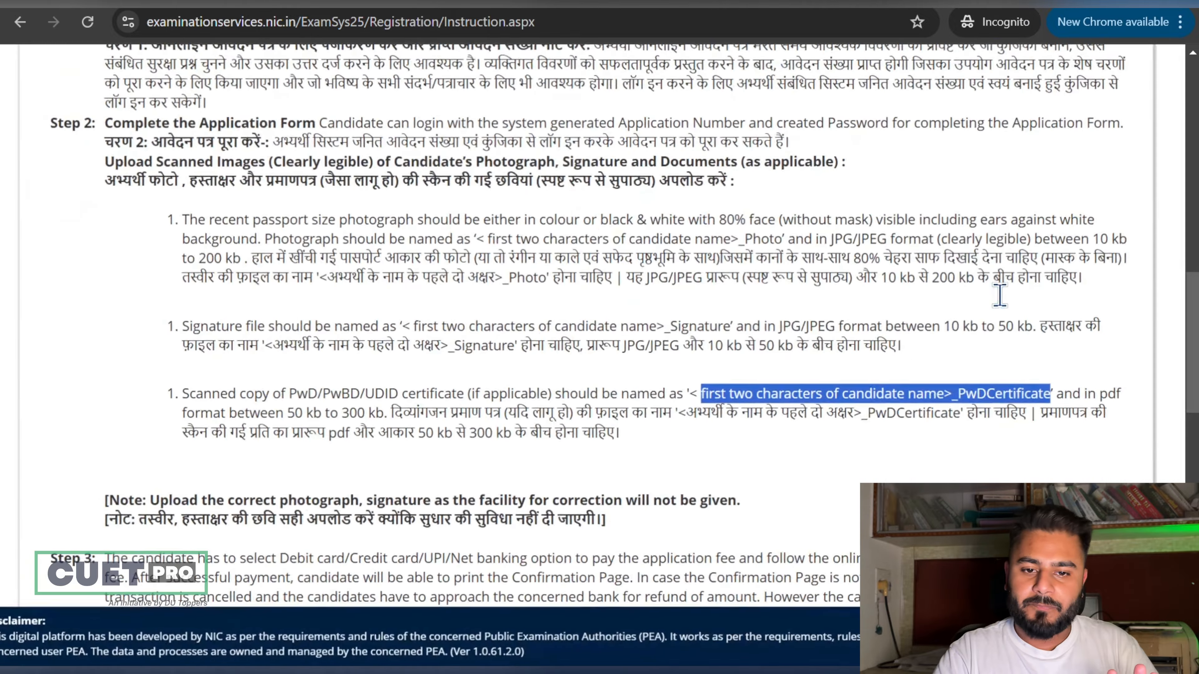
pyautogui.scroll(-5, 999, 295)
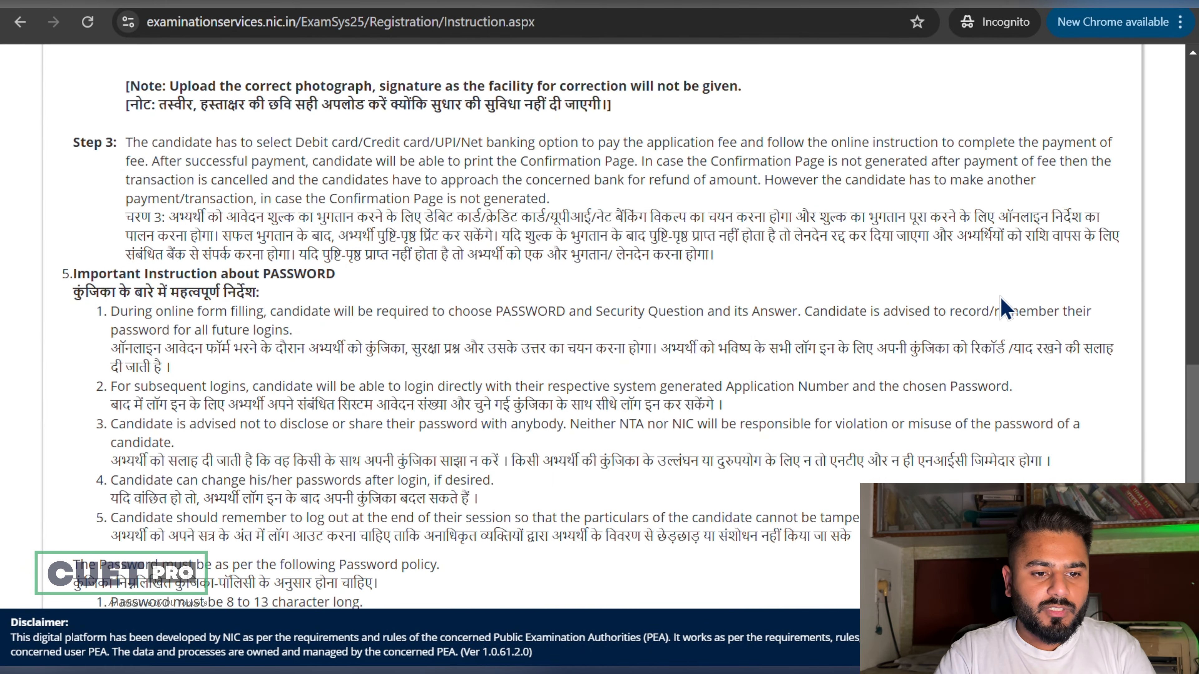
pyautogui.scroll(-8, 1003, 310)
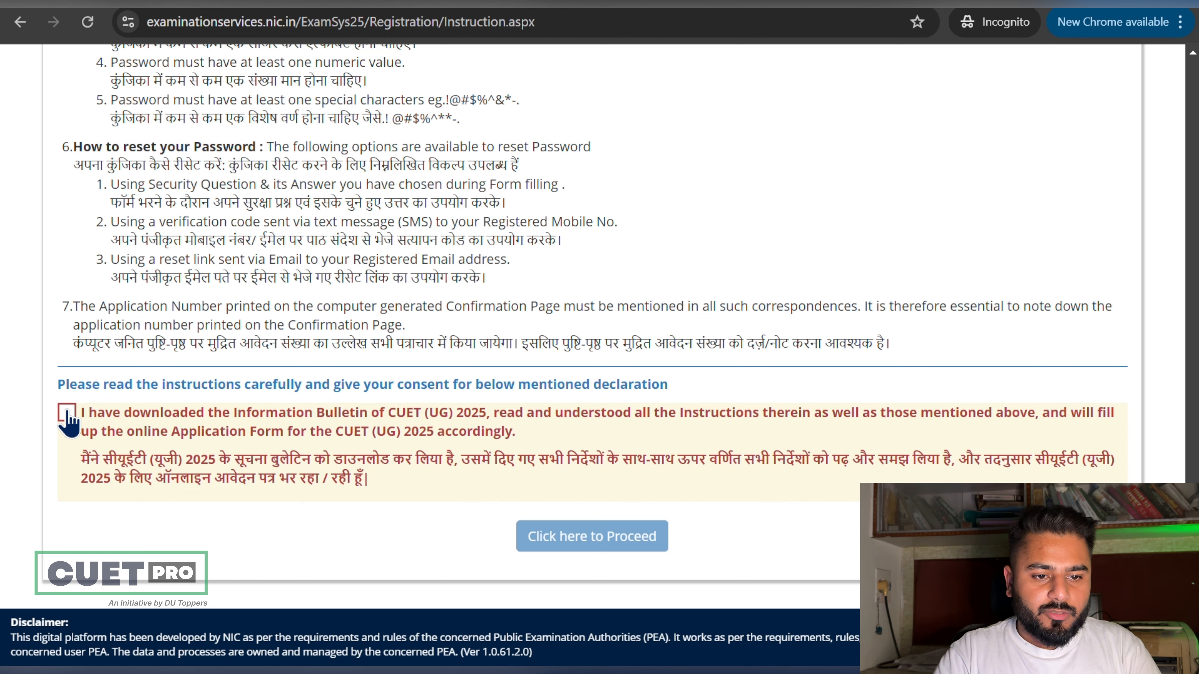
pyautogui.click(66, 413)
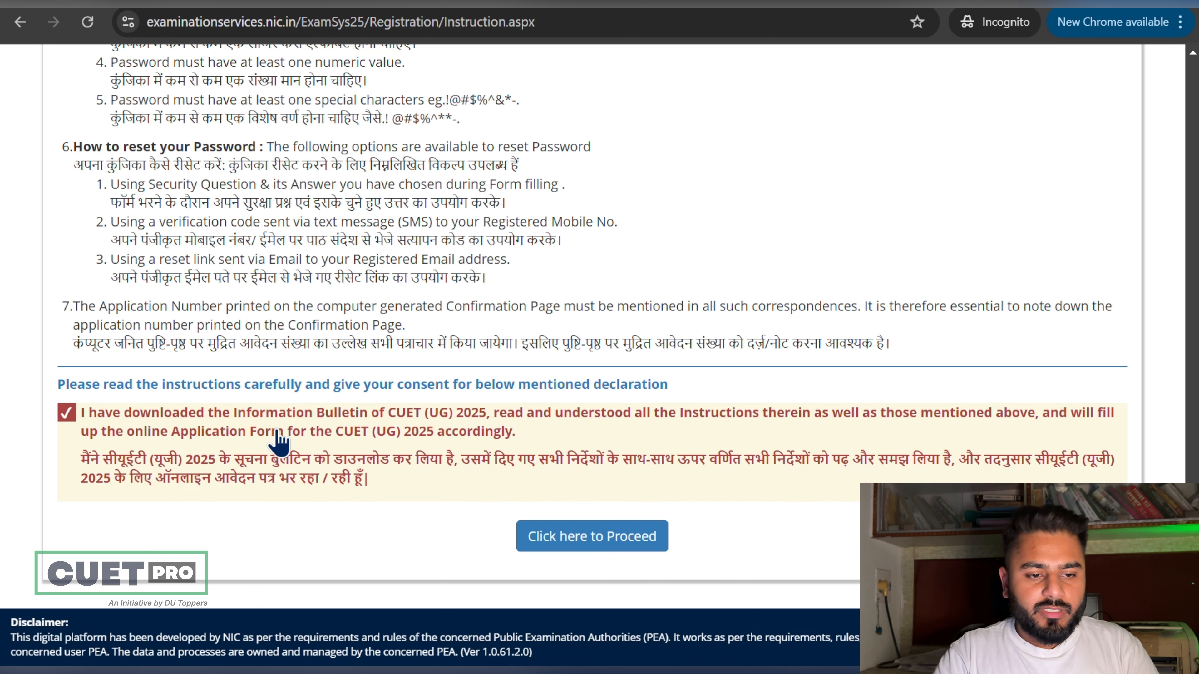
# Step: On the personal details form, enter the candidate's name, father's name 'Father' and mother's name 'Mother'
pyautogui.click(625, 534)
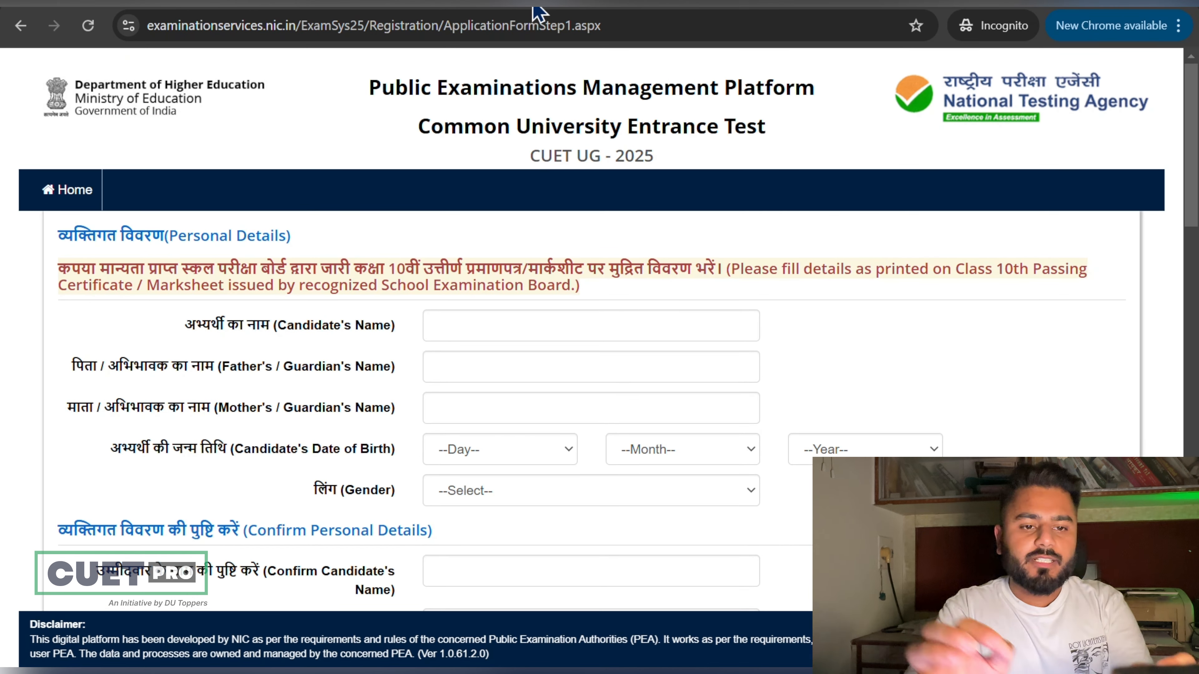
pyautogui.click(523, 328)
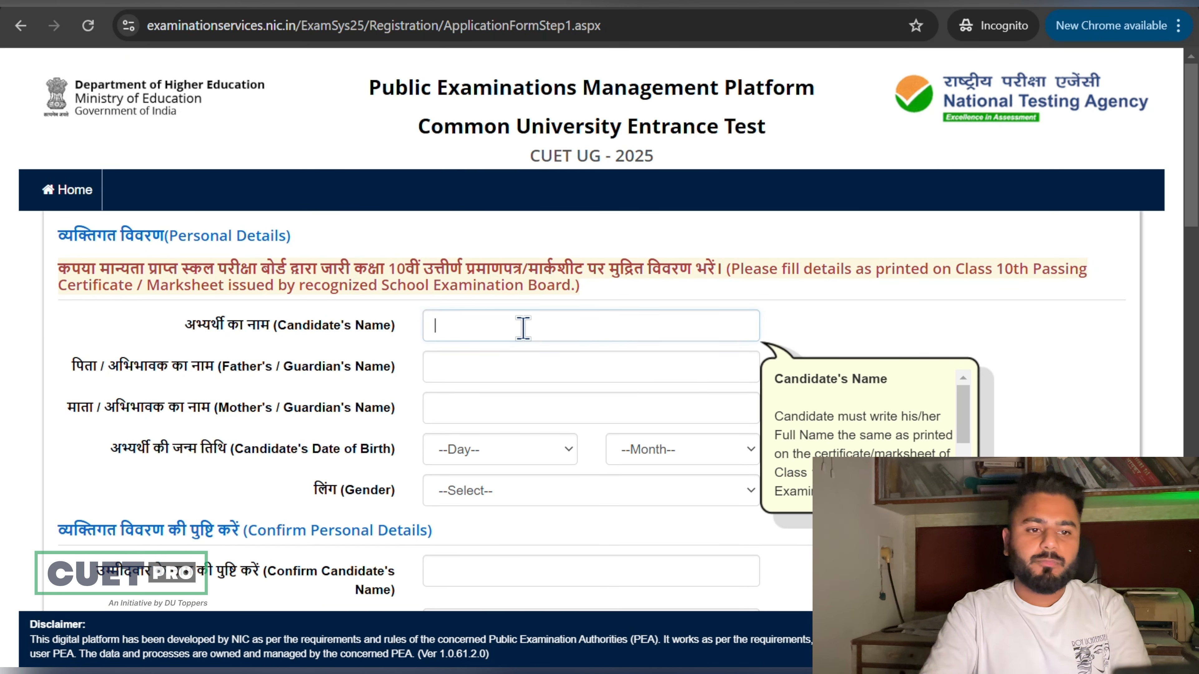
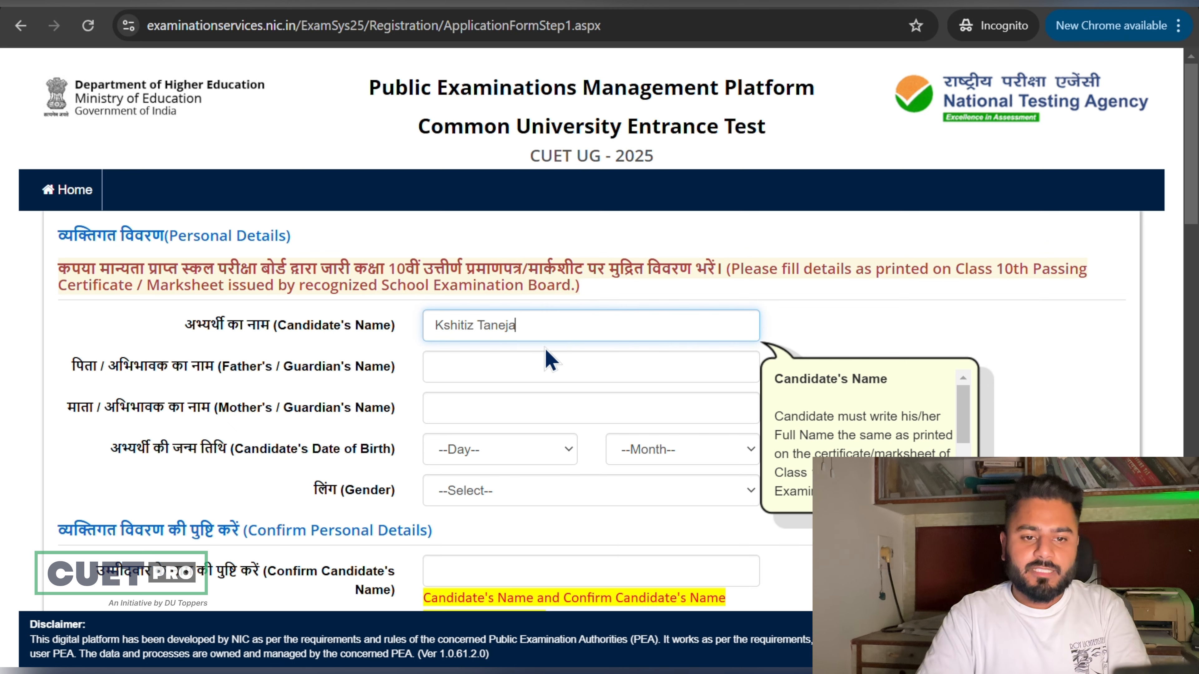
pyautogui.click(544, 366)
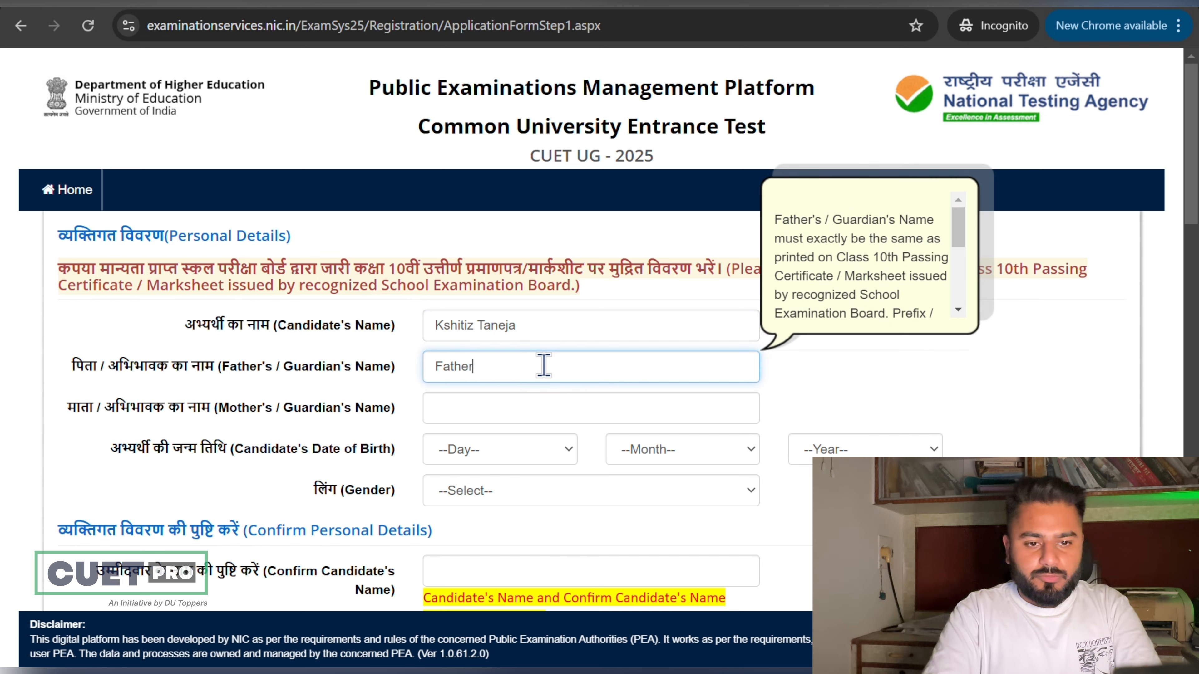
pyautogui.write('Father')
pyautogui.click(520, 411)
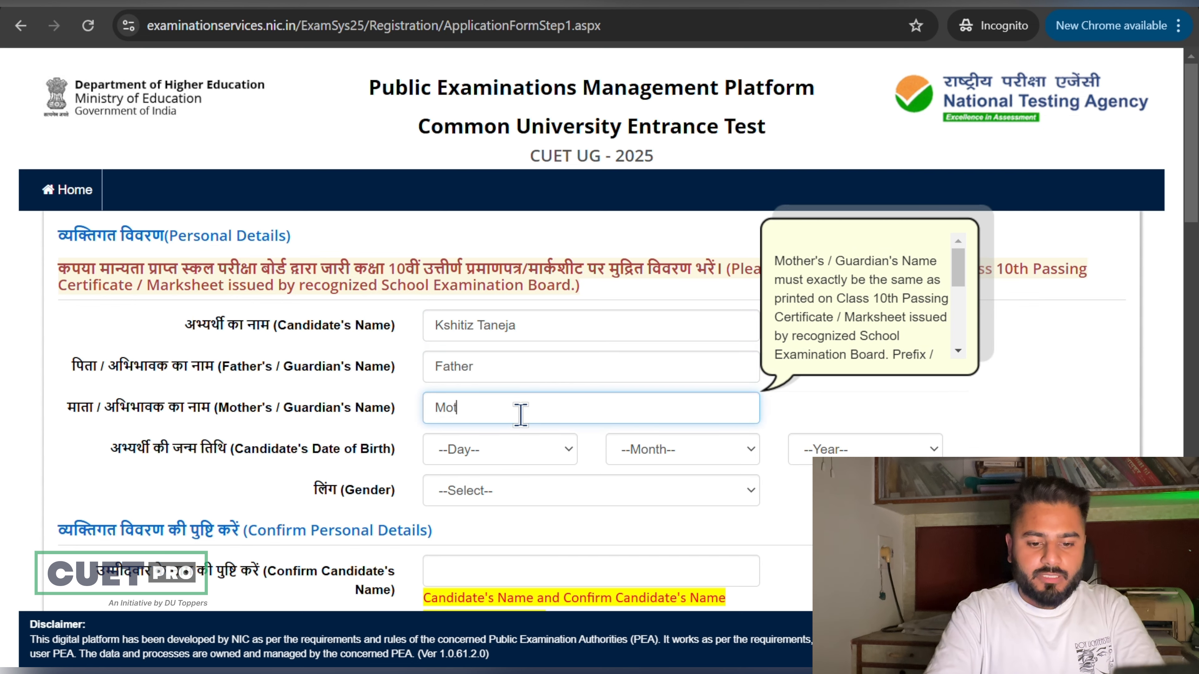
pyautogui.write('Mother')
pyautogui.scroll(-2, 521, 411)
# Step: Set date of birth to 07 February 2000, correcting the year from 1995, and gender to Male
pyautogui.click(529, 361)
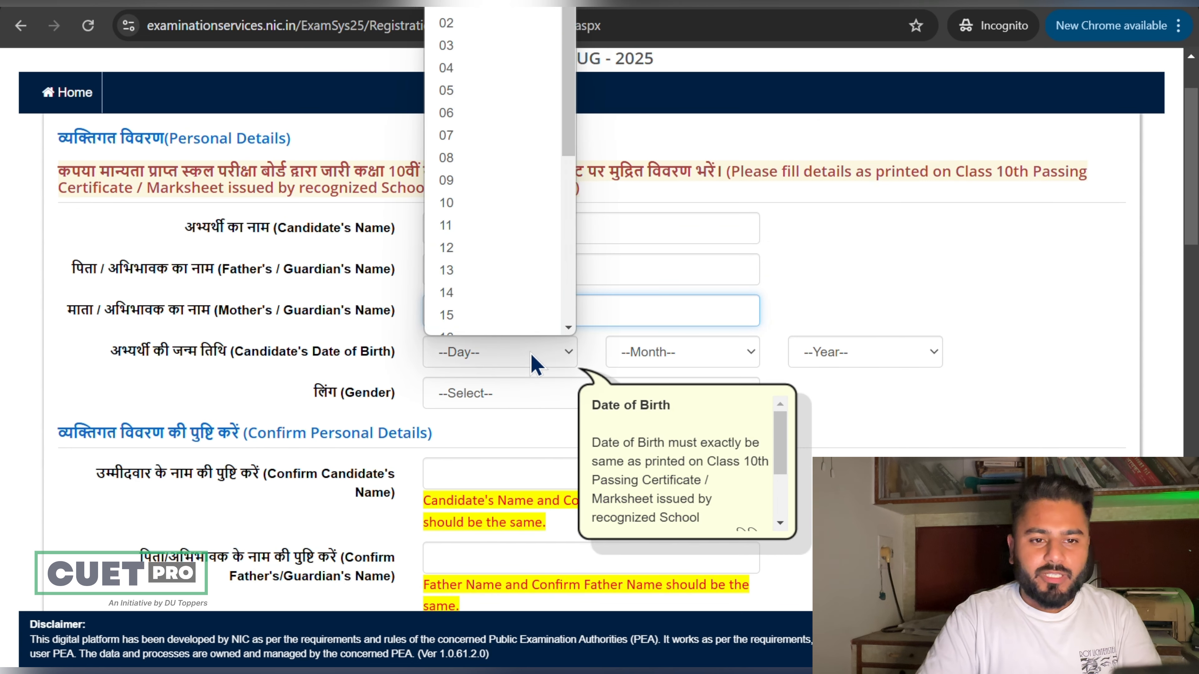
pyautogui.click(521, 137)
pyautogui.click(675, 354)
pyautogui.click(698, 423)
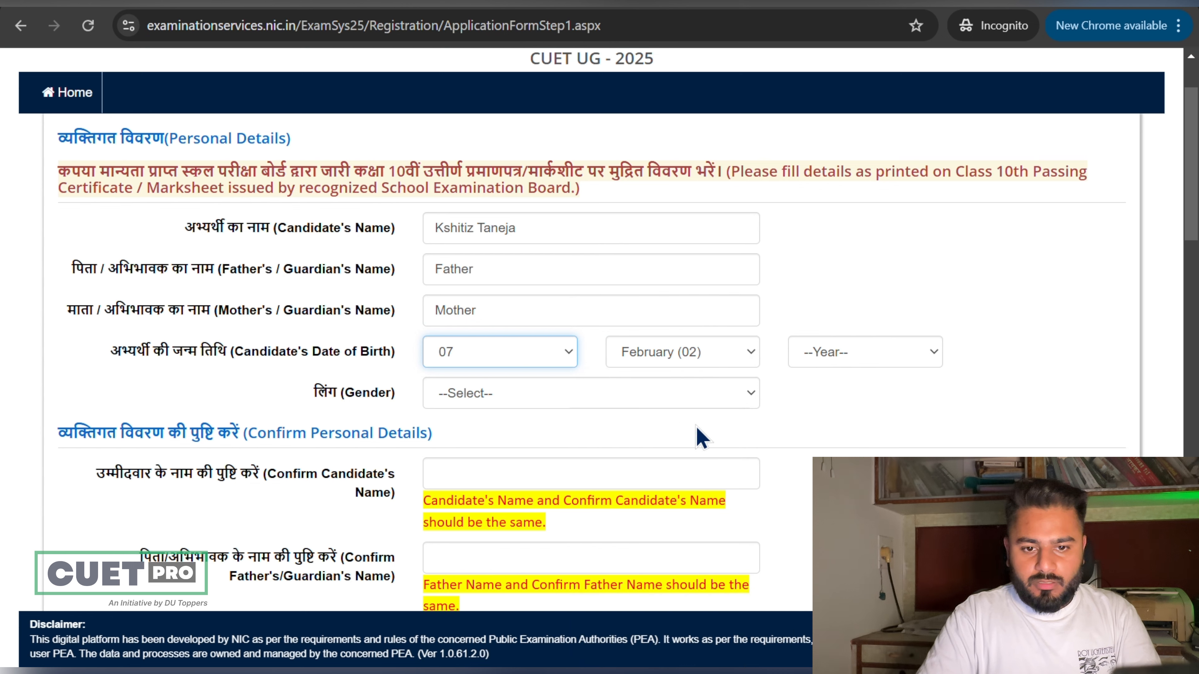
pyautogui.click(839, 352)
pyautogui.click(859, 286)
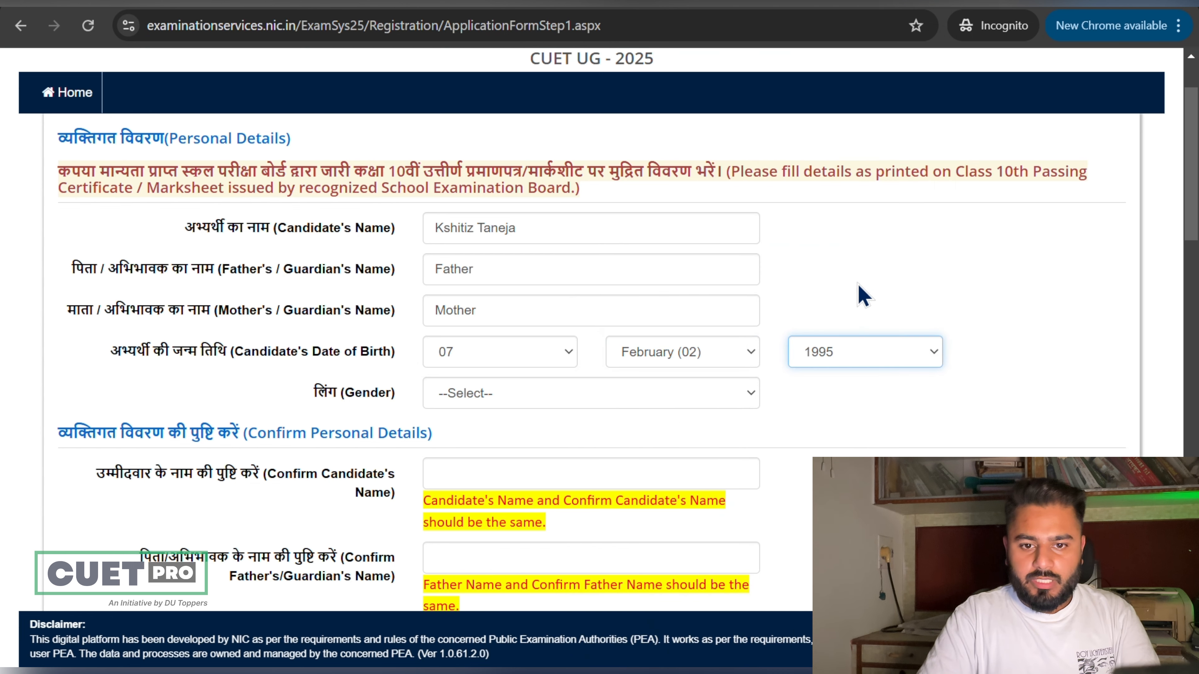
pyautogui.click(703, 399)
pyautogui.click(839, 351)
pyautogui.scroll(-2, 803, 274)
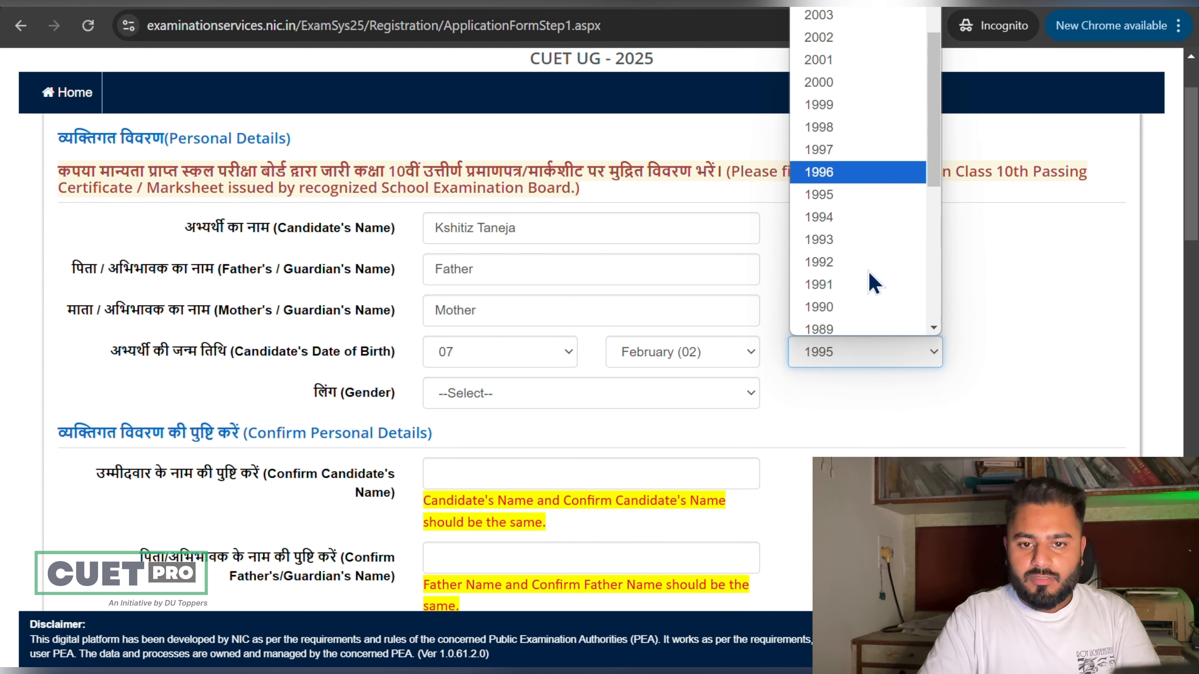
pyautogui.click(857, 83)
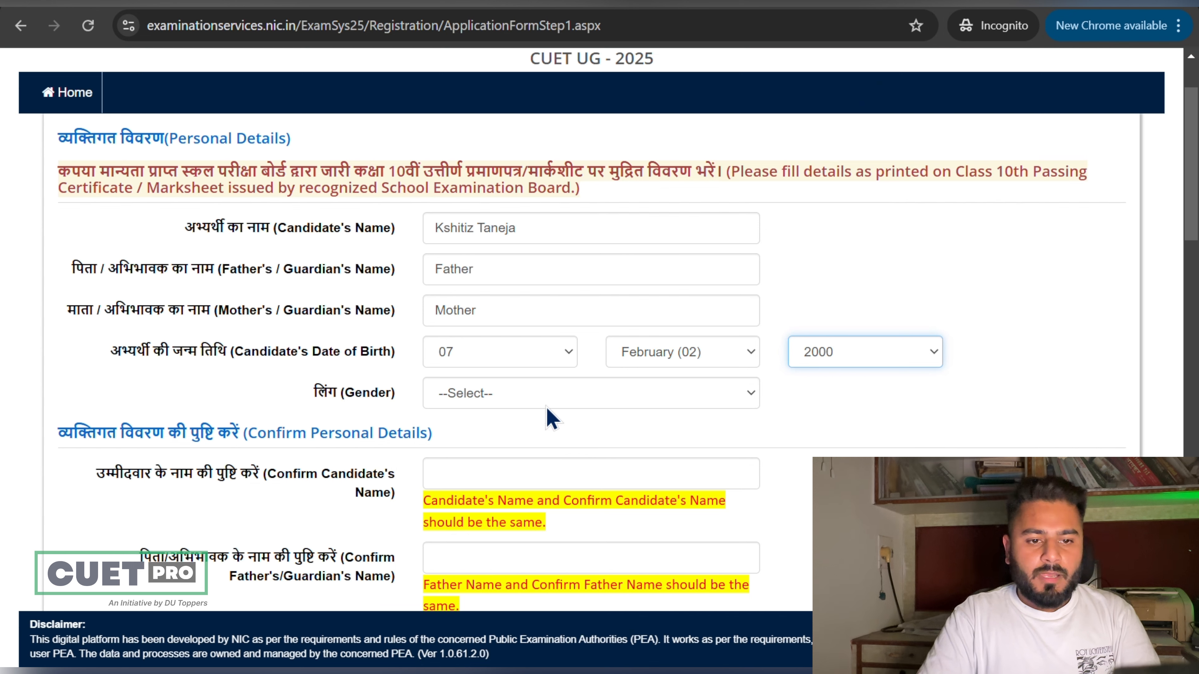
pyautogui.click(561, 401)
pyautogui.click(531, 447)
pyautogui.scroll(-2, 658, 418)
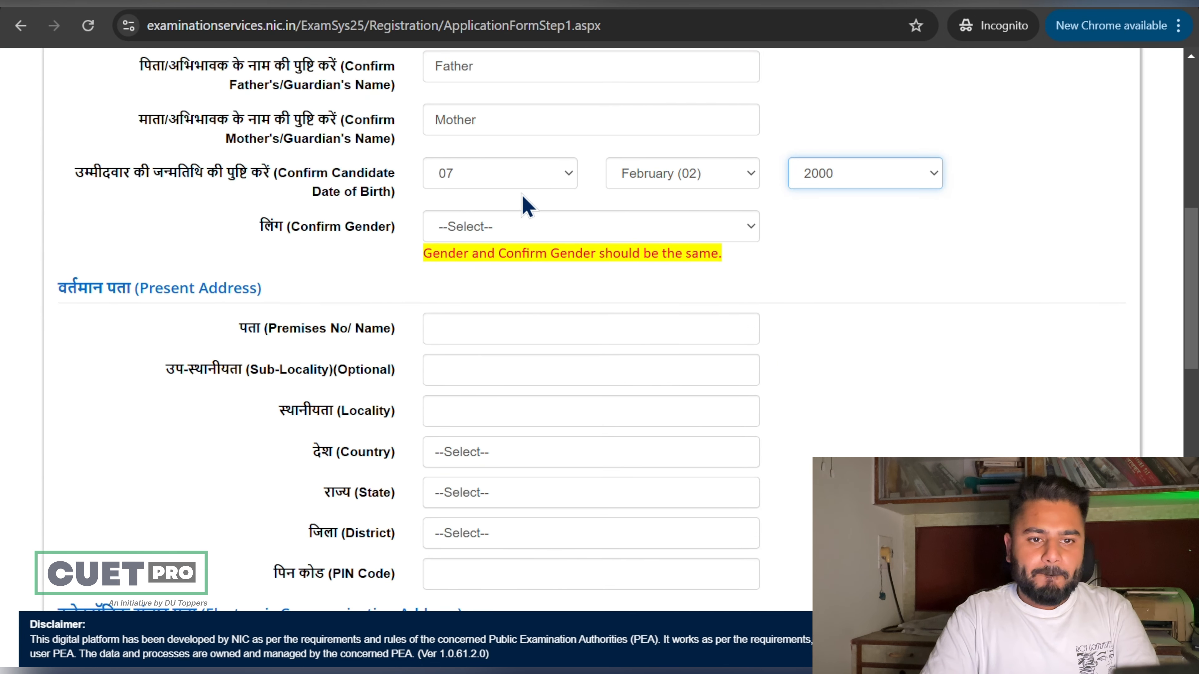
# Step: Confirm the gender as Male and enter the present address premises number
pyautogui.click(522, 227)
pyautogui.click(510, 320)
pyautogui.click(504, 311)
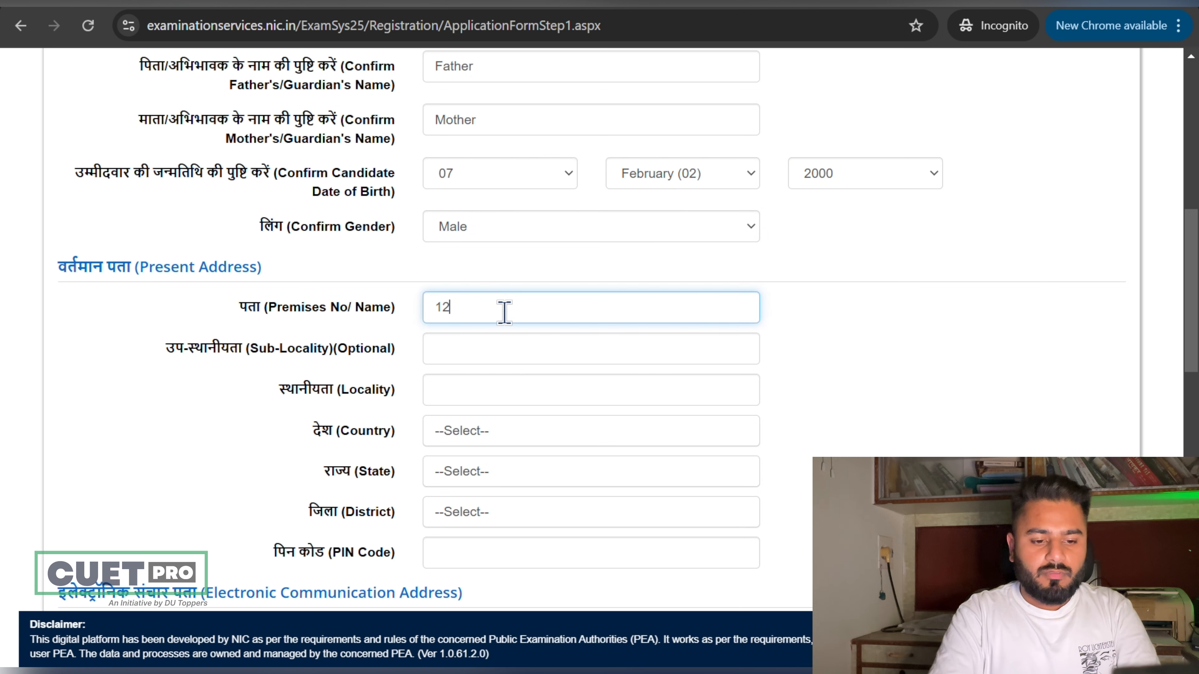
pyautogui.scroll(-2, 524, 295)
# Step: Fill the locality from the browser's saved address and choose JAIPUR as the district
pyautogui.click(535, 280)
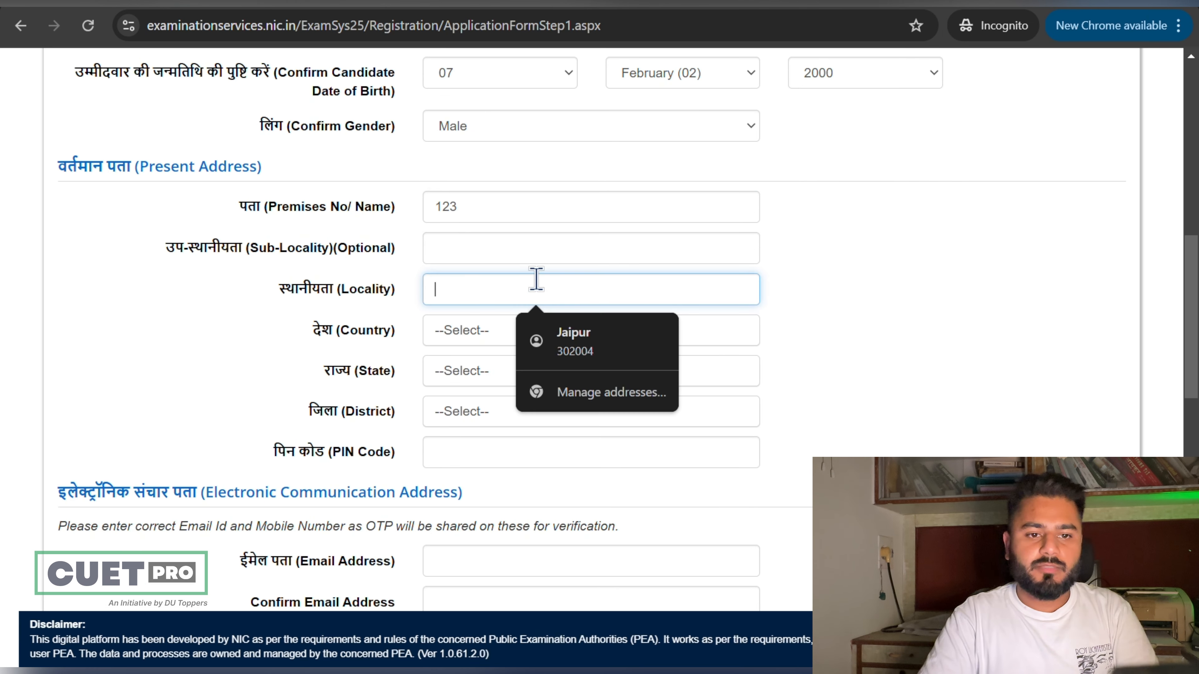
pyautogui.click(567, 336)
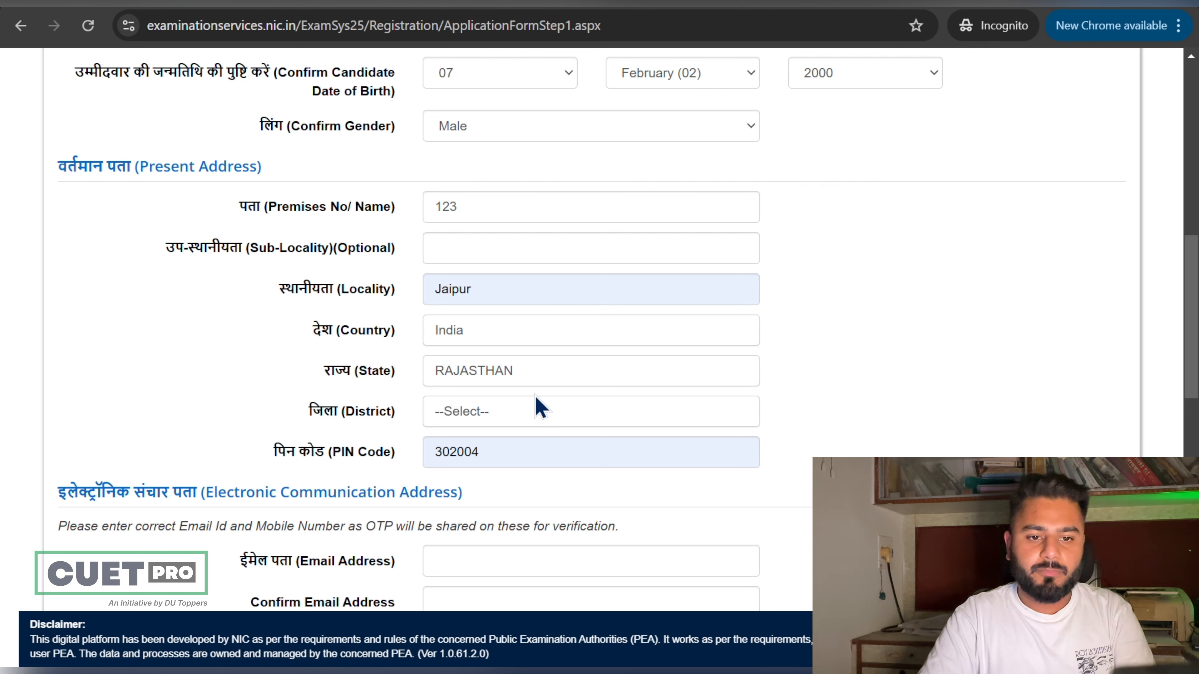
pyautogui.click(536, 409)
pyautogui.write('jai')
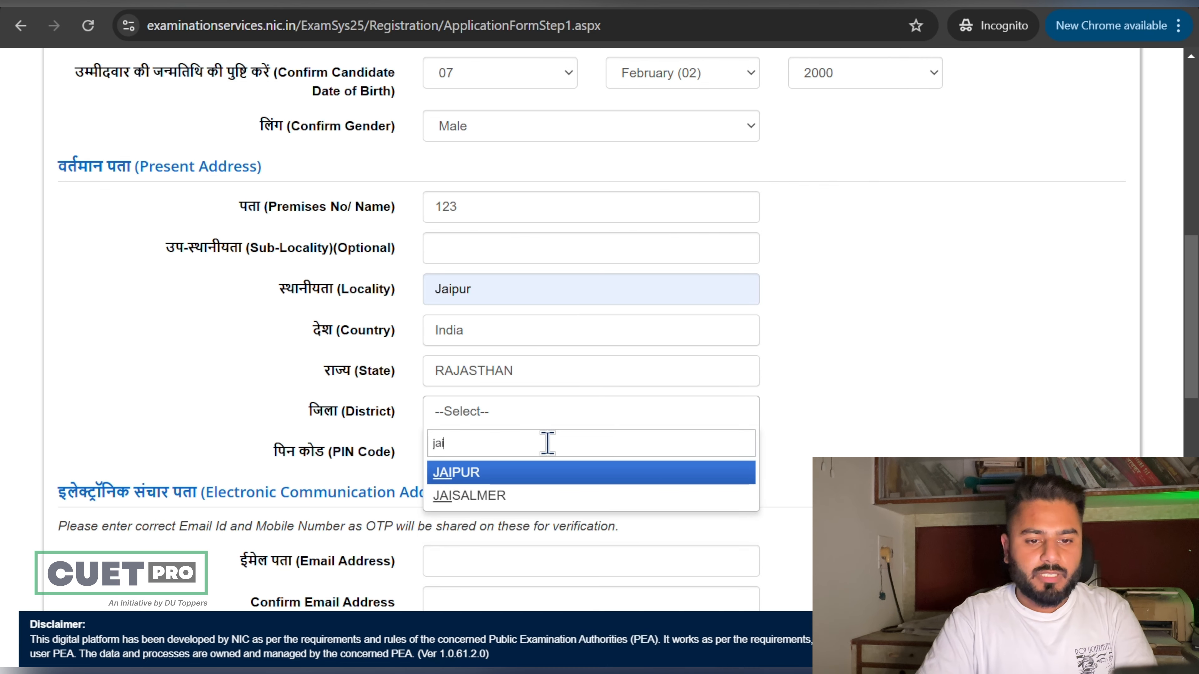
pyautogui.click(534, 473)
pyautogui.scroll(-5, 540, 474)
pyautogui.click(497, 318)
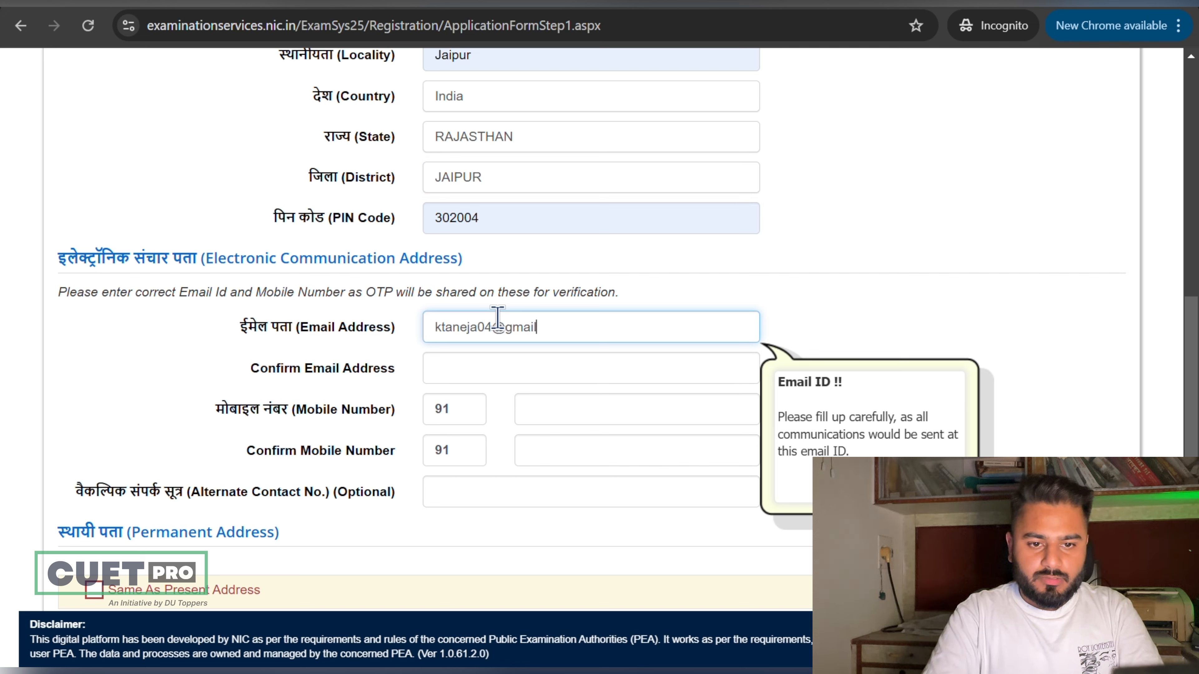
# Step: Confirm the e-mail address, then enter and confirm the candidate's mobile number
pyautogui.click(509, 366)
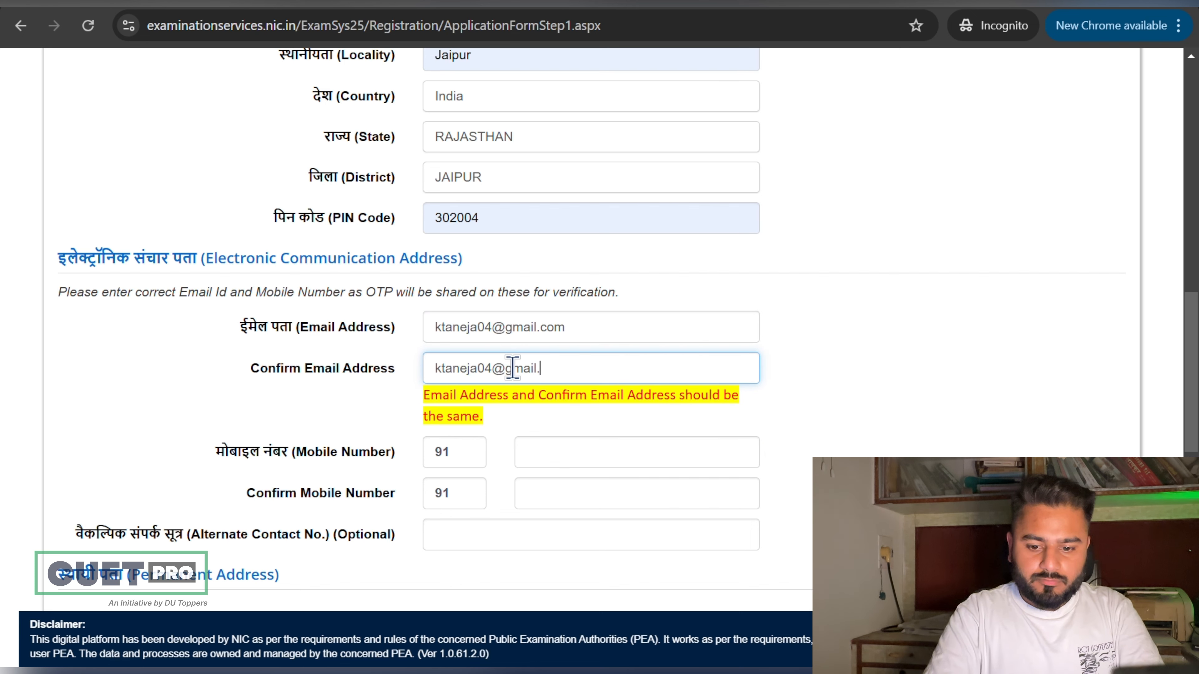
pyautogui.scroll(-1, 511, 367)
pyautogui.click(561, 407)
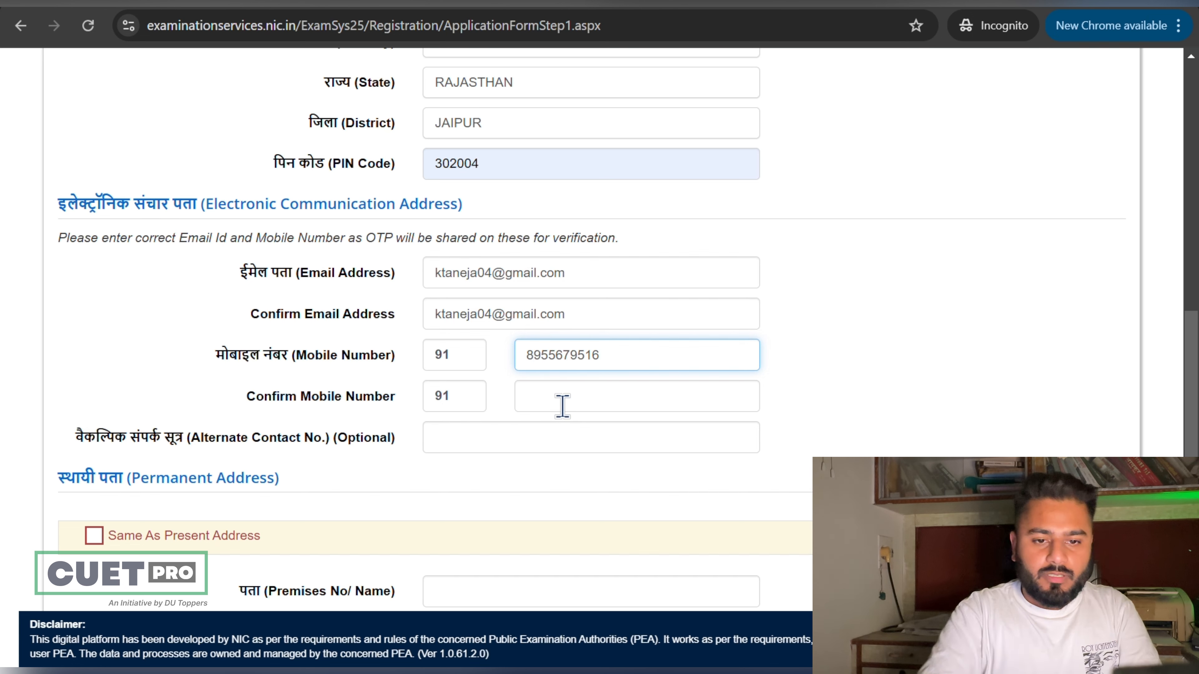
pyautogui.click(563, 401)
pyautogui.rightClick(564, 402)
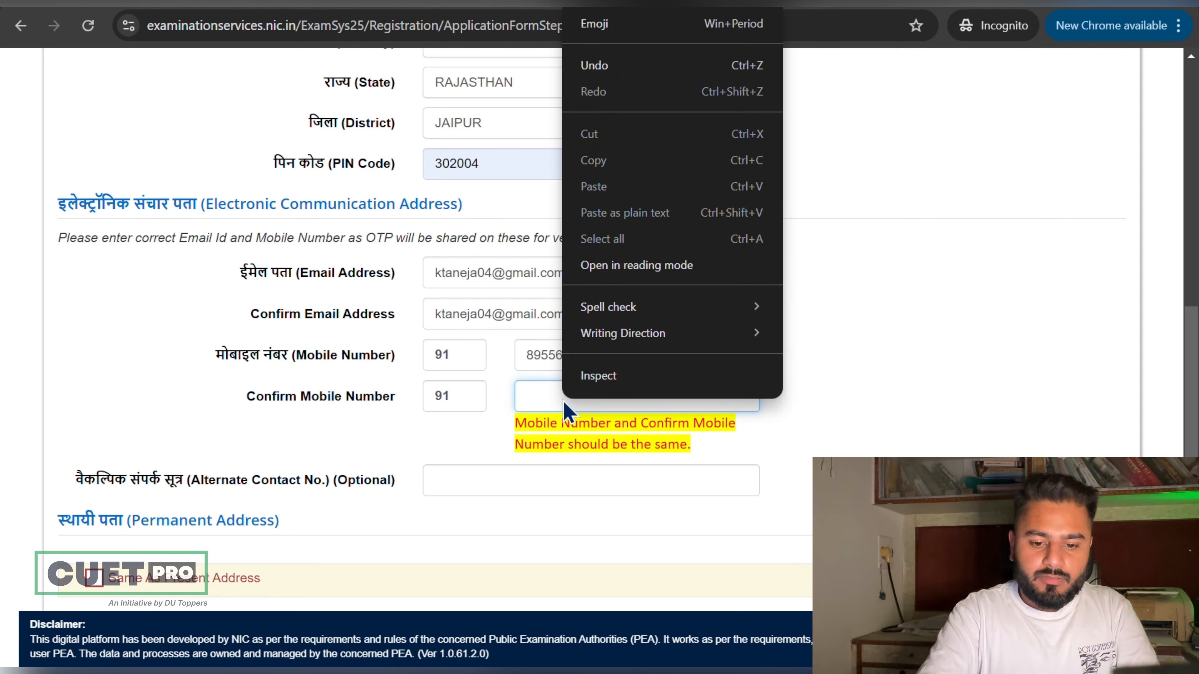
pyautogui.click(562, 398)
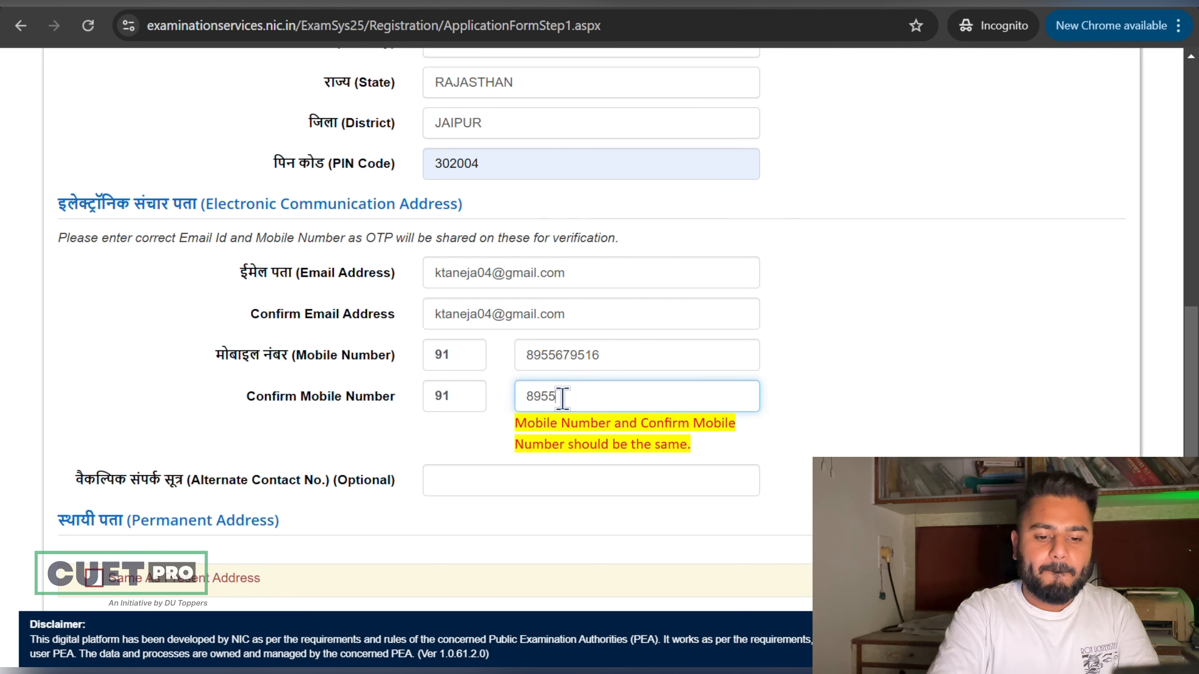
pyautogui.scroll(-1, 562, 401)
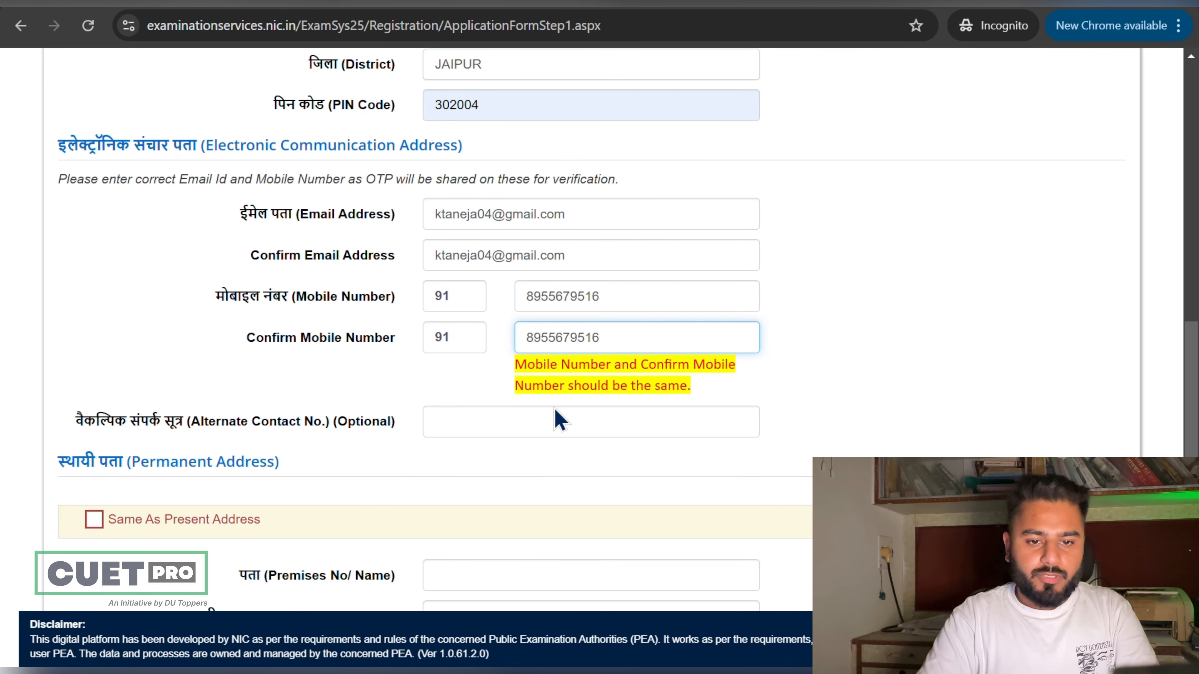
pyautogui.click(550, 418)
pyautogui.scroll(-2, 495, 385)
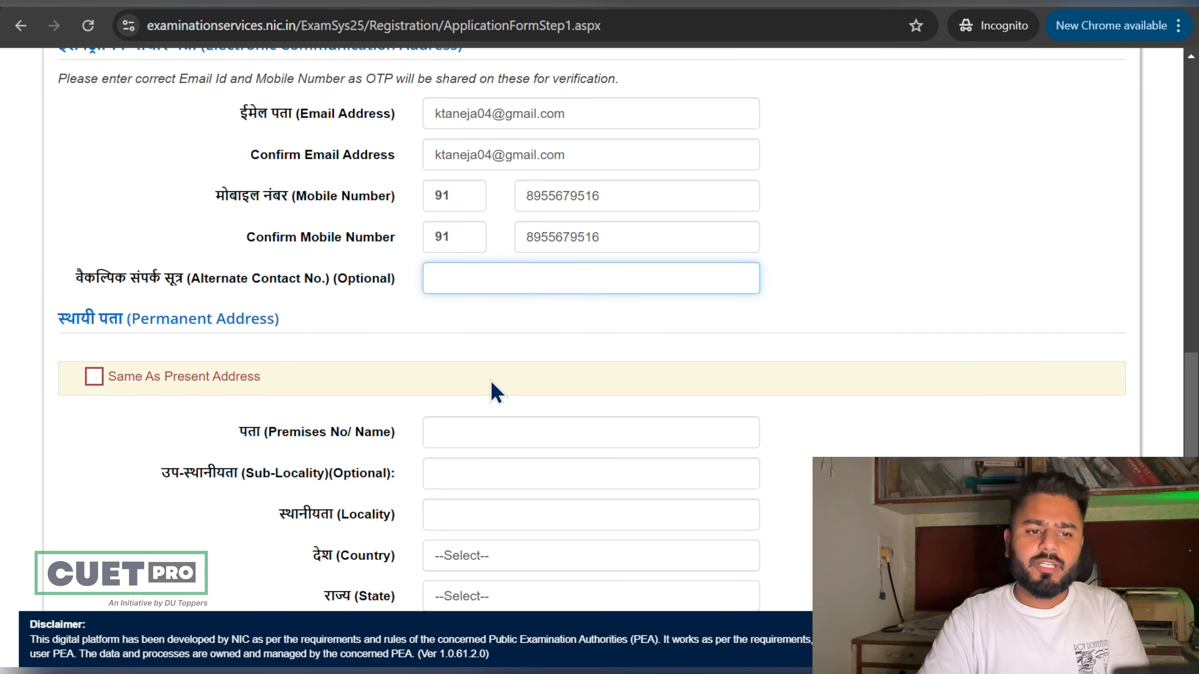
pyautogui.scroll(-1, 311, 354)
# Step: Tick Same As Present Address for the permanent address, highlighting the Communication Address wording
pyautogui.click(97, 298)
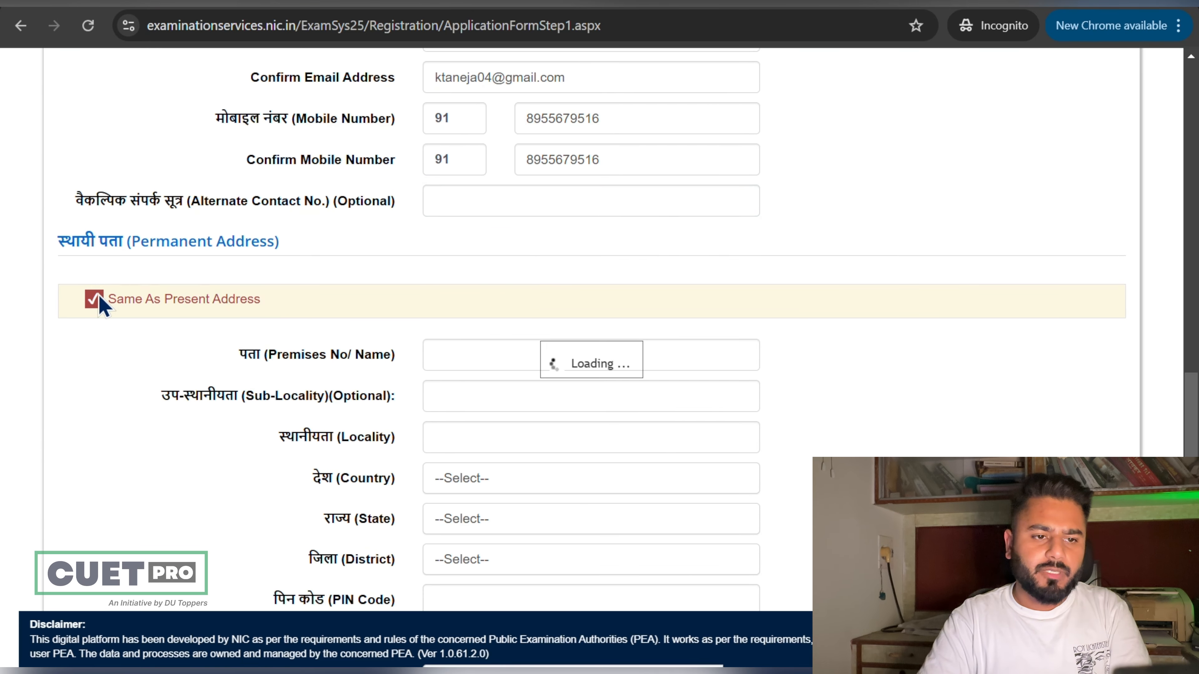
pyautogui.scroll(-2, 326, 326)
pyautogui.scroll(7, 329, 231)
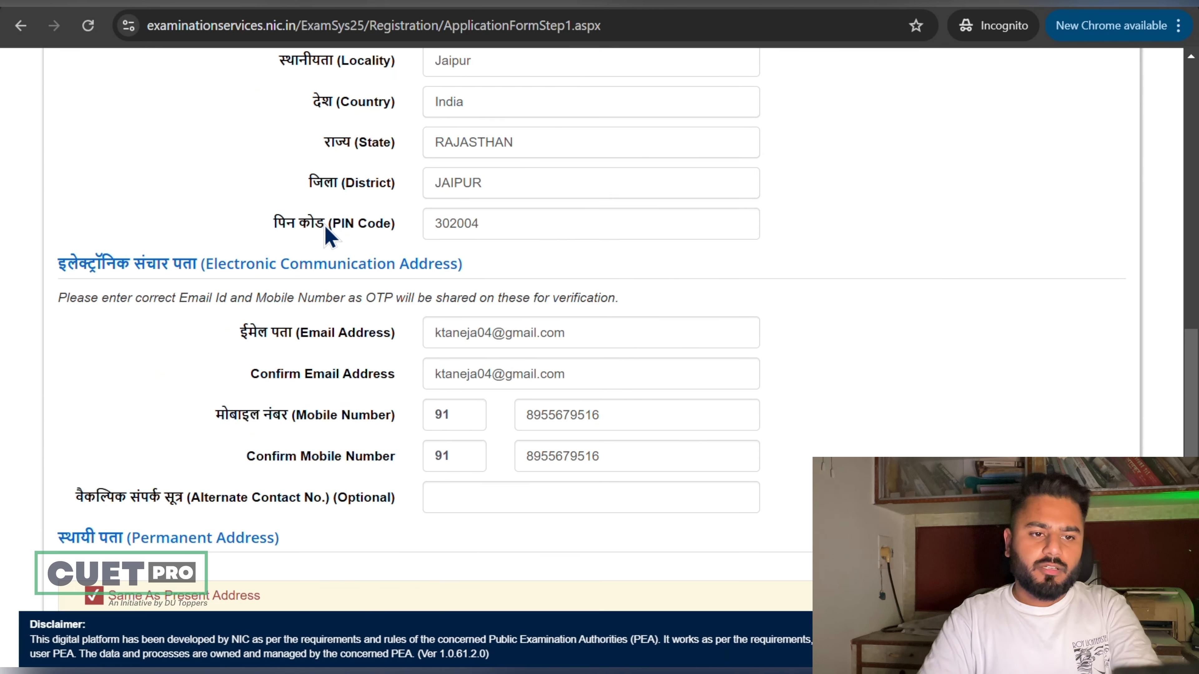
pyautogui.moveTo(404, 273); pyautogui.dragTo(449, 267)
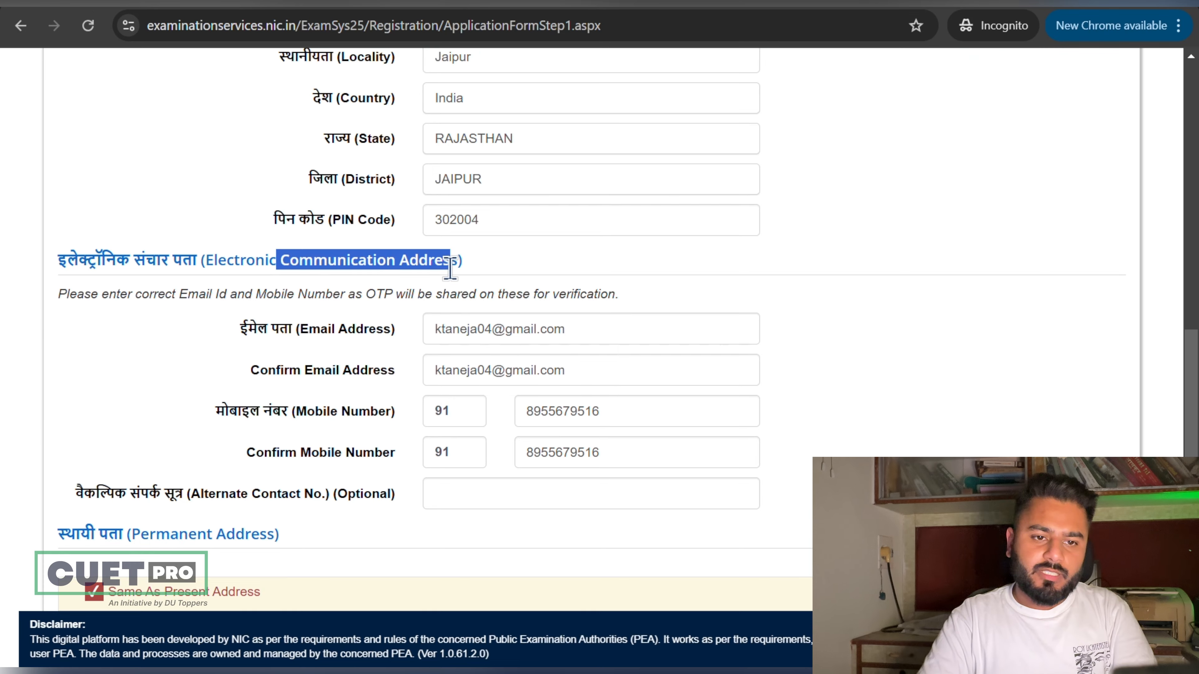
pyautogui.scroll(-2, 330, 354)
pyautogui.click(267, 479)
pyautogui.moveTo(272, 515); pyautogui.dragTo(187, 520)
pyautogui.rightClick(192, 510)
pyautogui.click(192, 510)
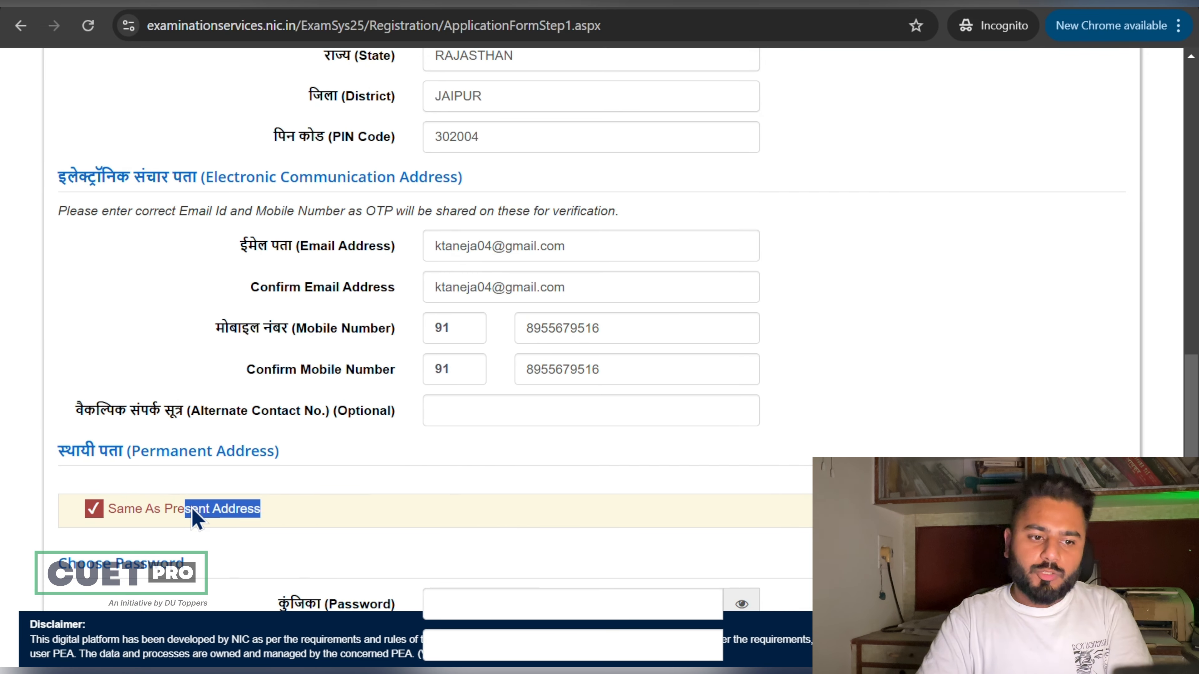
pyautogui.doubleClick(192, 509)
pyautogui.click(182, 509)
pyautogui.scroll(-1, 345, 491)
pyautogui.scroll(-4, 350, 500)
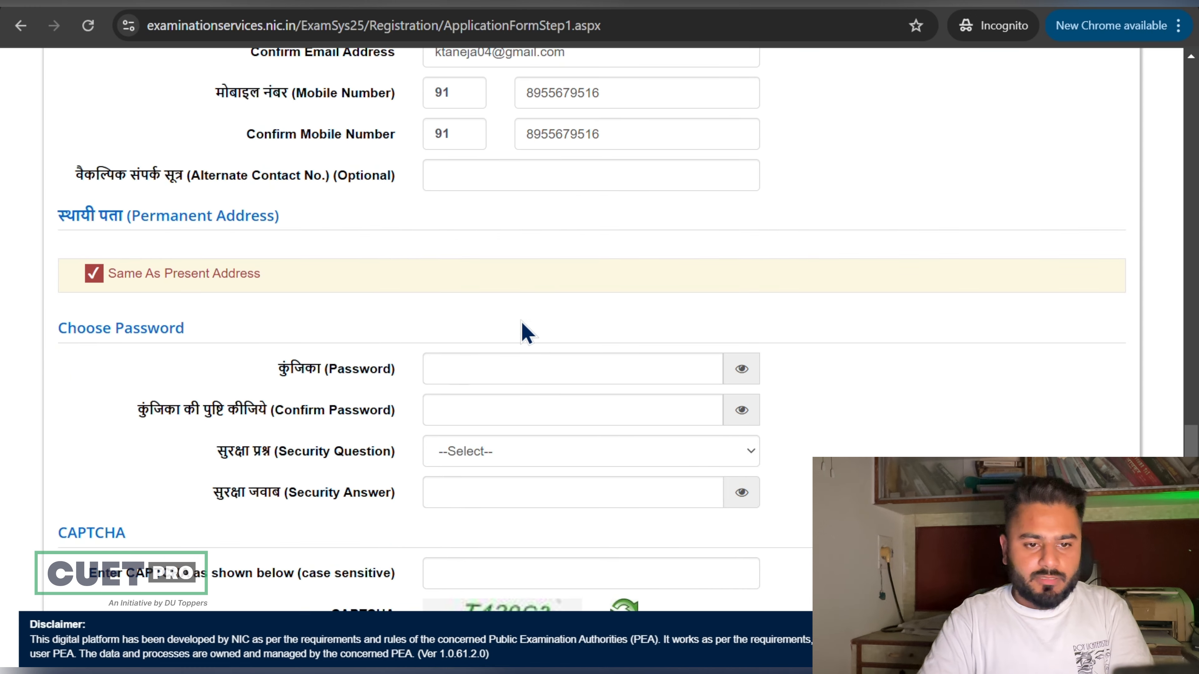
# Step: Enter the account password and re-enter it in Confirm Password
pyautogui.click(523, 357)
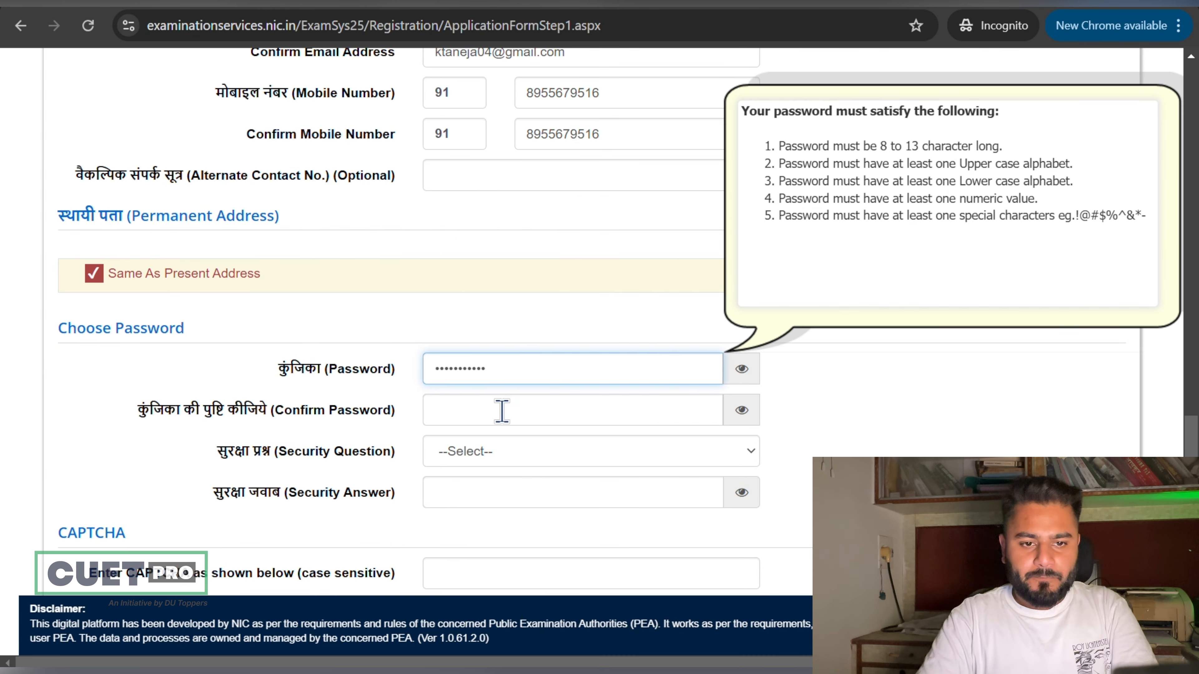
pyautogui.click(501, 410)
pyautogui.write('••••••••')
pyautogui.hotkey('ctrl', 'a')
pyautogui.write('•')
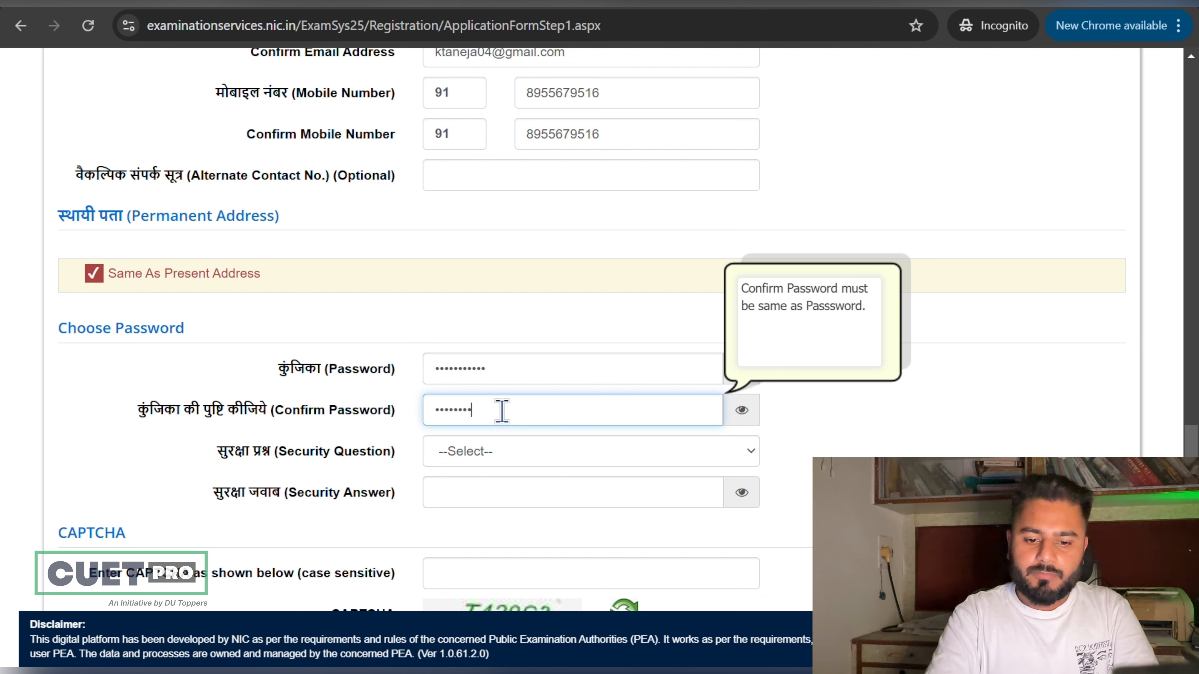
# Step: Choose the first-school security question, type its answer and the CAPTCHA, and submit
pyautogui.click(503, 458)
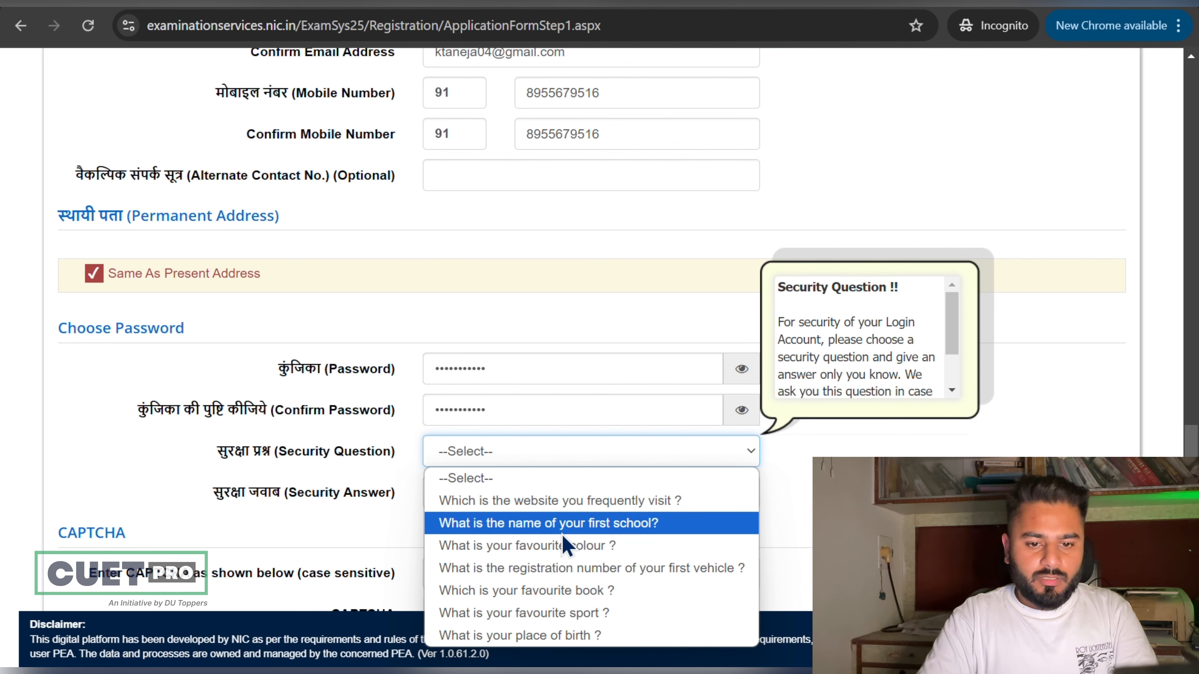
pyautogui.click(562, 524)
pyautogui.click(555, 491)
pyautogui.write('•••')
pyautogui.scroll(-3, 555, 491)
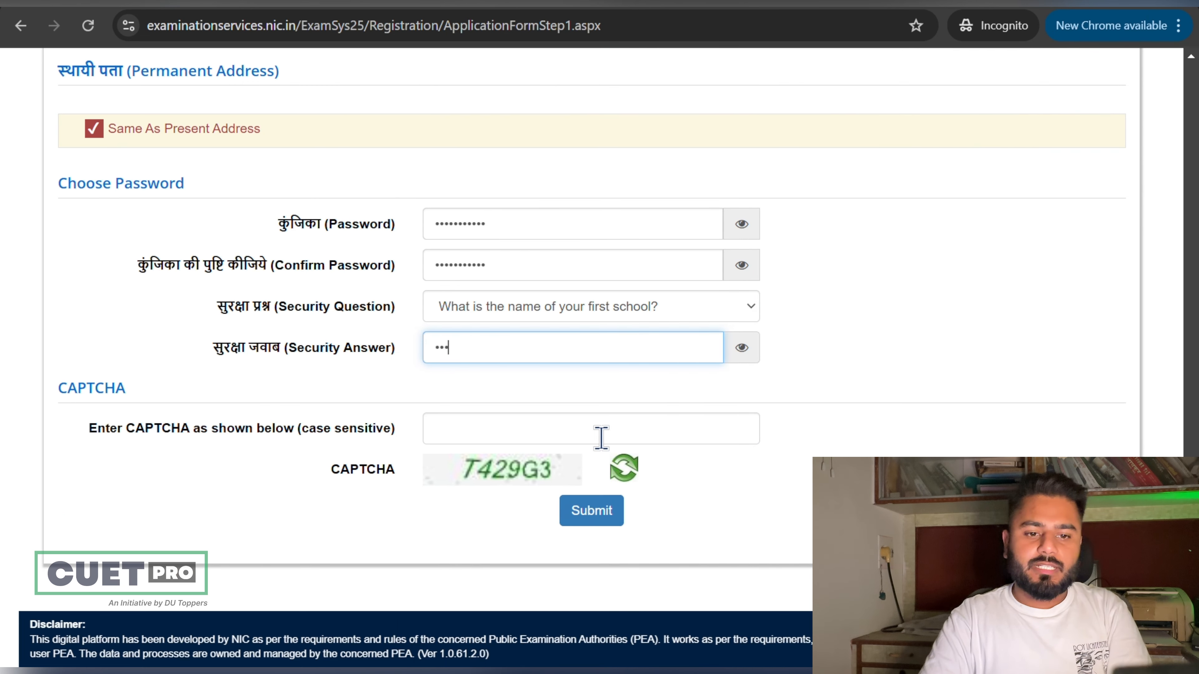
pyautogui.click(601, 438)
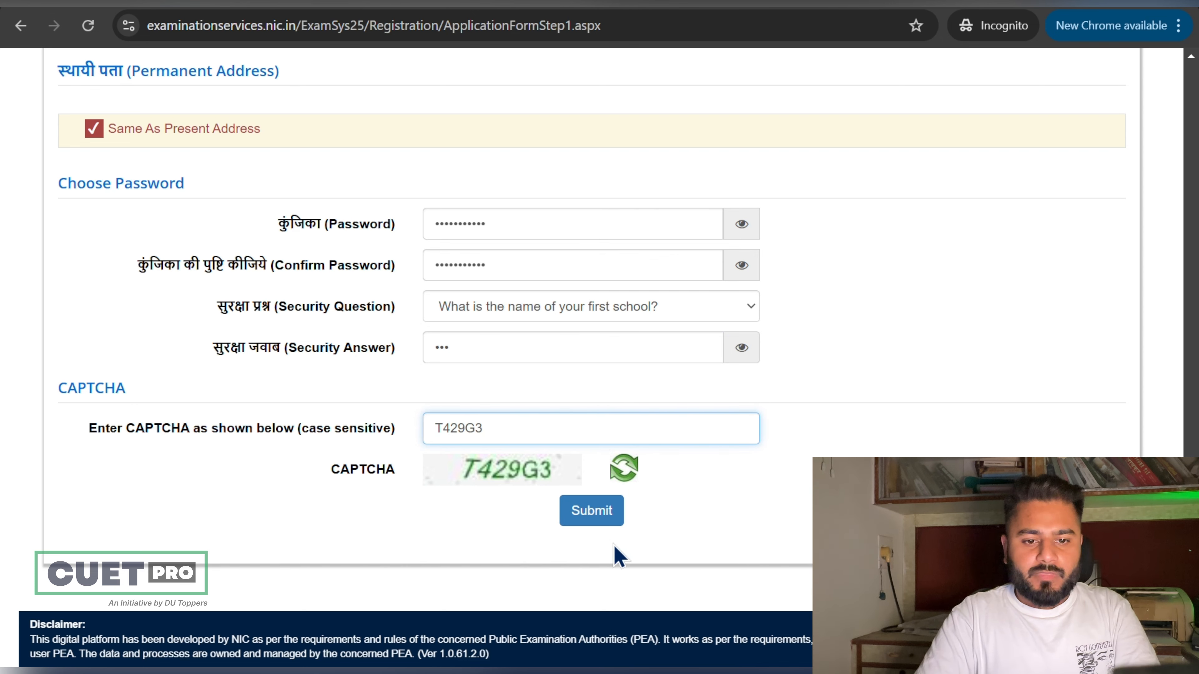
pyautogui.click(610, 515)
# Step: Close the review page notice and look over the listed particulars
pyautogui.click(597, 430)
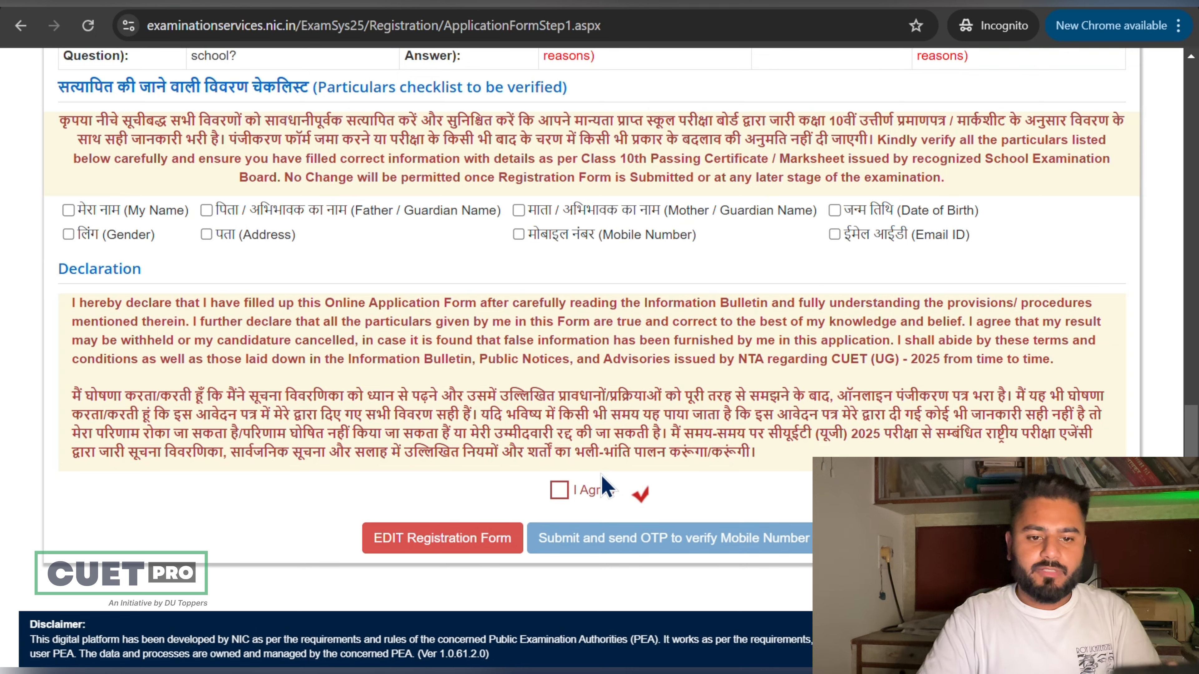
pyautogui.scroll(4, 148, 249)
pyautogui.scroll(11, 148, 249)
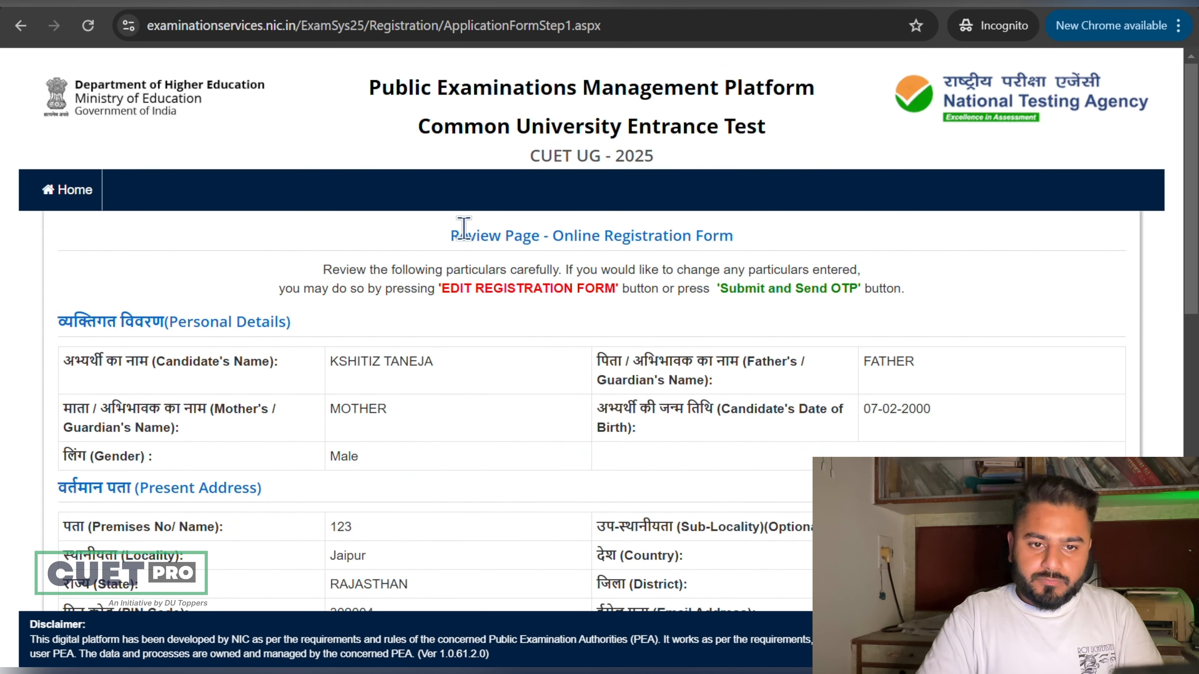
pyautogui.moveTo(452, 234); pyautogui.dragTo(669, 234)
pyautogui.scroll(-6, 668, 231)
pyautogui.scroll(-9, 668, 231)
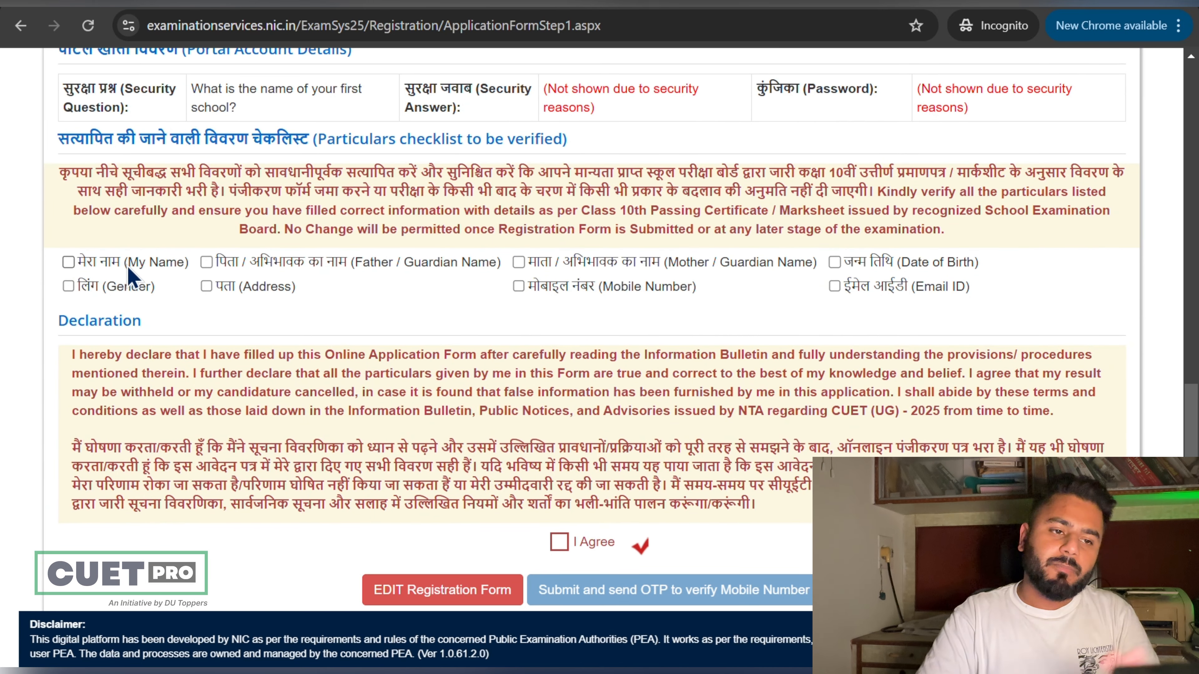
# Step: Tick every particular from My Name to Mobile Number as verified and agree to the declaration
pyautogui.click(68, 262)
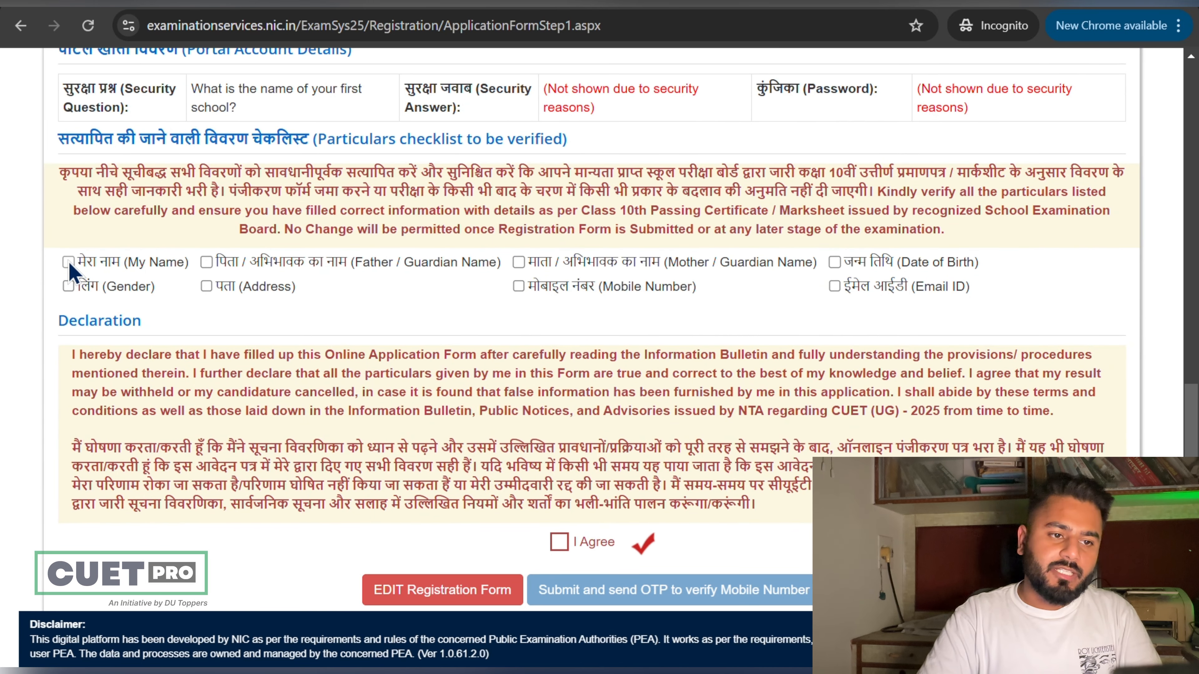
pyautogui.click(207, 262)
pyautogui.click(519, 262)
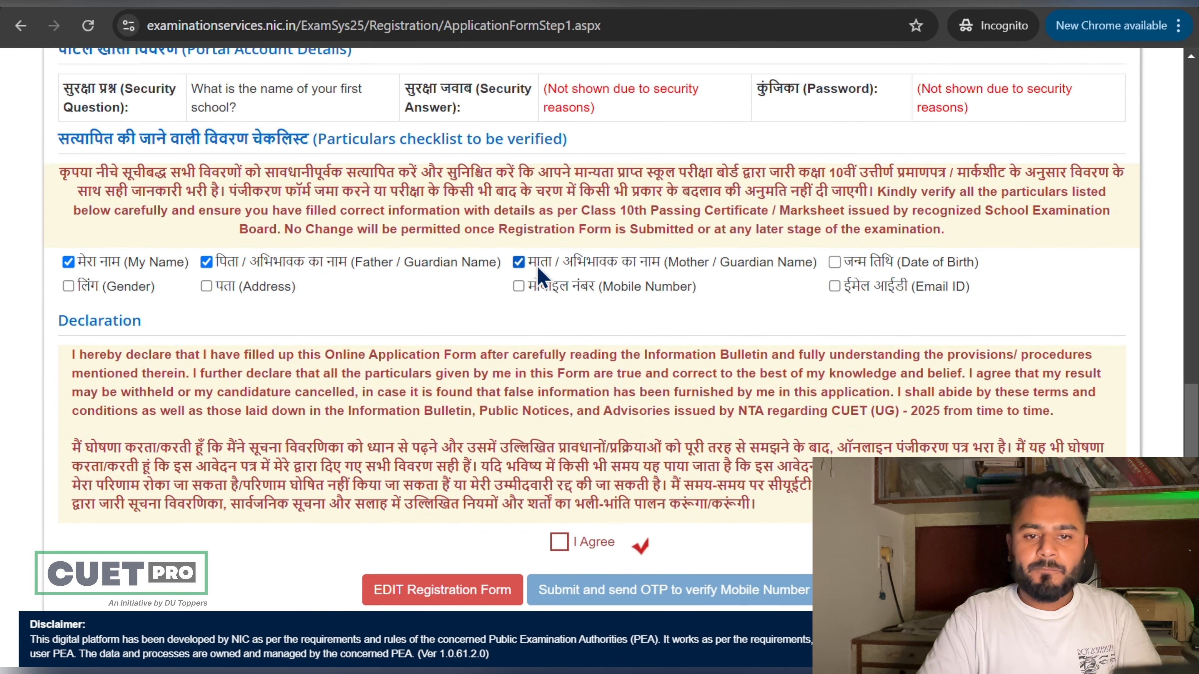
pyautogui.click(835, 262)
pyautogui.click(68, 286)
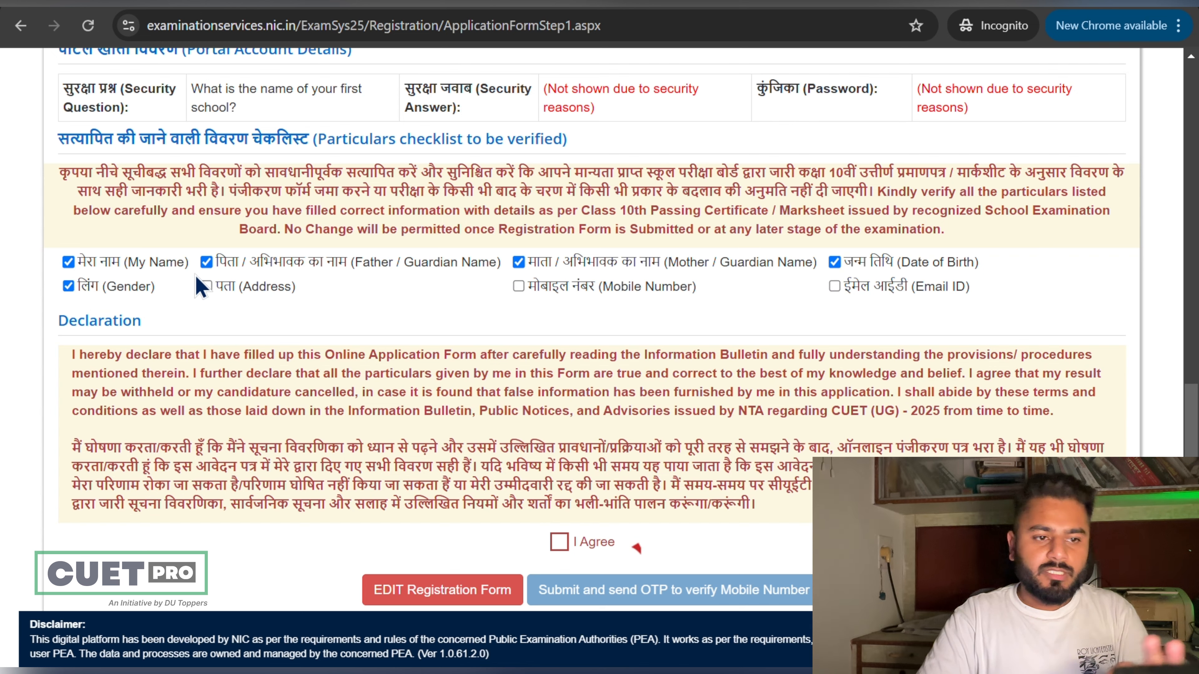
pyautogui.click(207, 286)
pyautogui.click(518, 286)
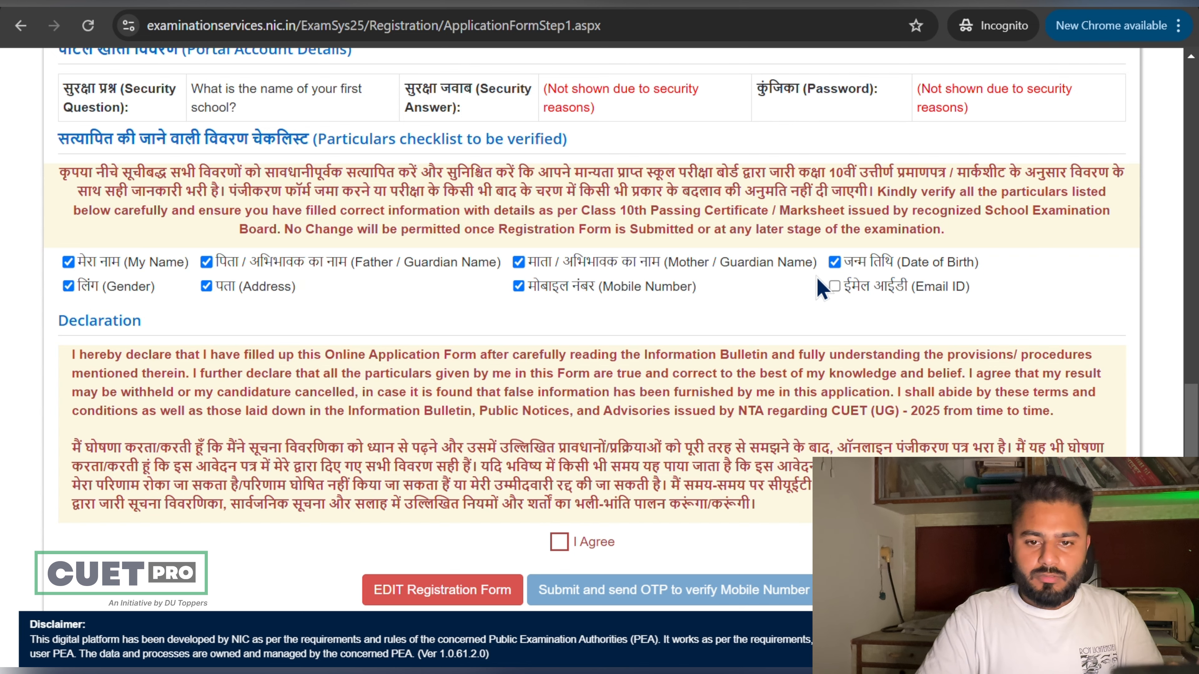
pyautogui.scroll(-1, 831, 300)
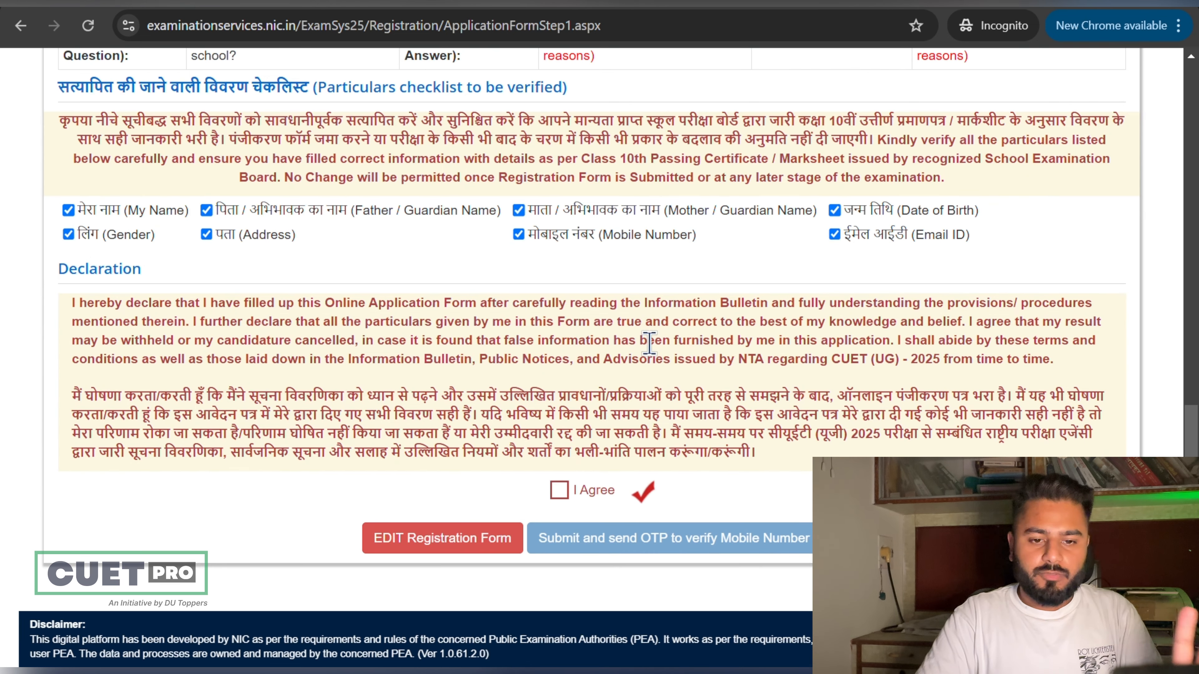
pyautogui.click(559, 490)
# Step: Confirm submitting the registration, then open Complete Application Form's '2. Register Personal Details' step
pyautogui.click(585, 538)
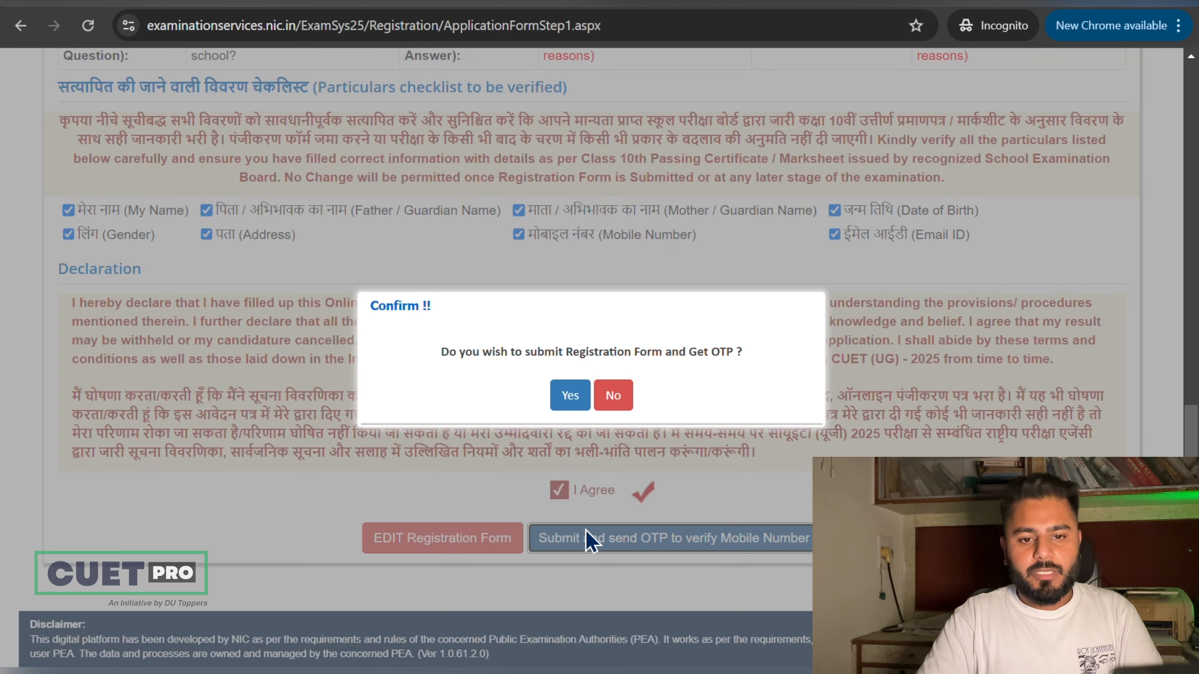
pyautogui.click(568, 398)
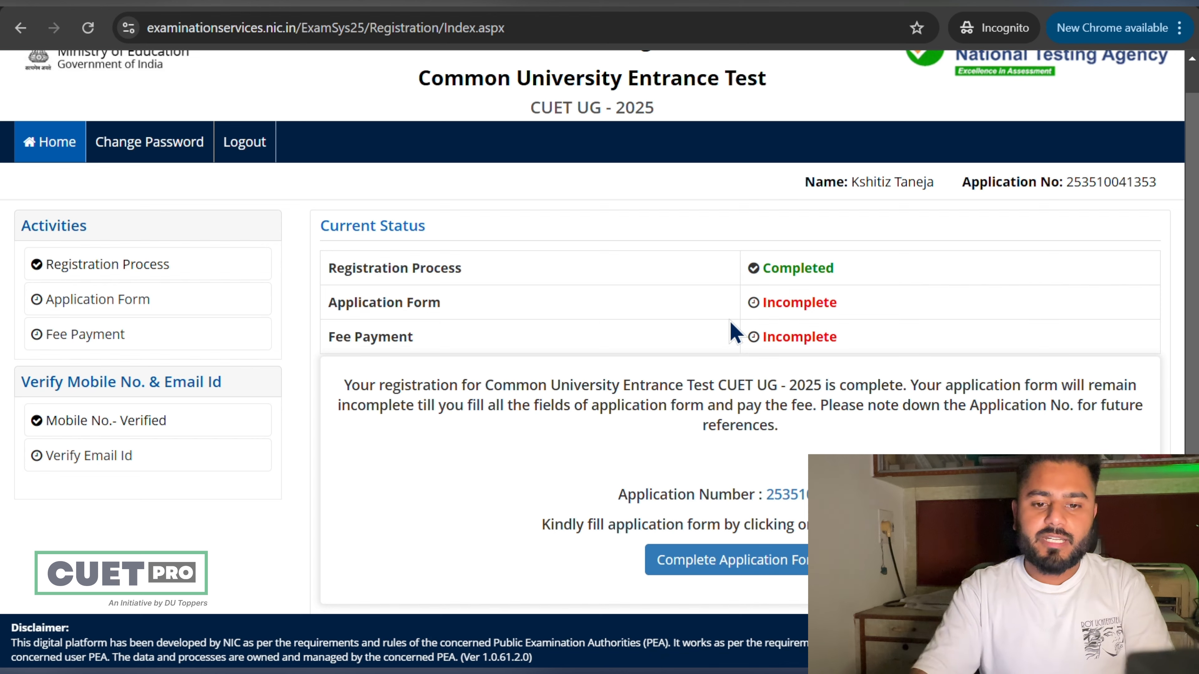
pyautogui.click(776, 549)
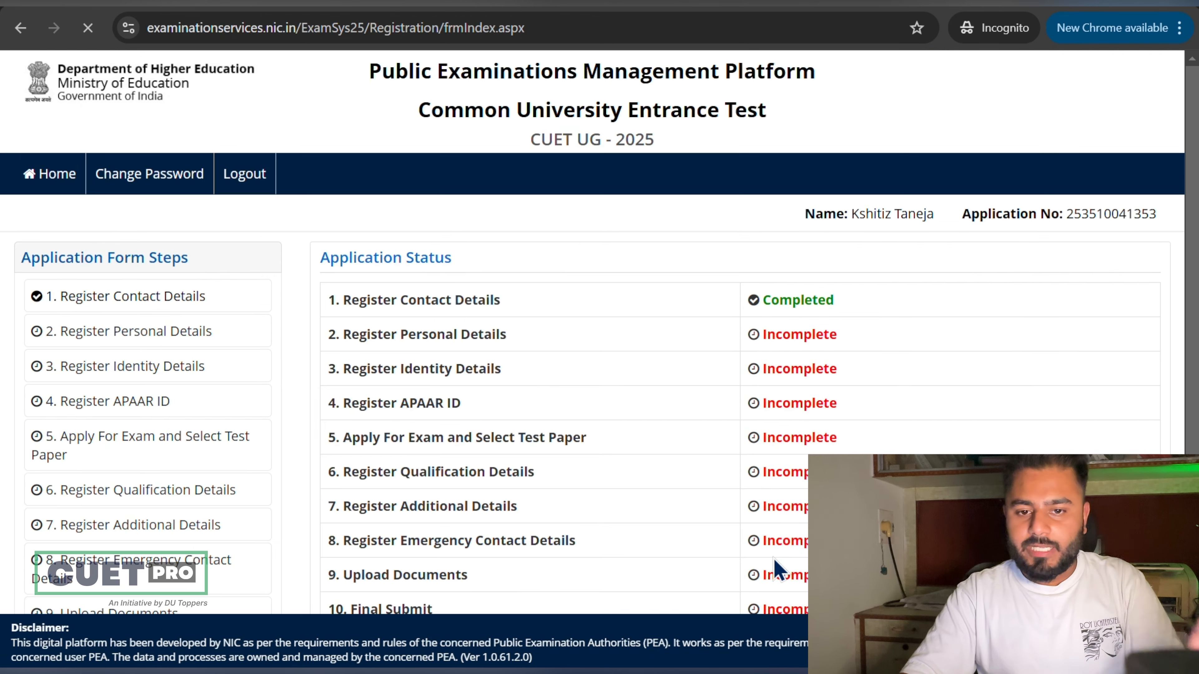
pyautogui.scroll(-2, 764, 364)
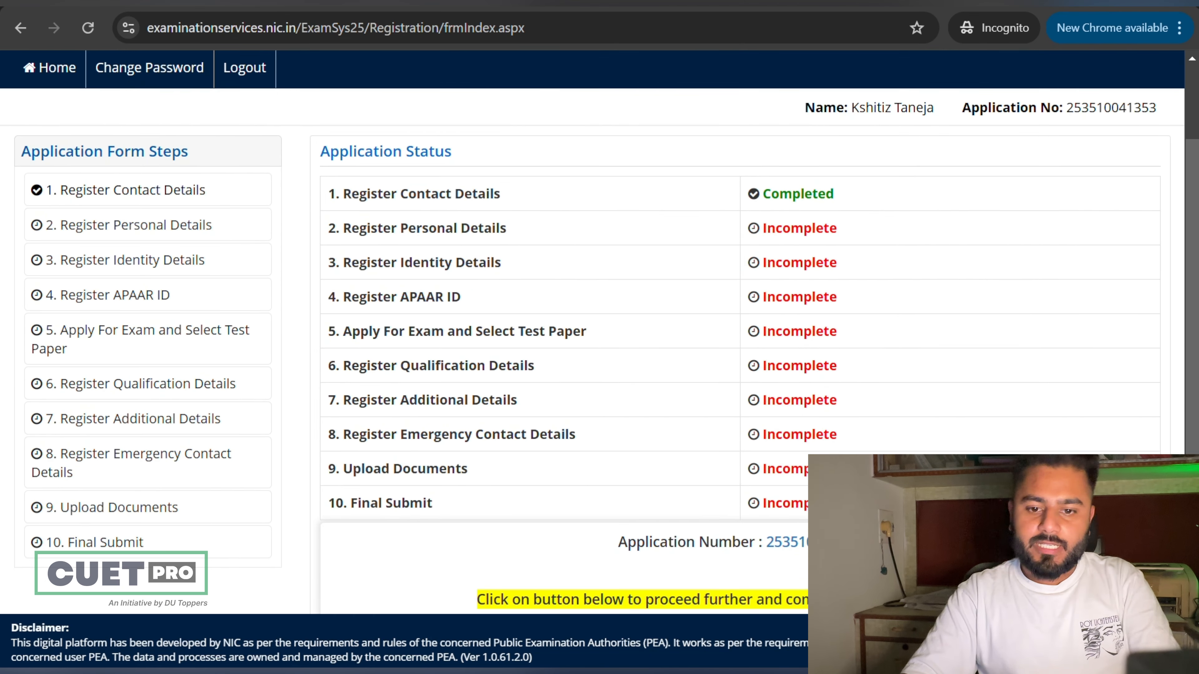
pyautogui.moveTo(850, 507); pyautogui.dragTo(337, 222)
pyautogui.click(337, 222)
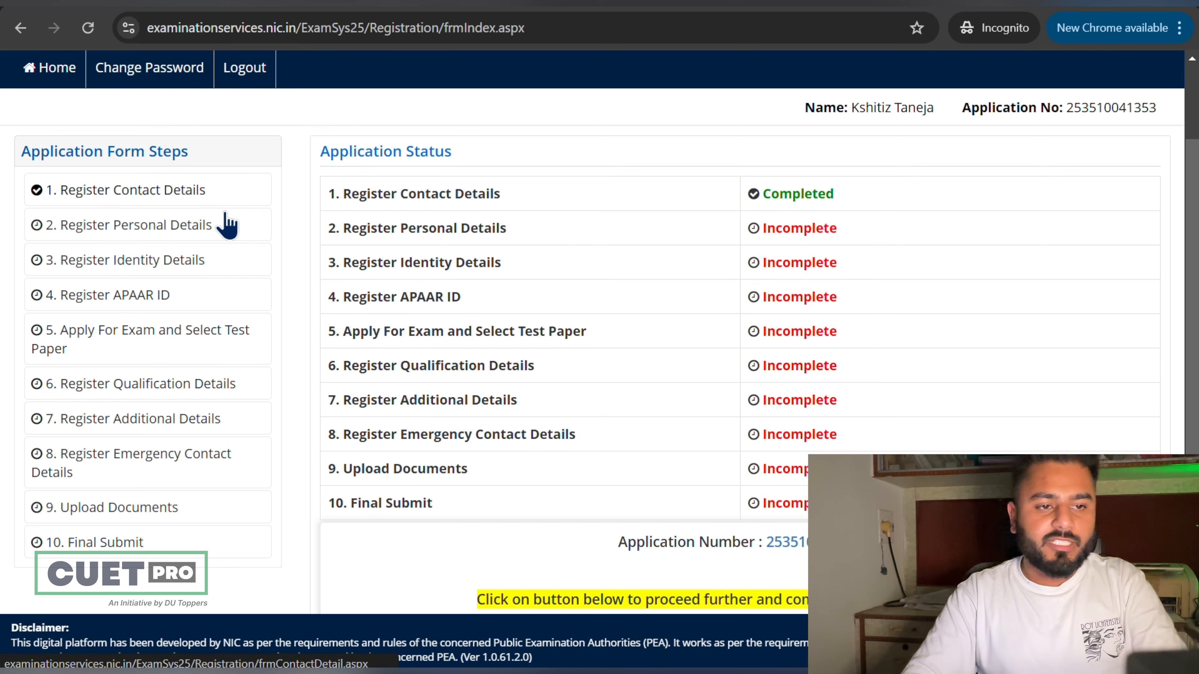
pyautogui.click(204, 236)
# Step: Set nationality to Indian and state of domicile to RAJASTHAN
pyautogui.scroll(-1, 610, 433)
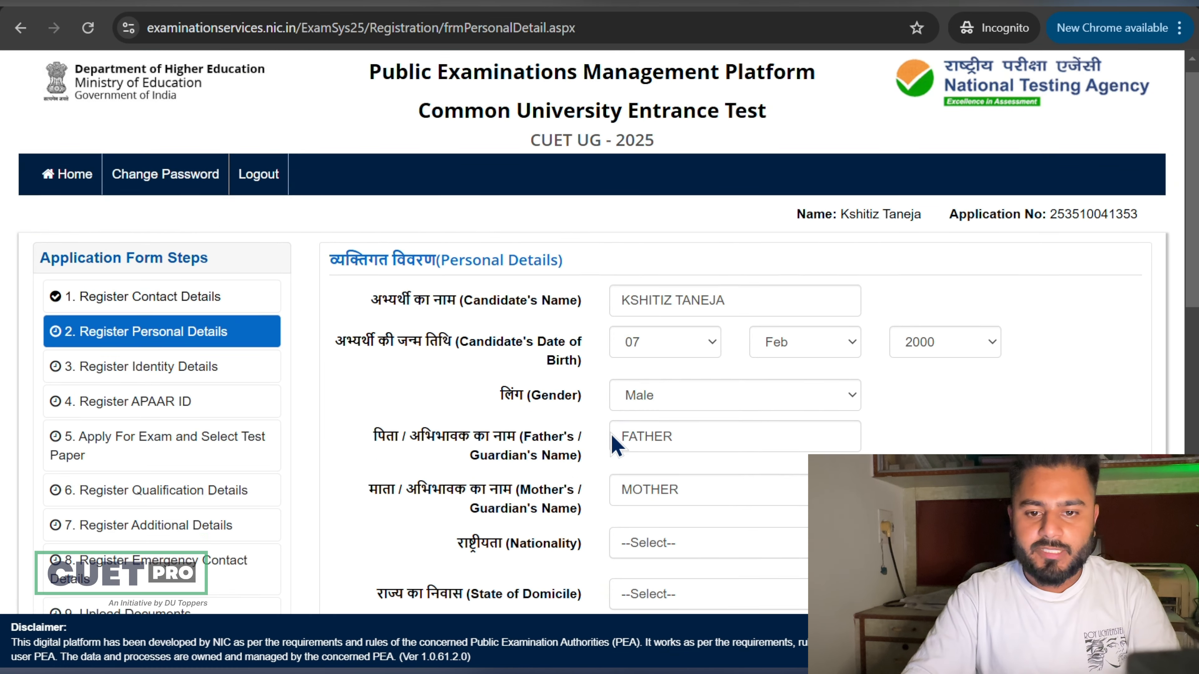
pyautogui.scroll(-2, 610, 432)
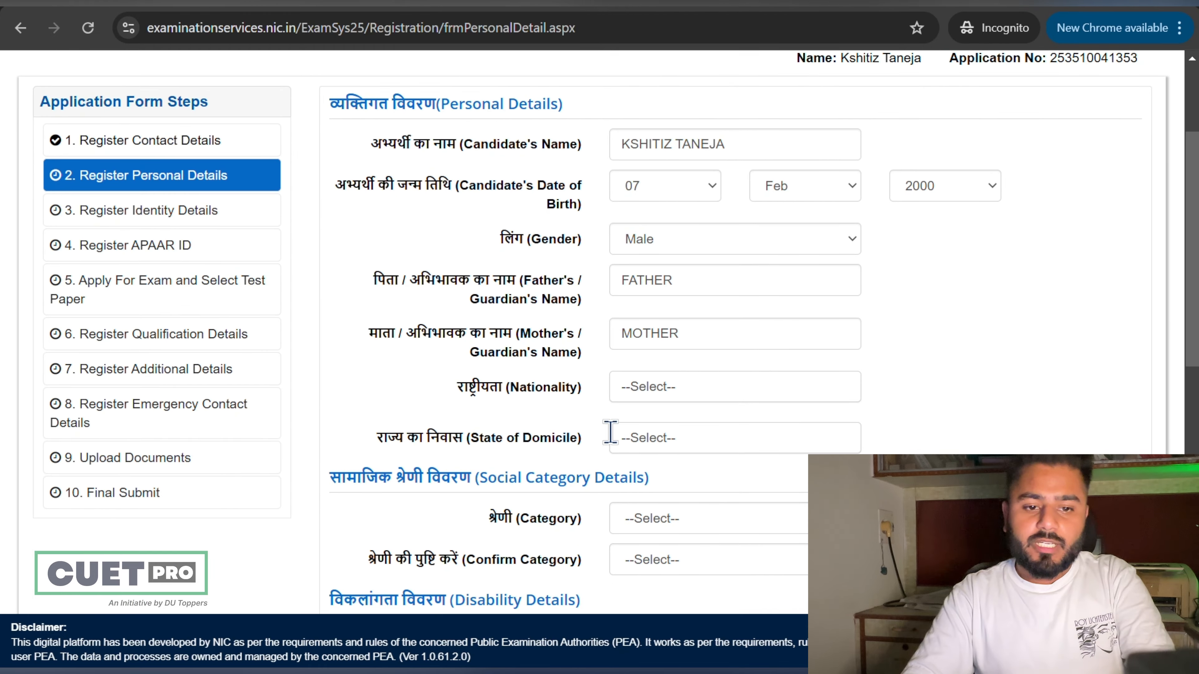
pyautogui.click(661, 391)
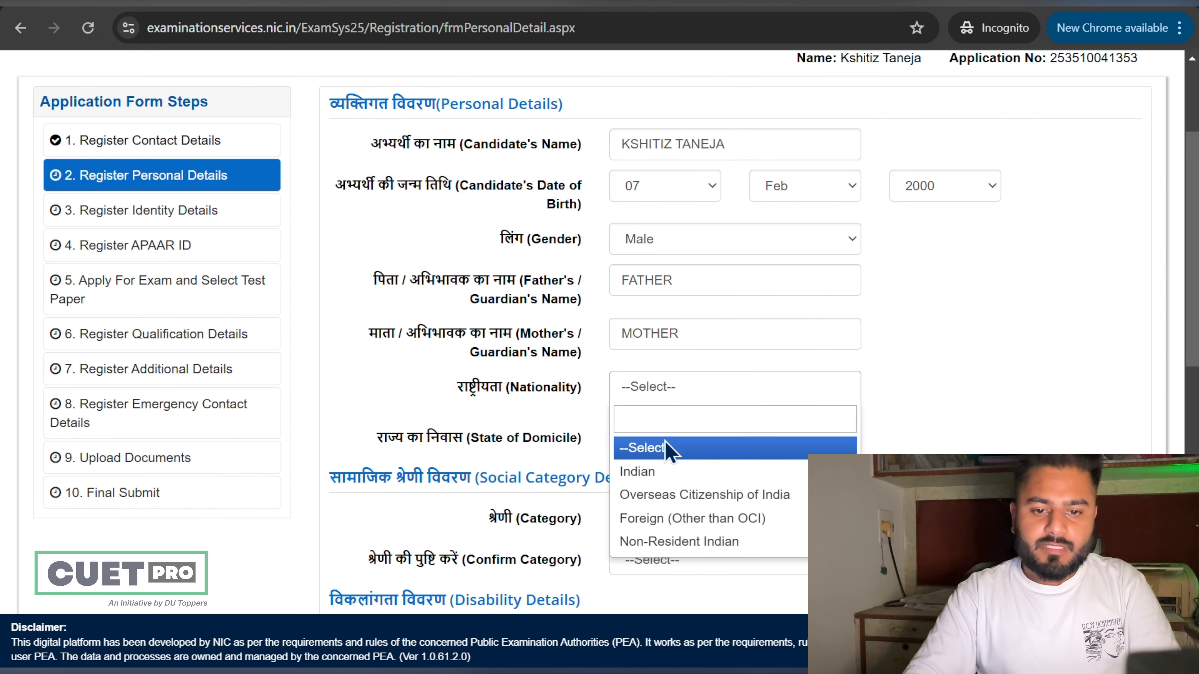
pyautogui.click(670, 472)
pyautogui.click(682, 444)
pyautogui.write('rahj')
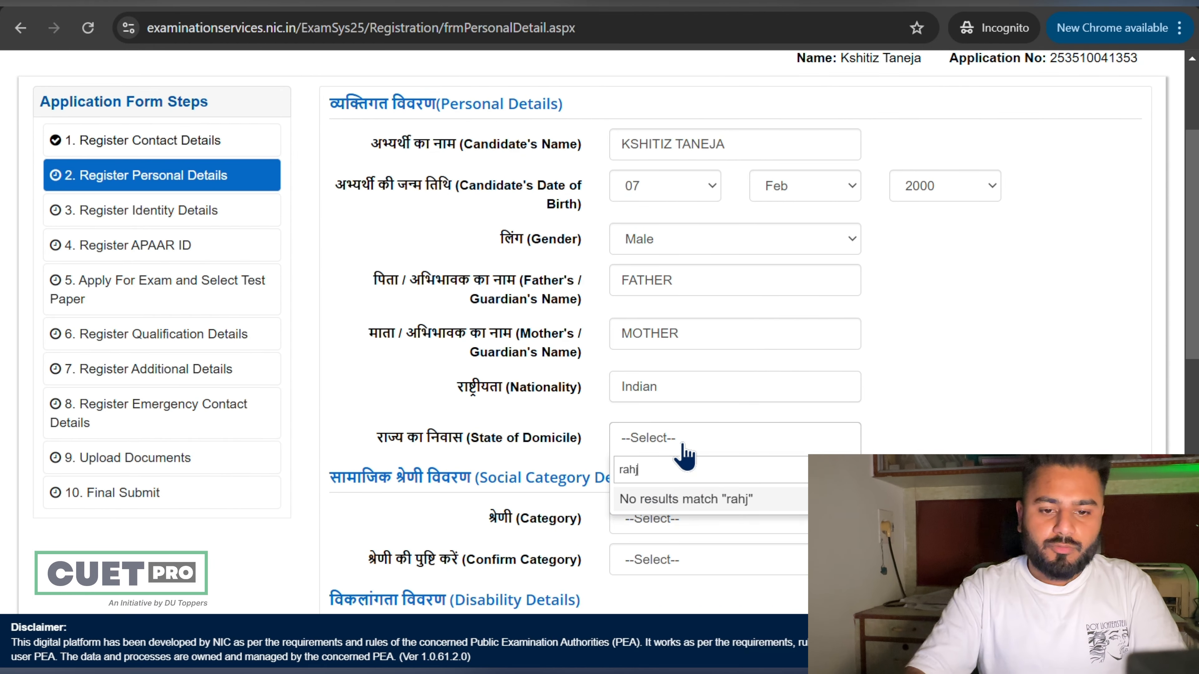
pyautogui.press('BackSpace')
pyautogui.write('ja')
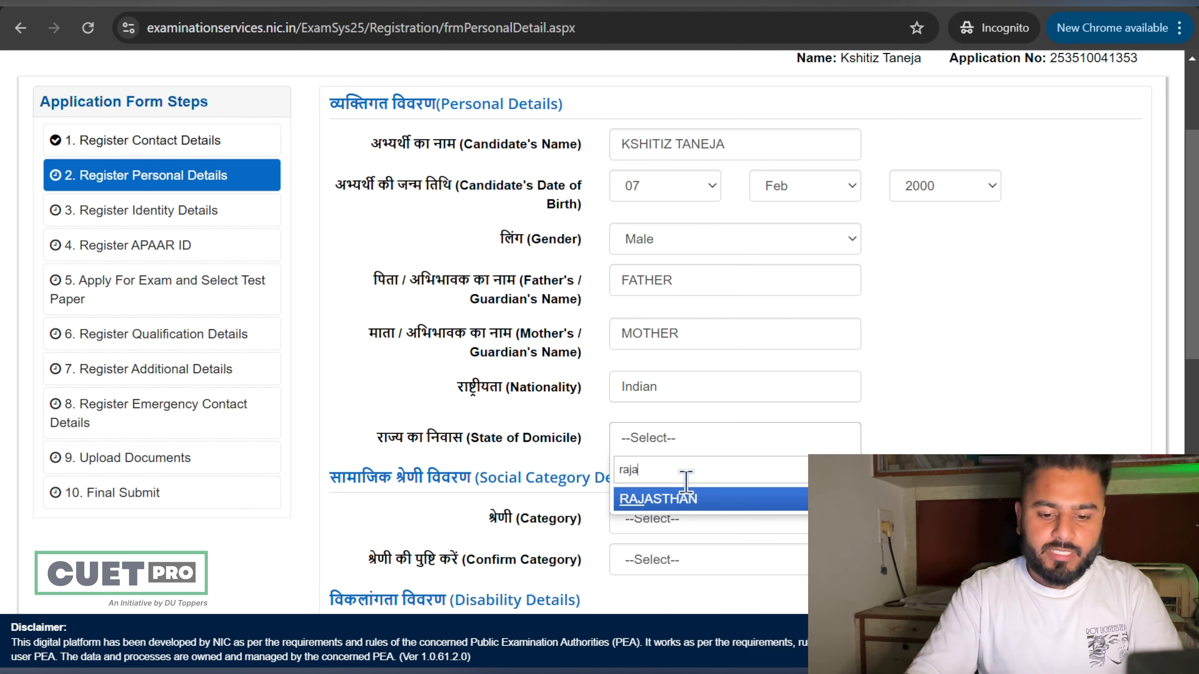
pyautogui.click(688, 499)
# Step: Set Category and Confirm Category to OBC- (Non Creamy Layer)
pyautogui.scroll(-3, 690, 508)
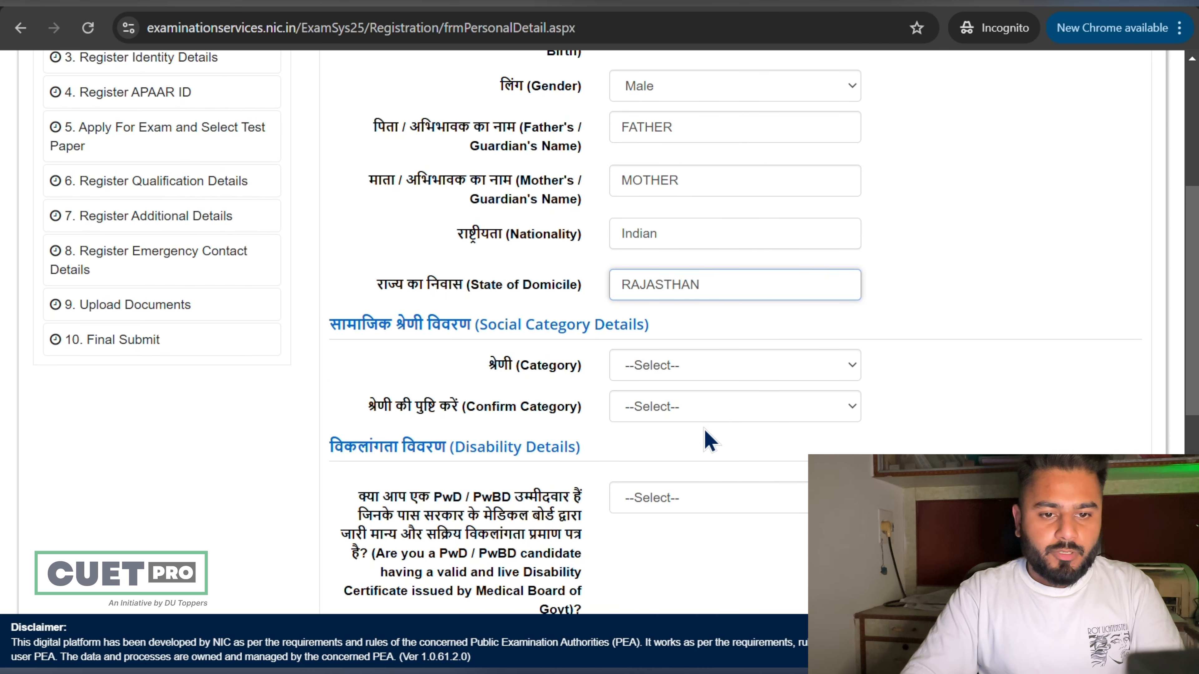
pyautogui.click(718, 382)
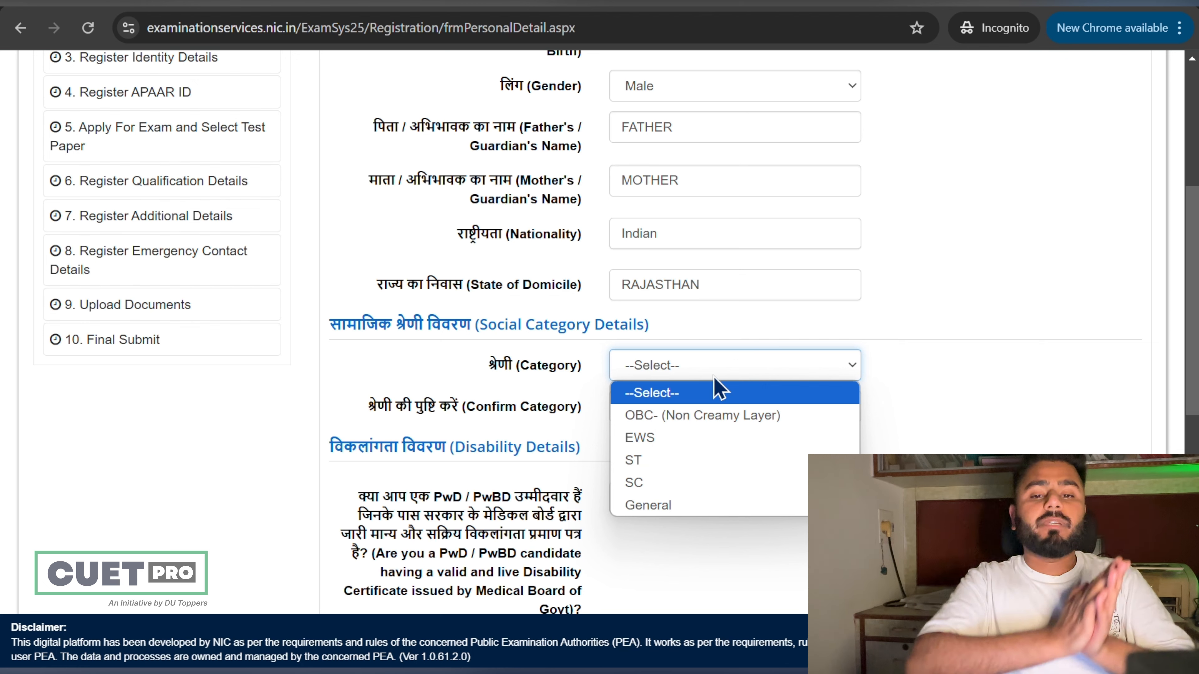
pyautogui.click(713, 415)
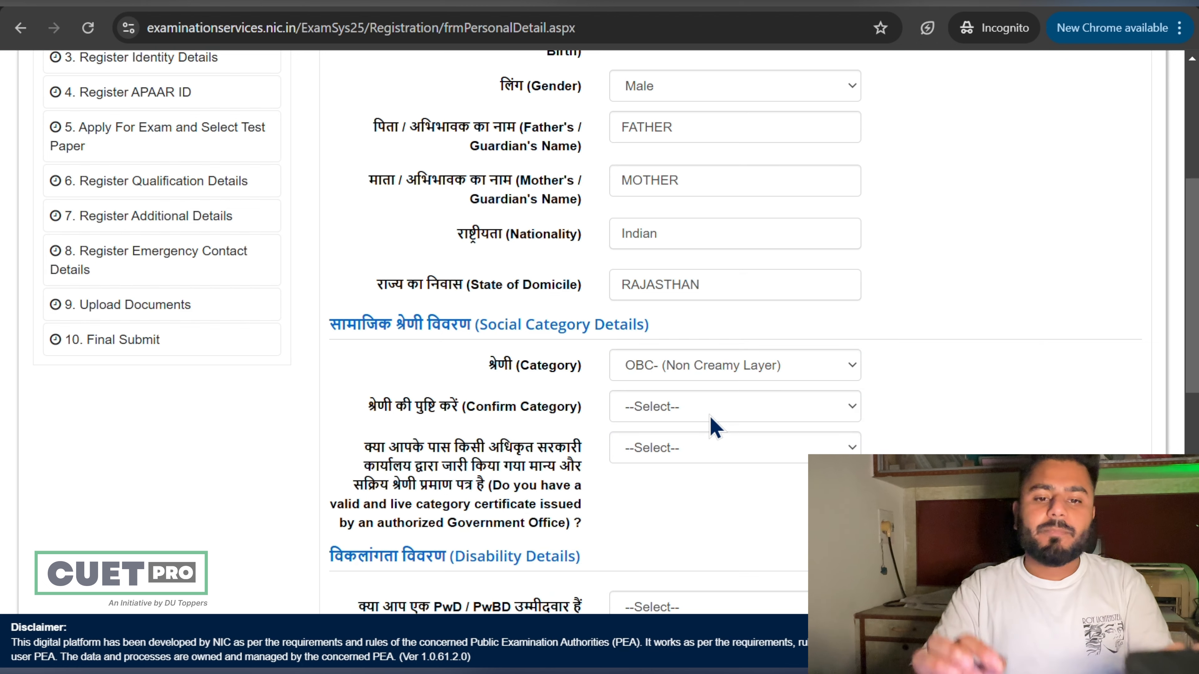
pyautogui.click(710, 415)
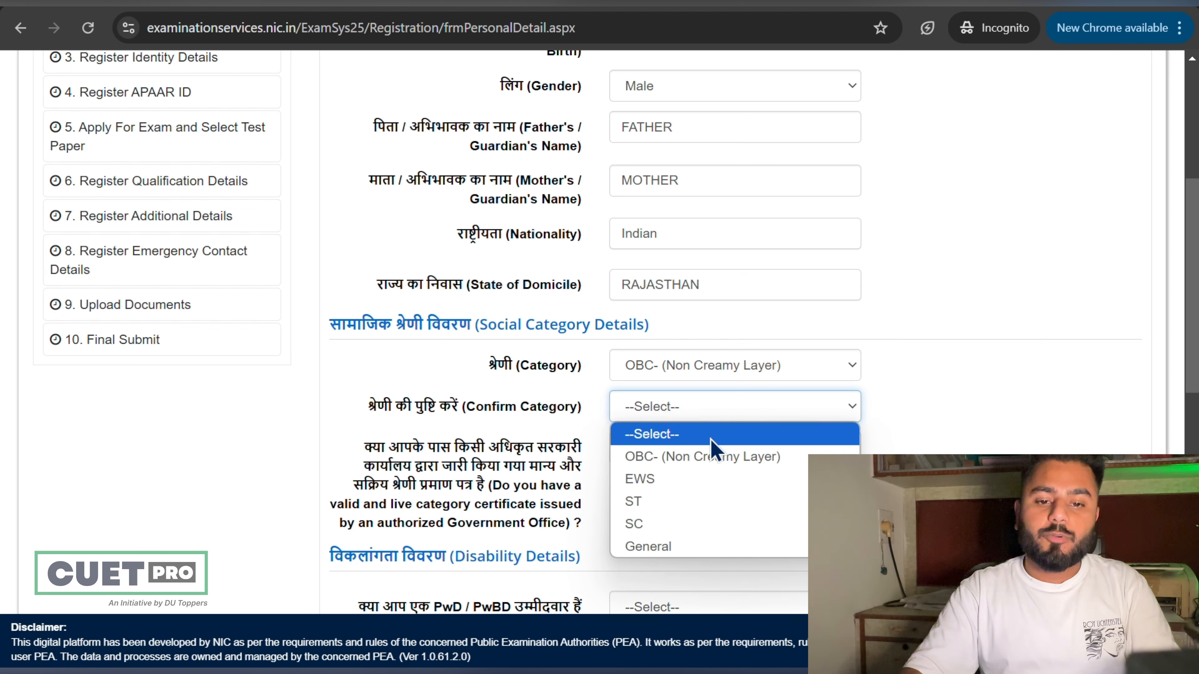
pyautogui.click(721, 457)
# Step: Answer the category certificate question with 'No - I have applied', certificate awaited
pyautogui.click(723, 451)
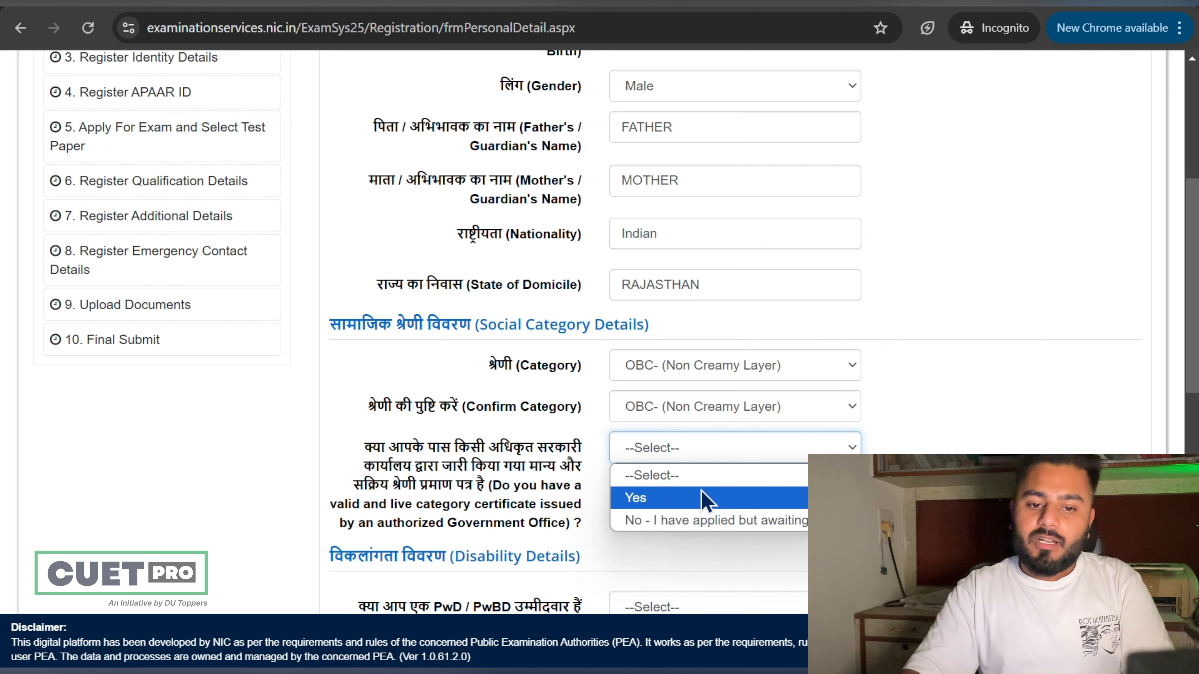
pyautogui.click(703, 502)
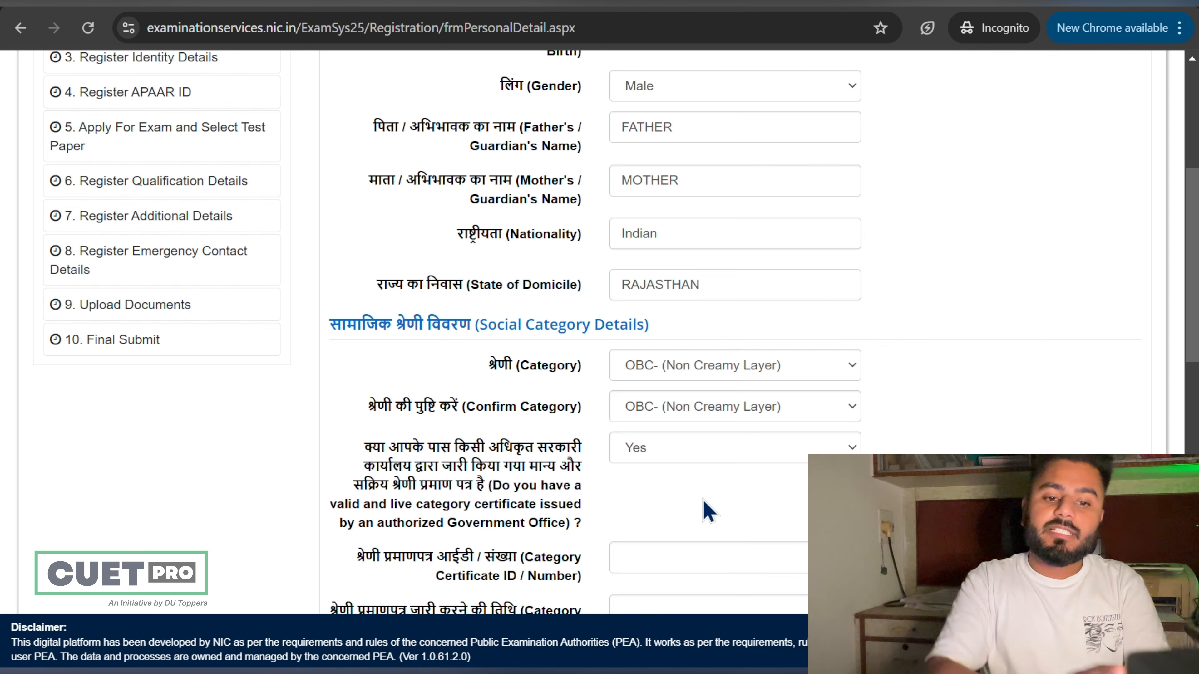
pyautogui.scroll(-5, 708, 510)
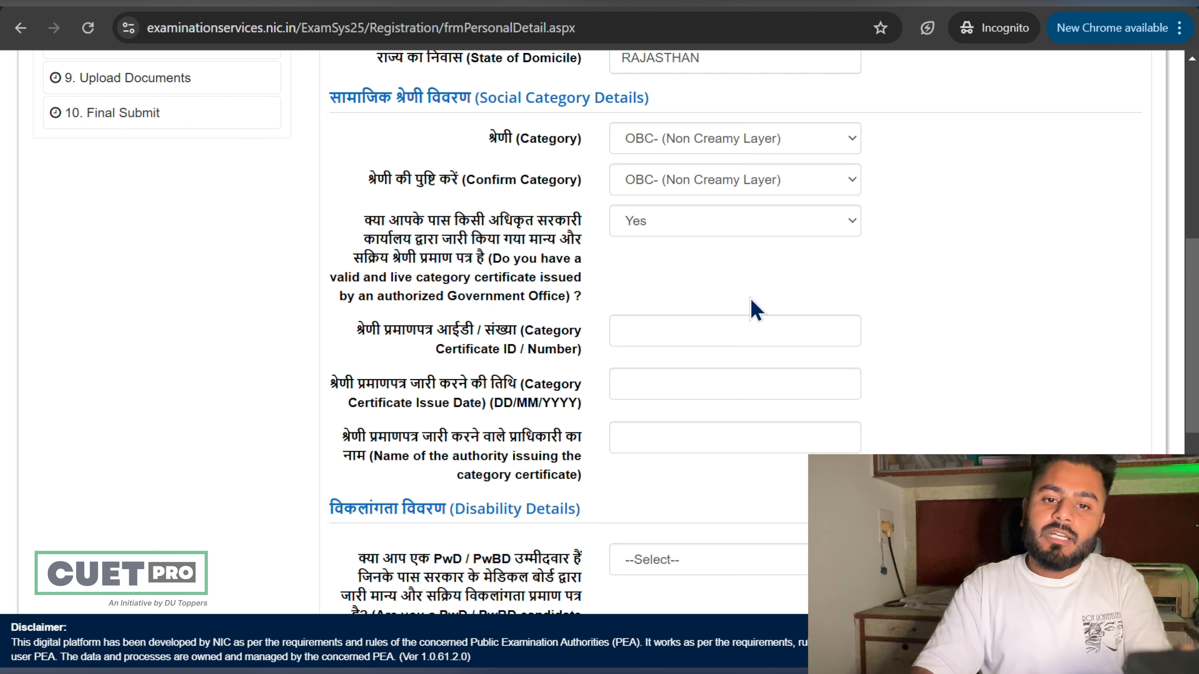
pyautogui.click(730, 230)
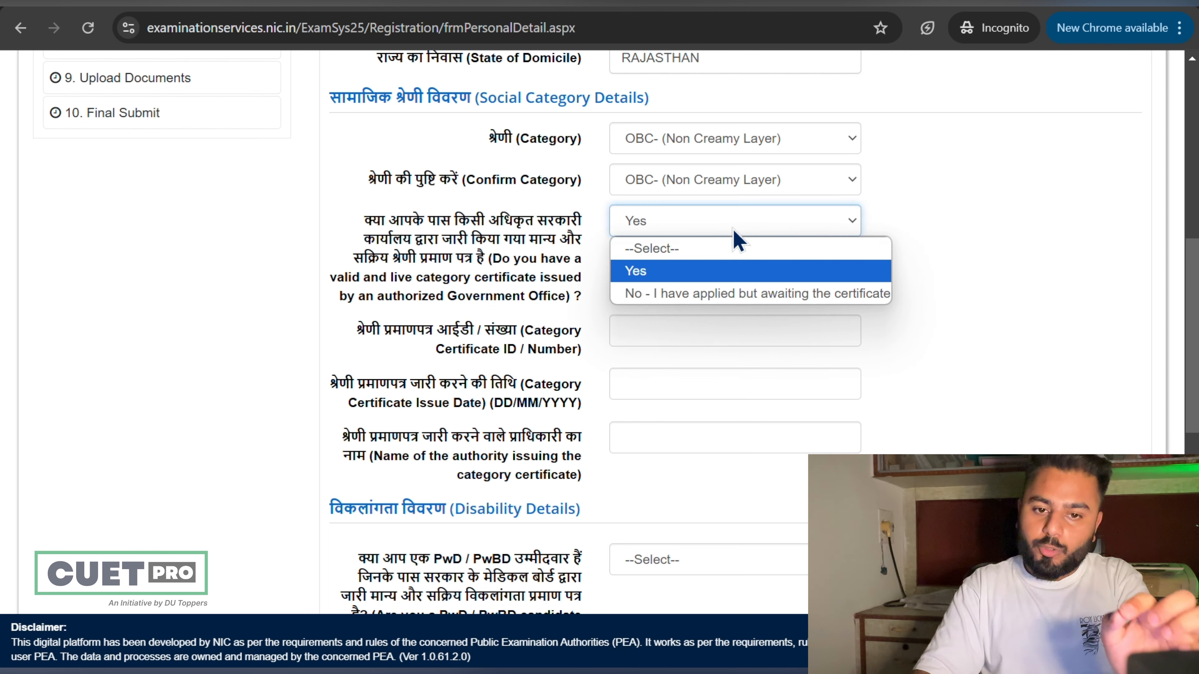
pyautogui.click(736, 297)
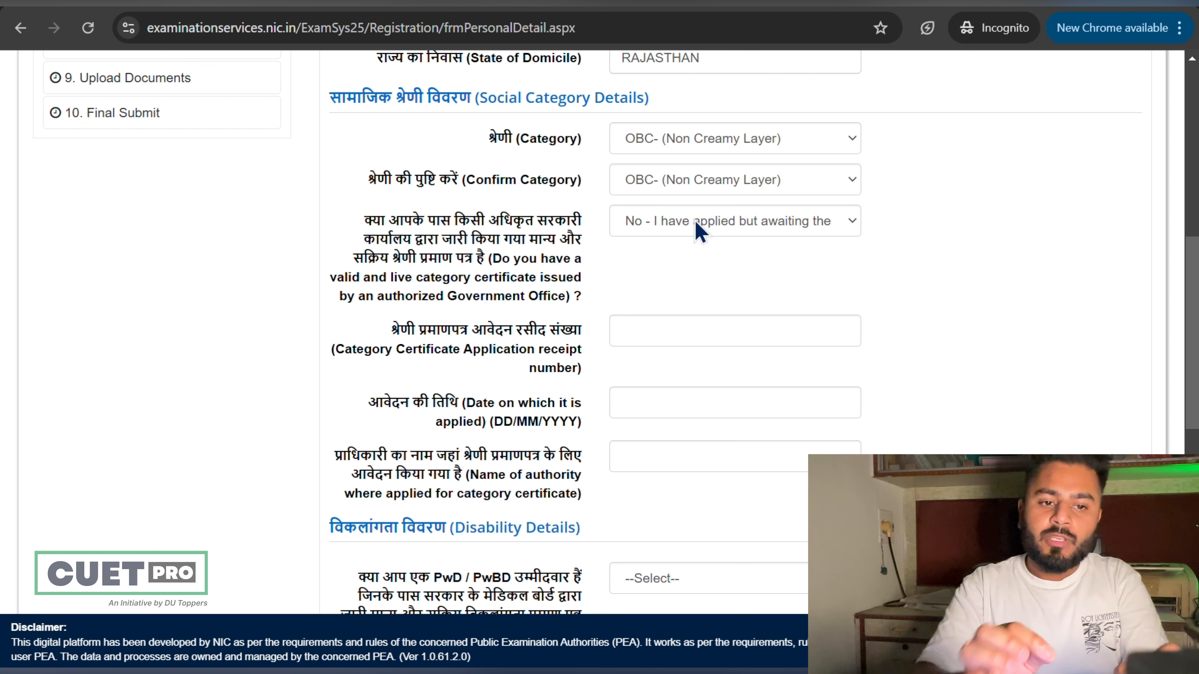
pyautogui.click(618, 330)
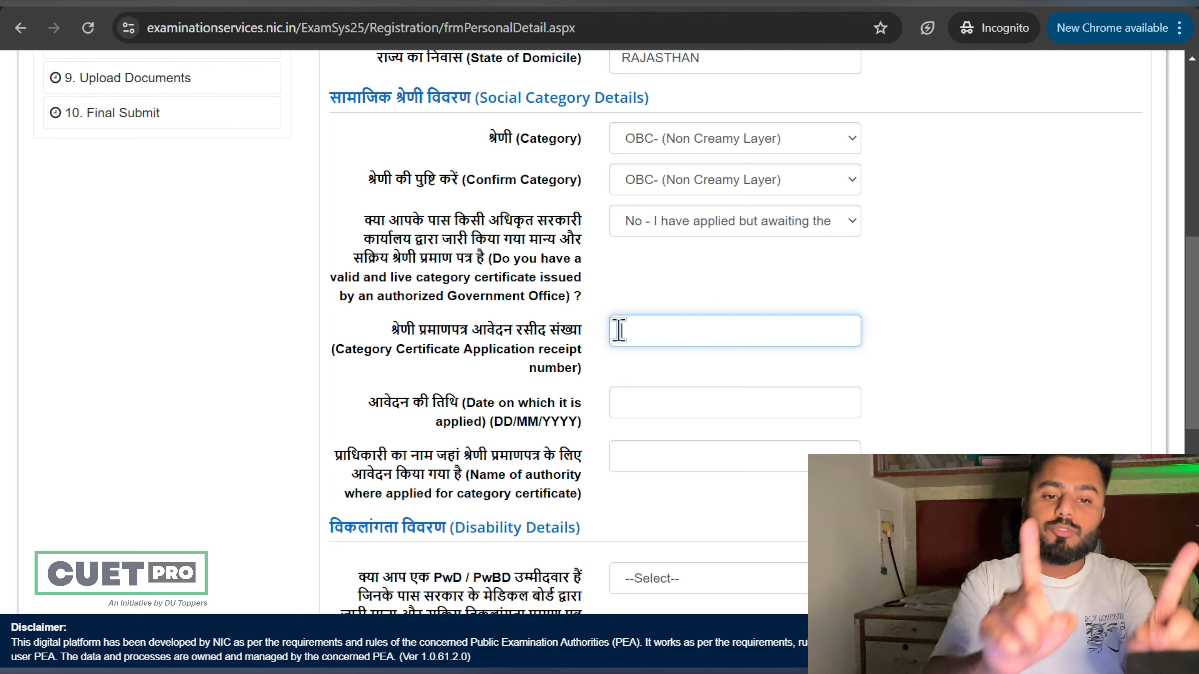
pyautogui.click(545, 381)
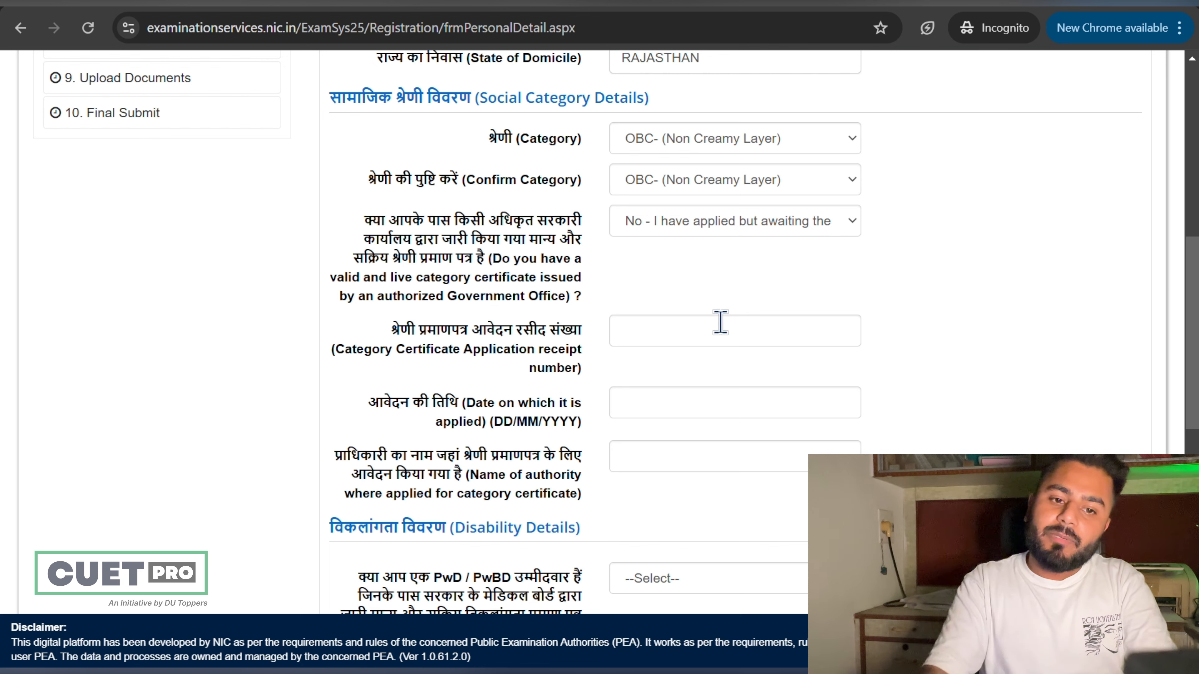
pyautogui.scroll(-5, 720, 326)
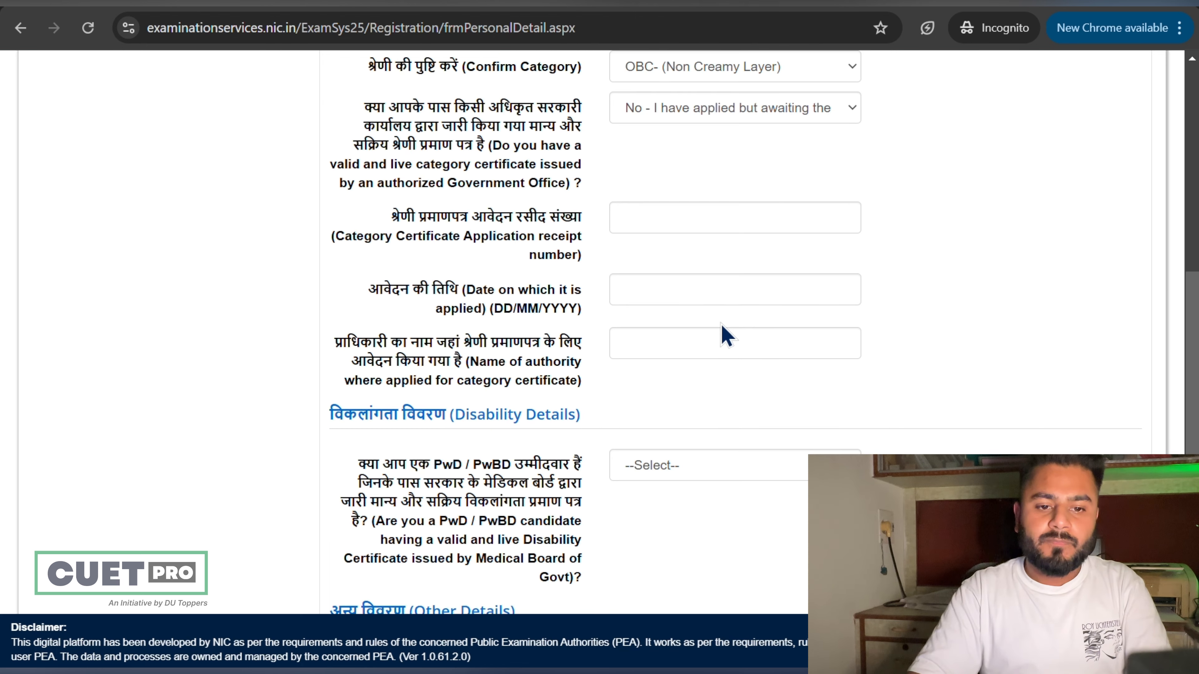
pyautogui.scroll(6, 723, 334)
# Step: Change Category and Confirm Category to General and answer No to being PwD
pyautogui.click(729, 163)
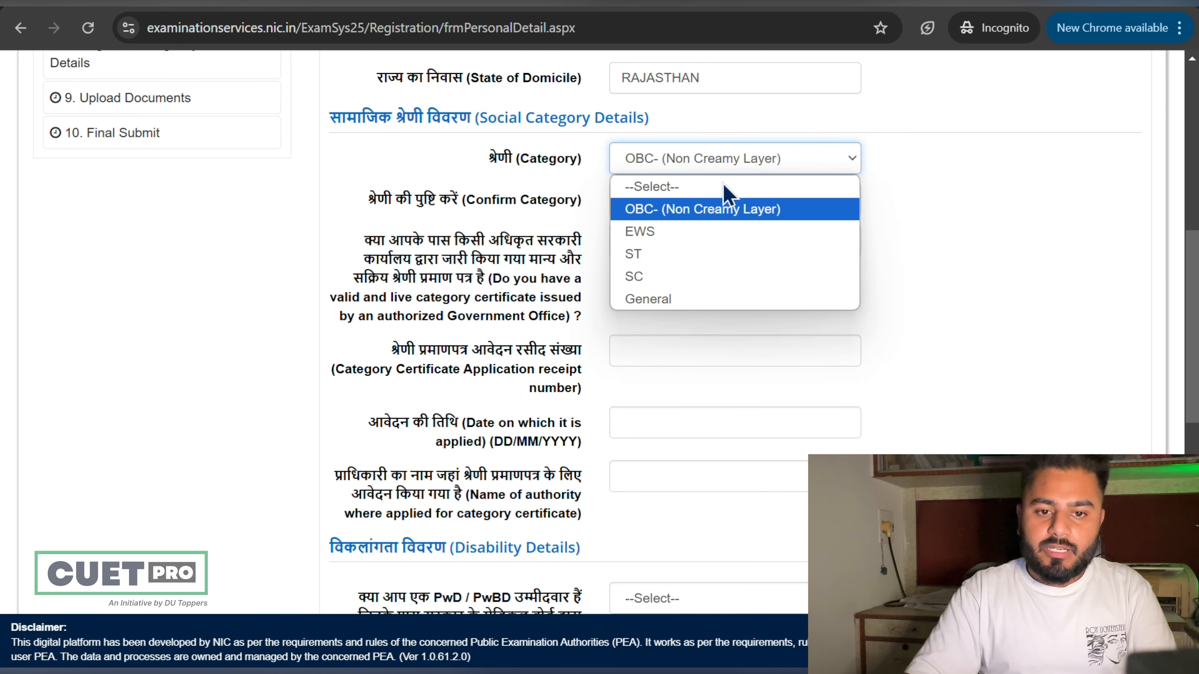
pyautogui.click(708, 302)
pyautogui.click(736, 208)
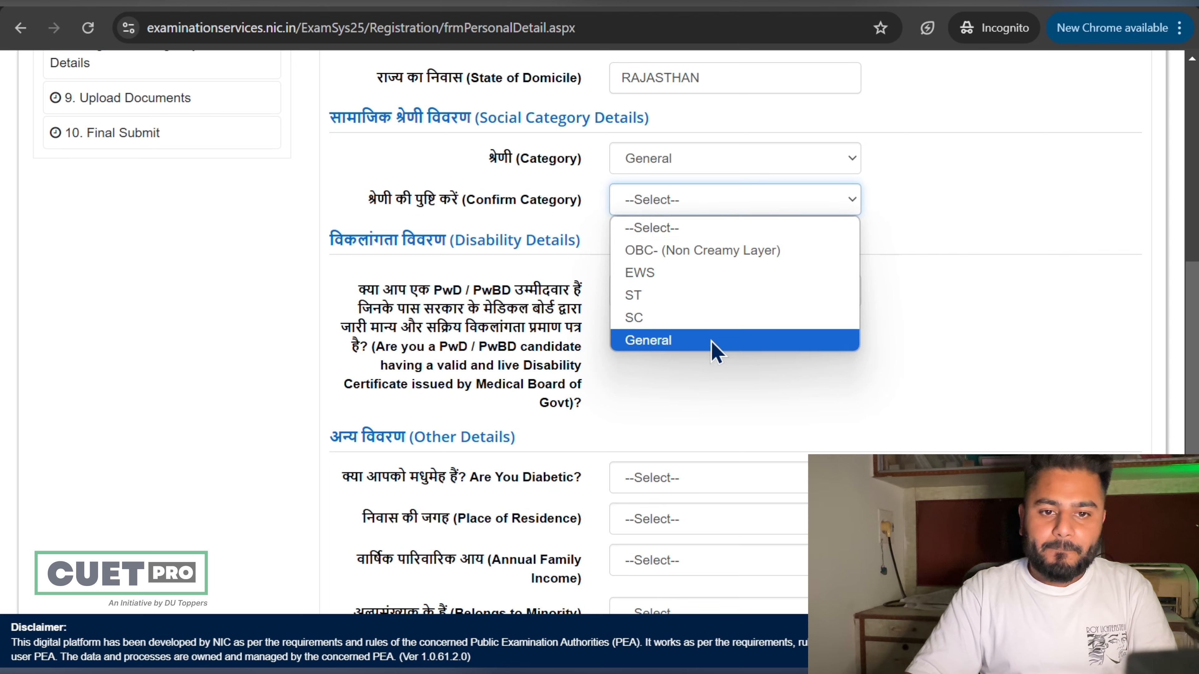
pyautogui.click(718, 340)
pyautogui.click(720, 291)
pyautogui.click(726, 341)
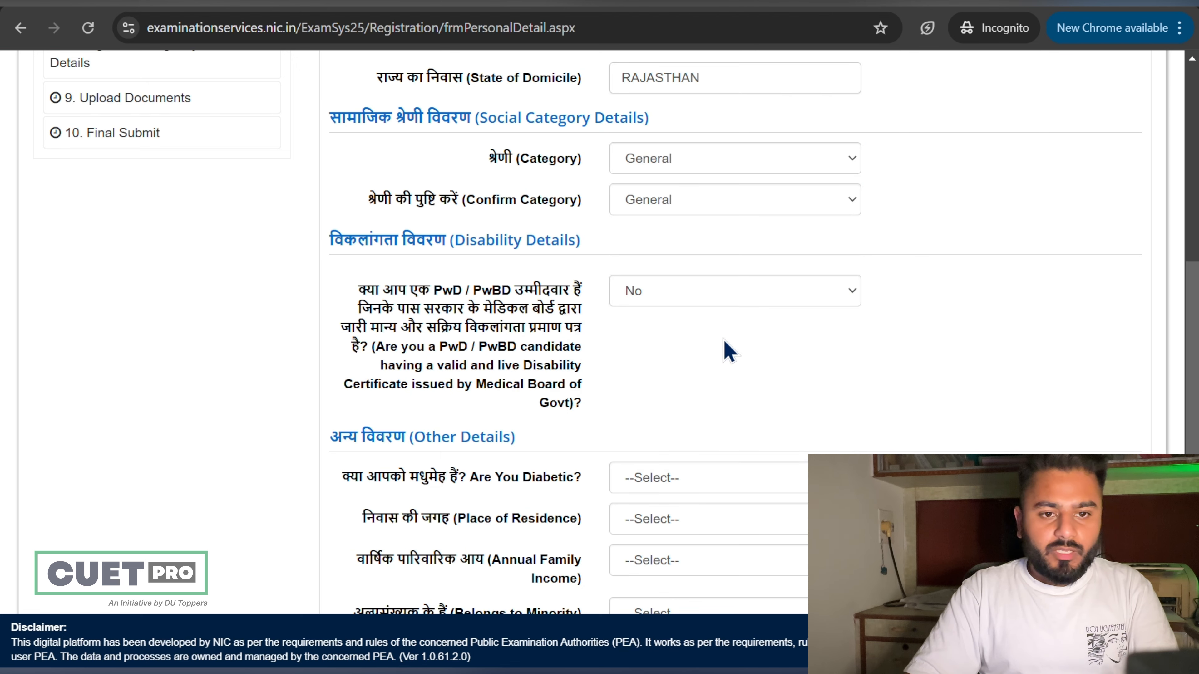
pyautogui.scroll(-4, 724, 345)
pyautogui.click(731, 272)
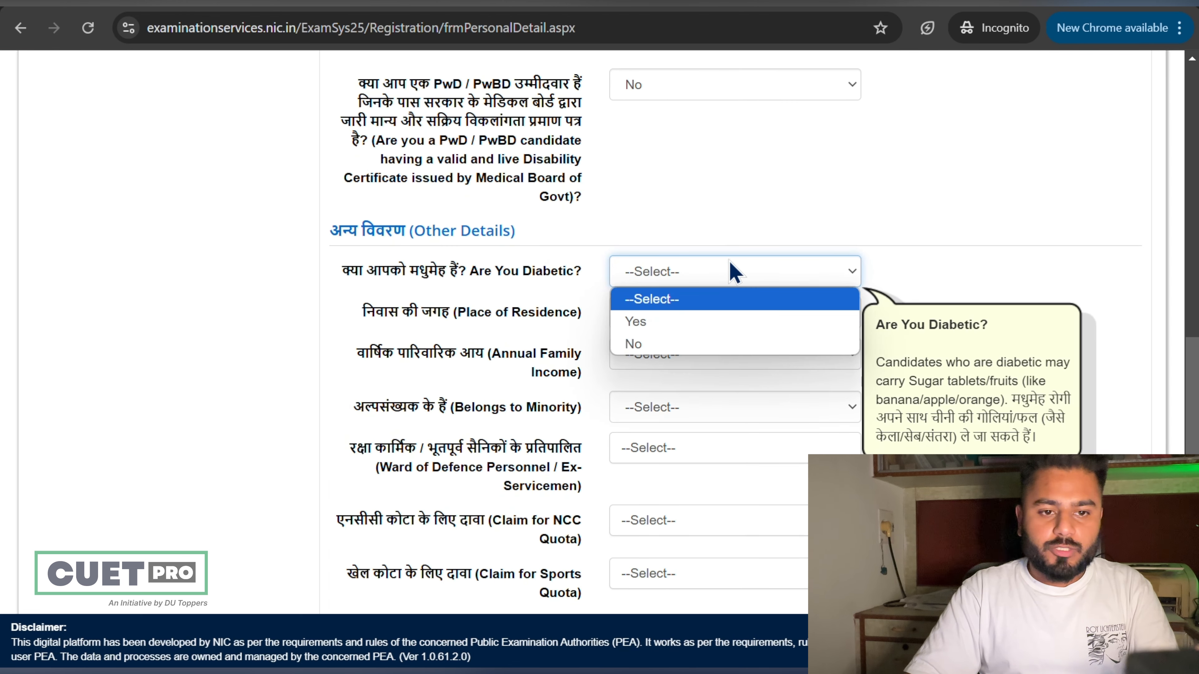
pyautogui.click(717, 344)
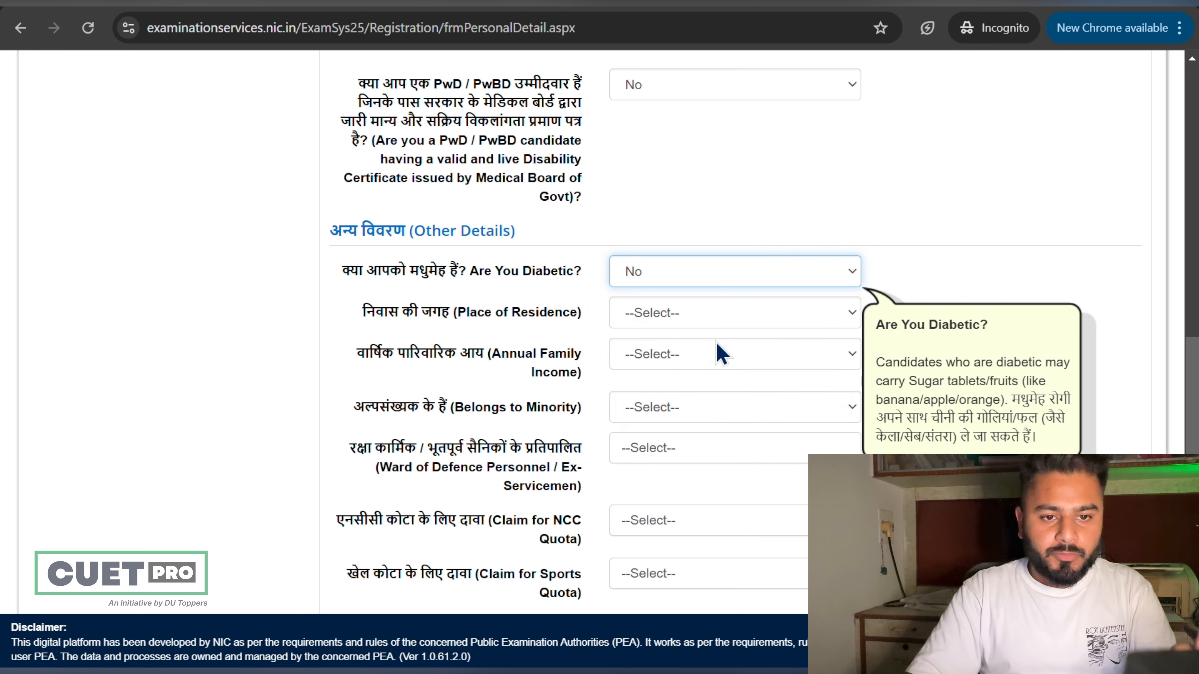
pyautogui.click(717, 313)
pyautogui.click(703, 366)
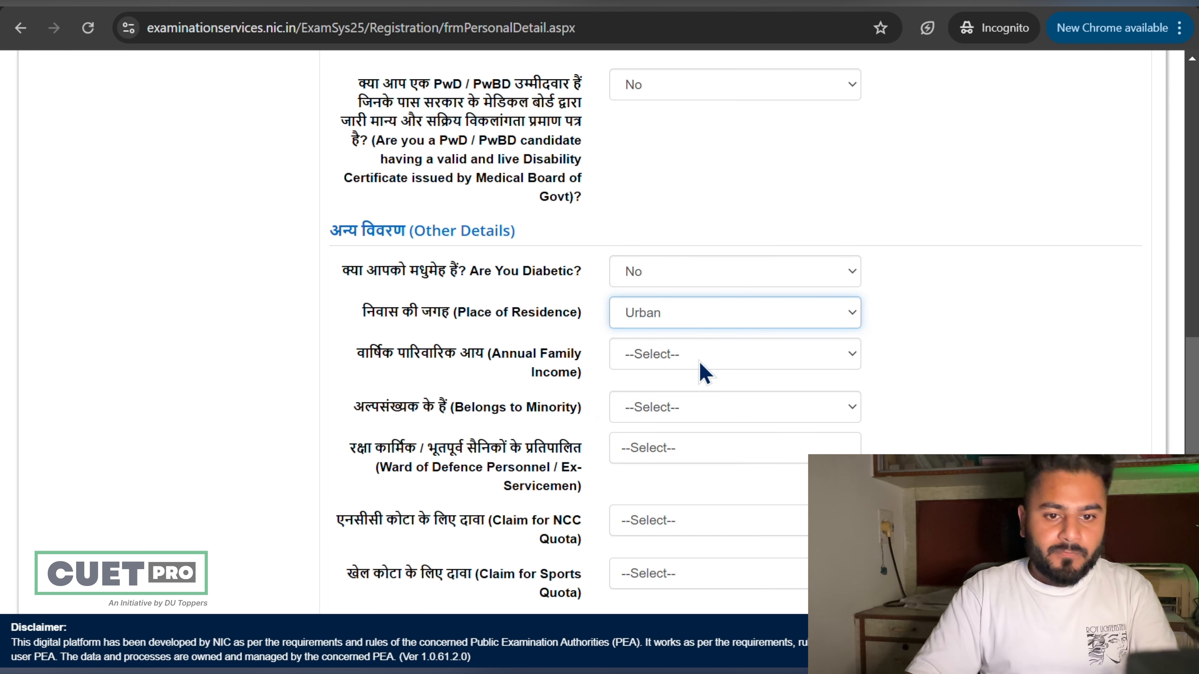
pyautogui.click(711, 354)
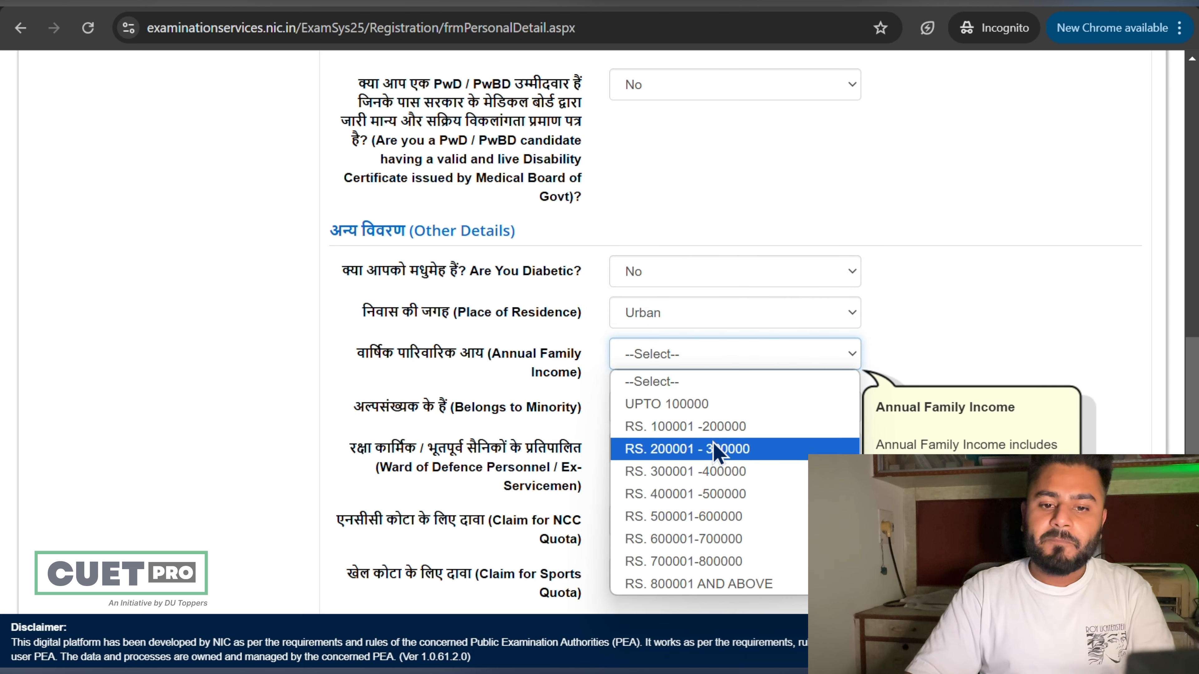
pyautogui.click(711, 471)
# Step: Answer No to the minority and Ward of Defence Personnel questions
pyautogui.scroll(-2, 710, 484)
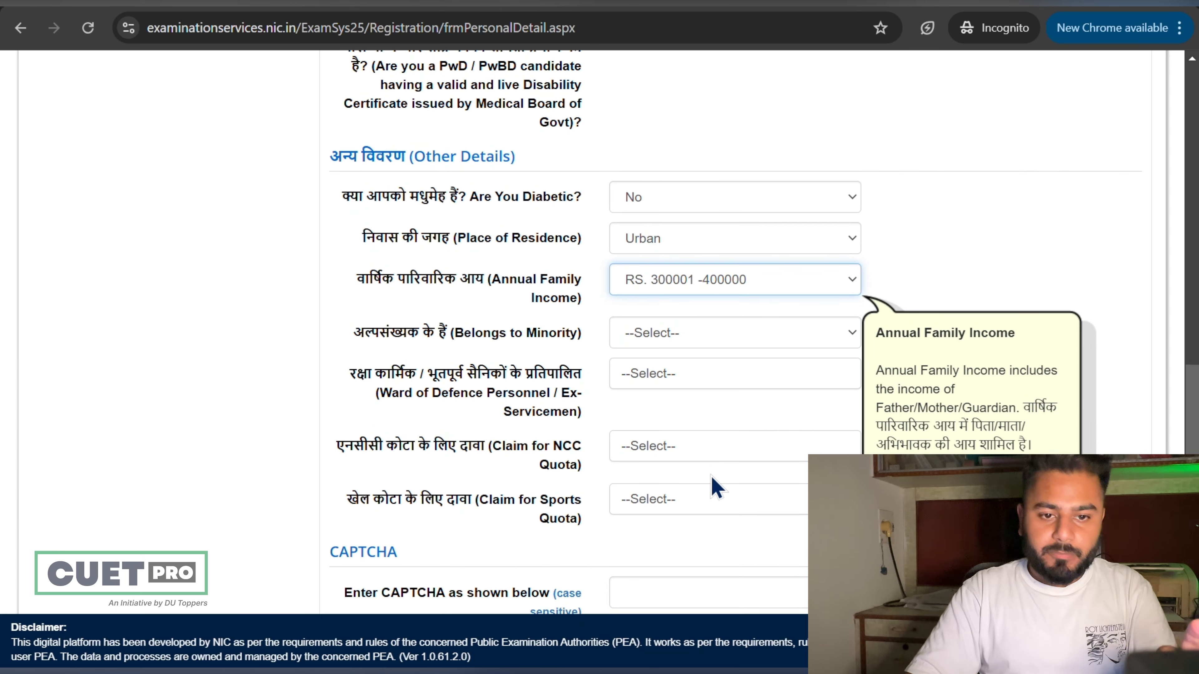
pyautogui.click(734, 345)
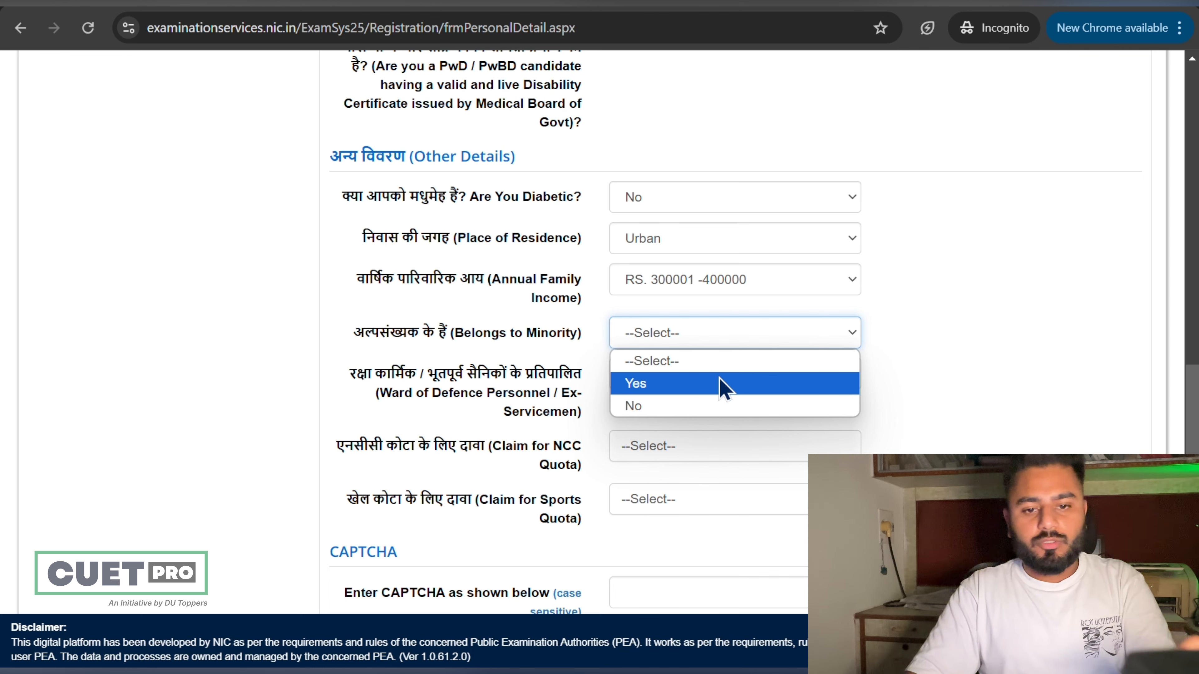
pyautogui.click(685, 405)
pyautogui.scroll(-1, 686, 415)
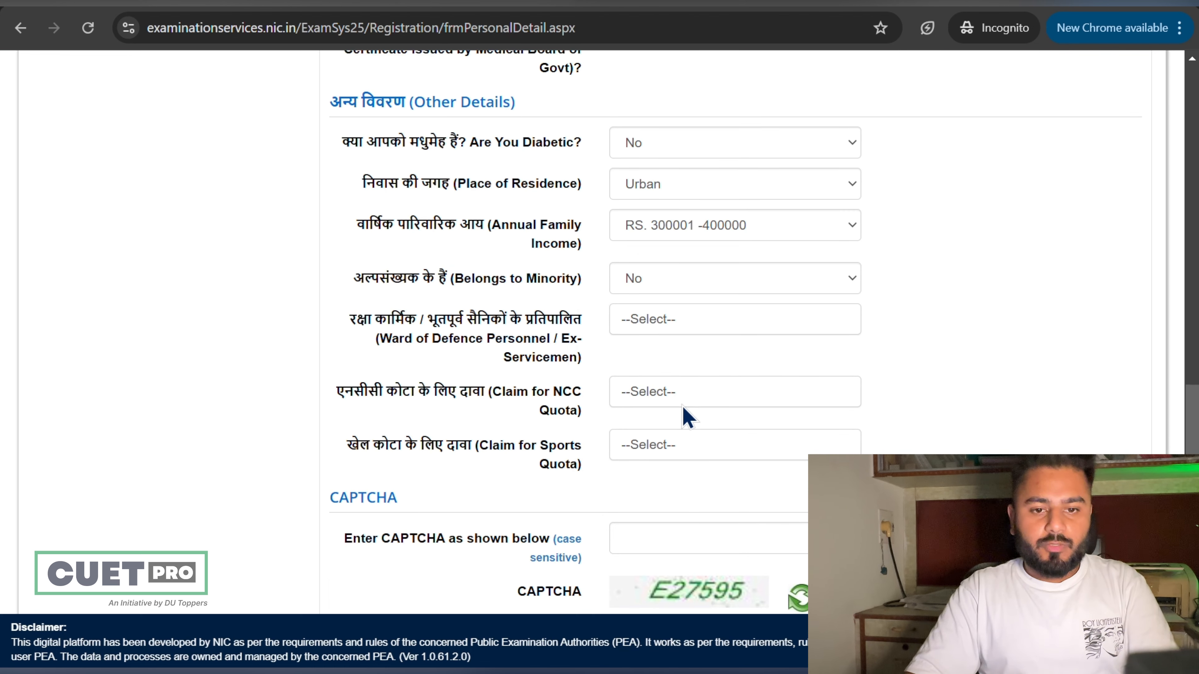
pyautogui.click(695, 329)
pyautogui.click(690, 426)
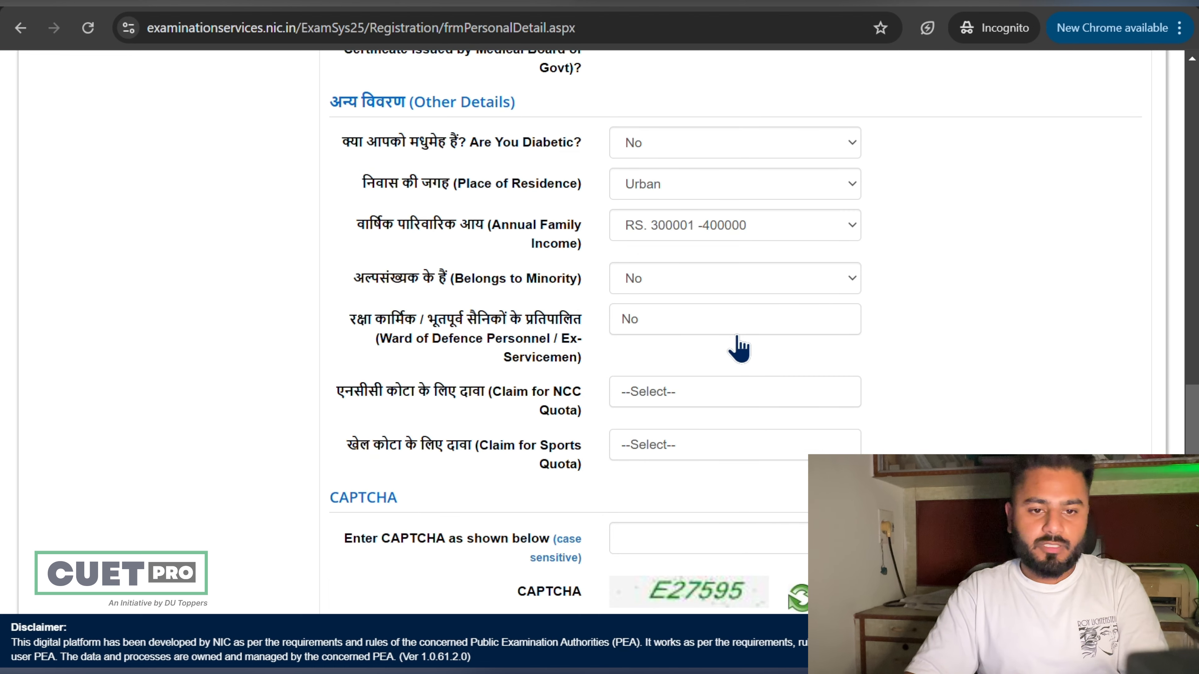
# Step: Answer No to the NCC quota and sports quota questions
pyautogui.scroll(-2, 738, 349)
pyautogui.click(739, 302)
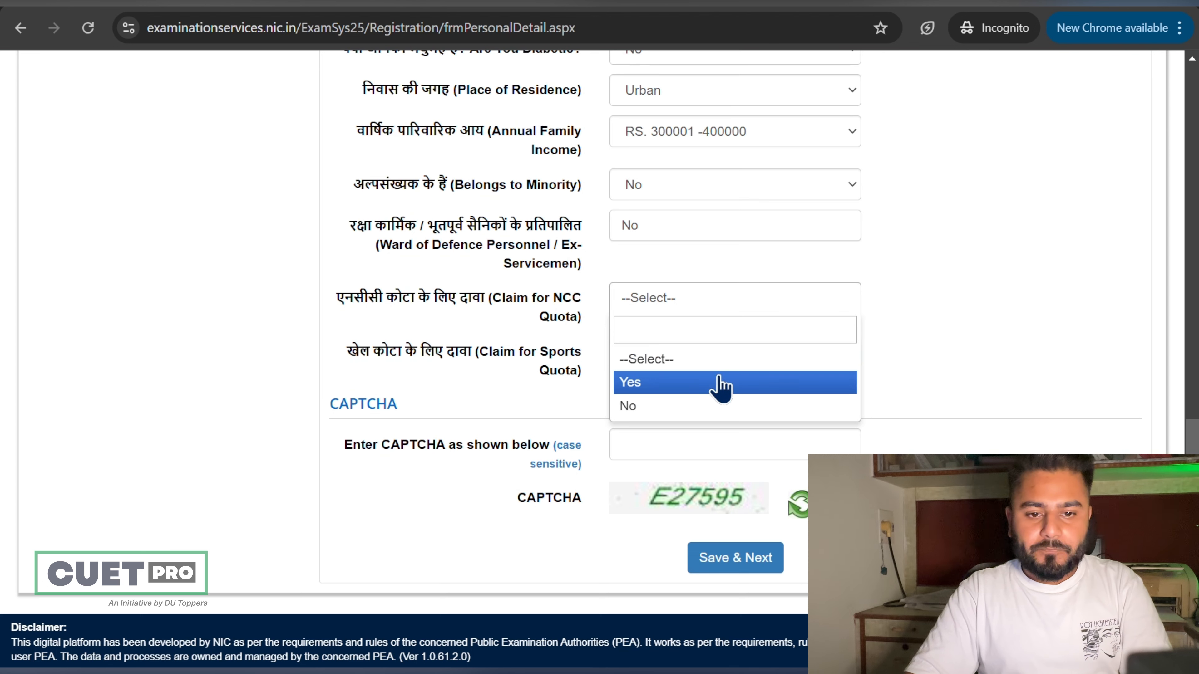
pyautogui.click(713, 407)
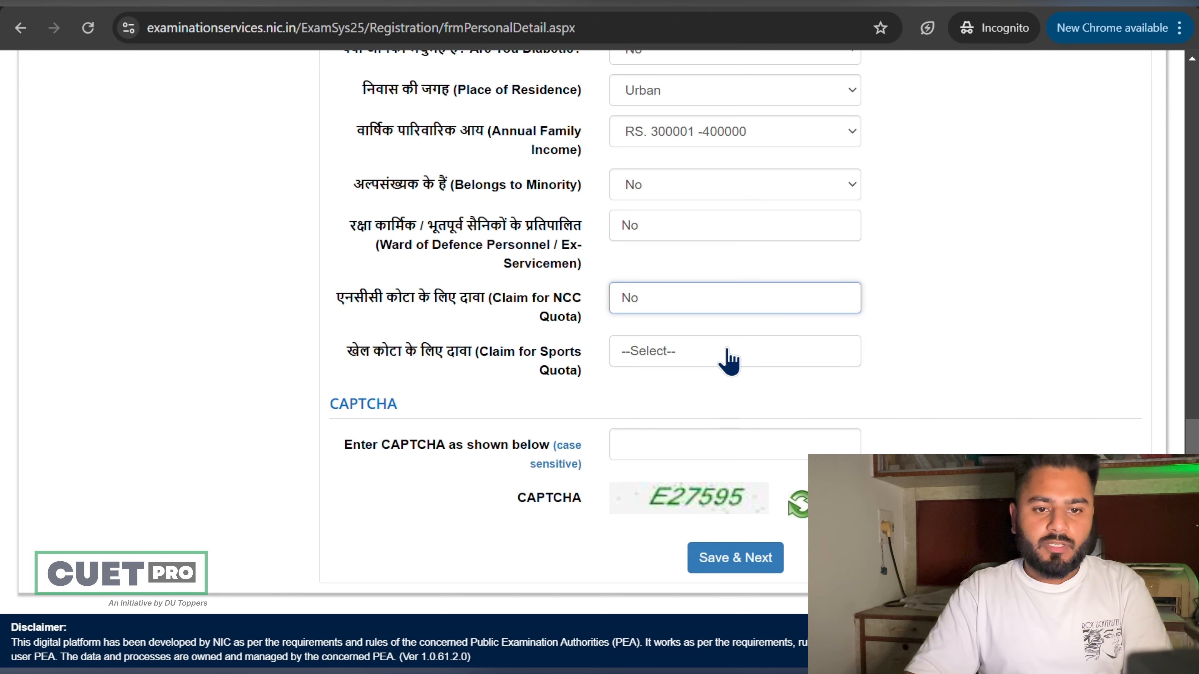
pyautogui.click(727, 352)
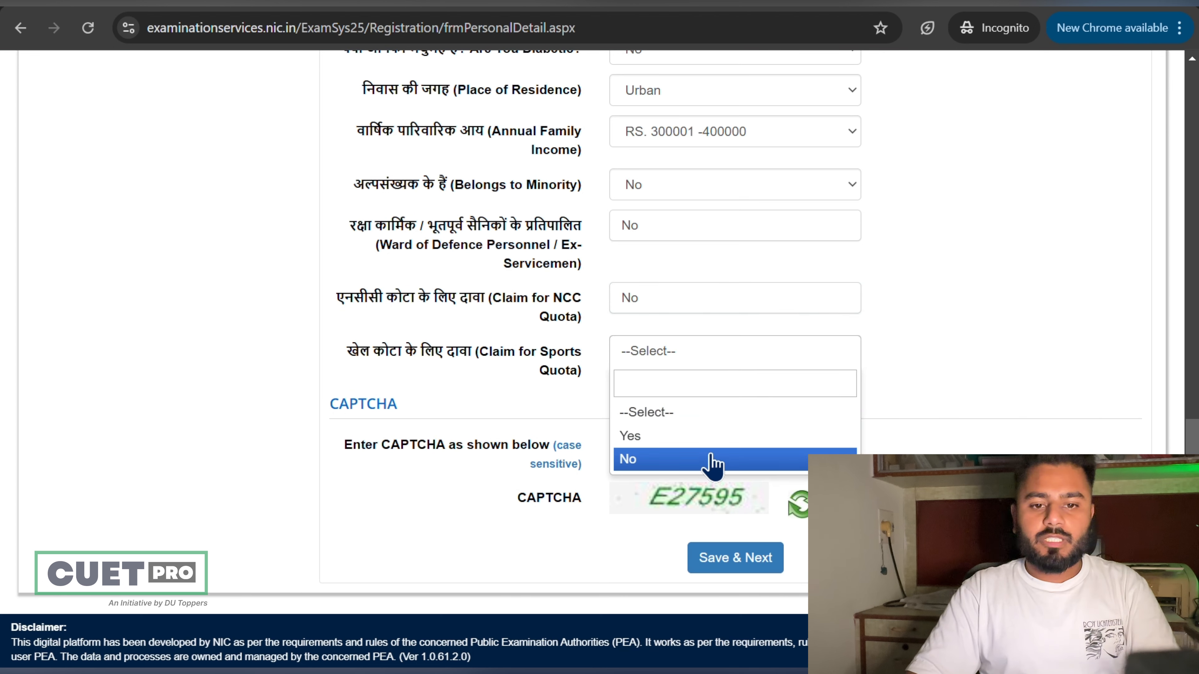
pyautogui.click(709, 459)
pyautogui.click(793, 303)
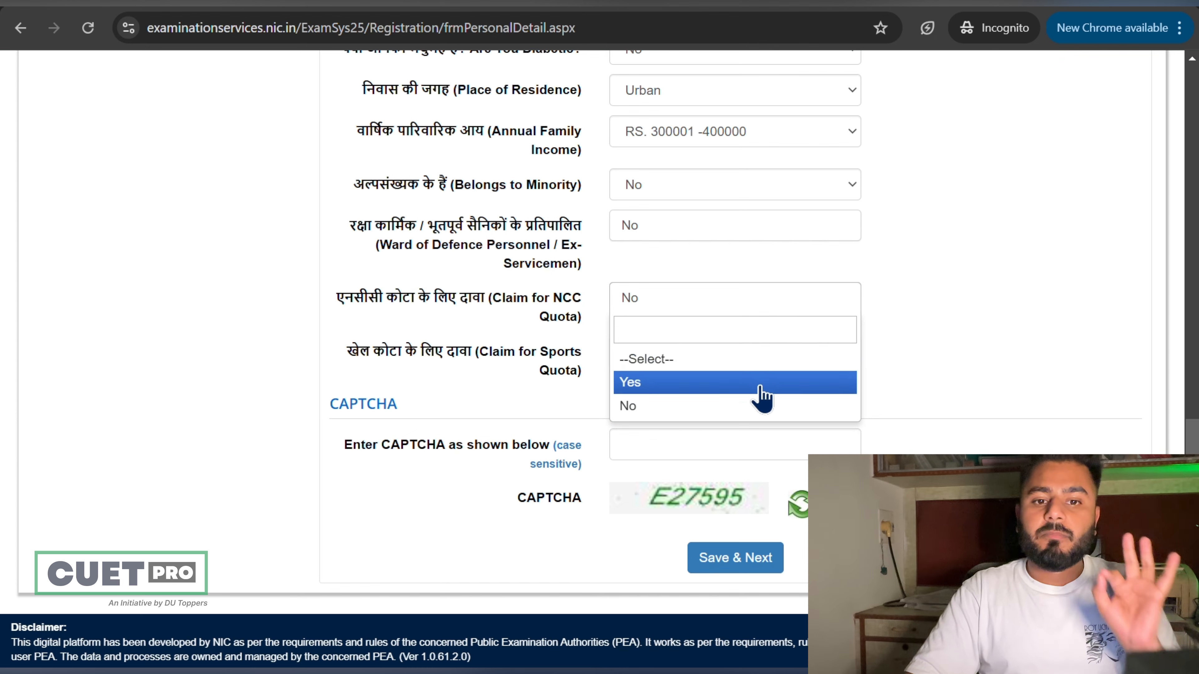
pyautogui.click(761, 384)
pyautogui.click(771, 309)
pyautogui.click(742, 406)
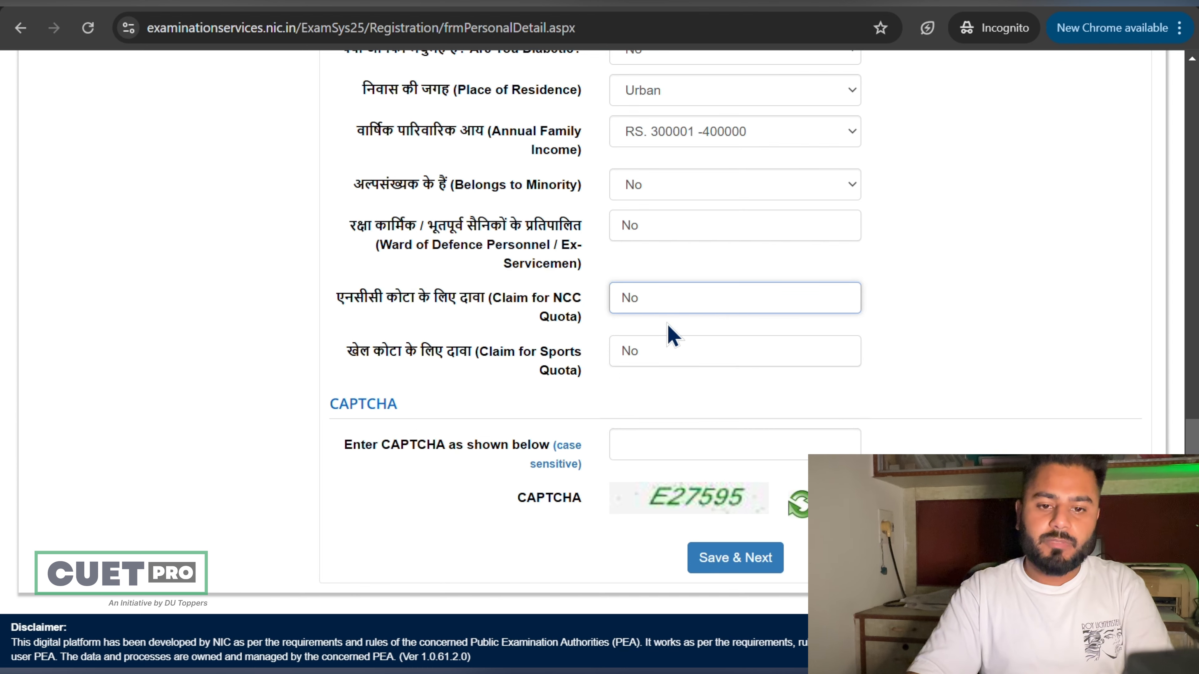
# Step: Enter the CAPTCHA and save the personal details with Save & Next, confirming Yes
pyautogui.scroll(-1, 672, 336)
pyautogui.click(671, 419)
pyautogui.write('E2')
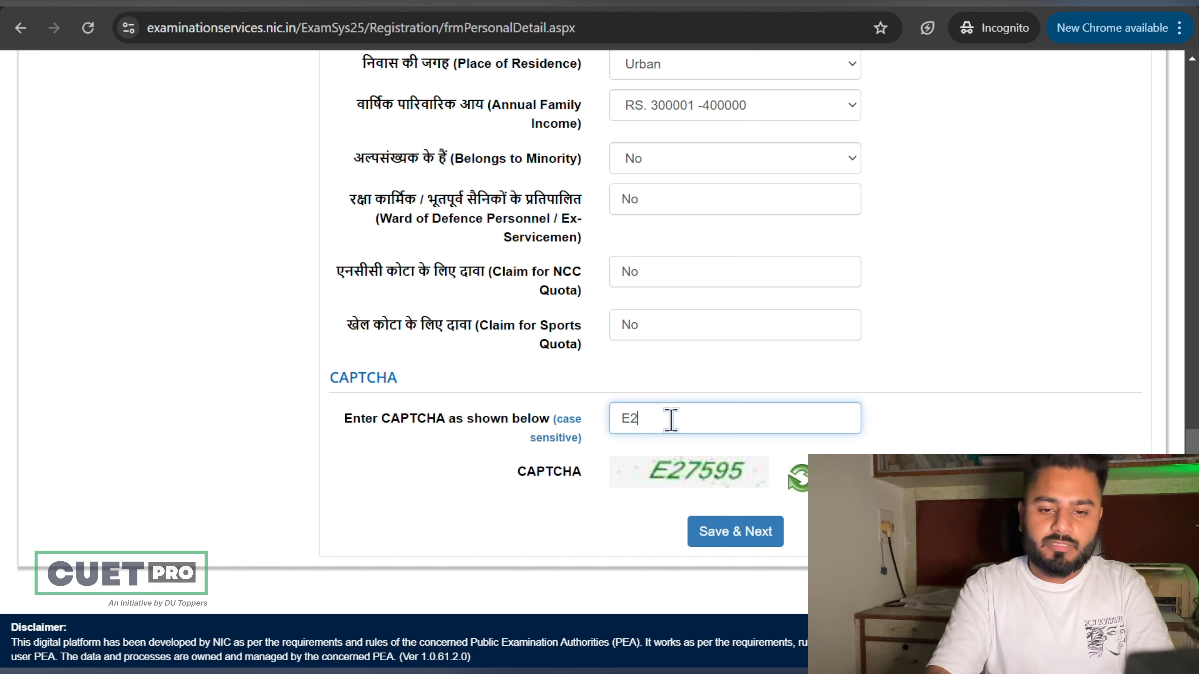
pyautogui.write('7596')
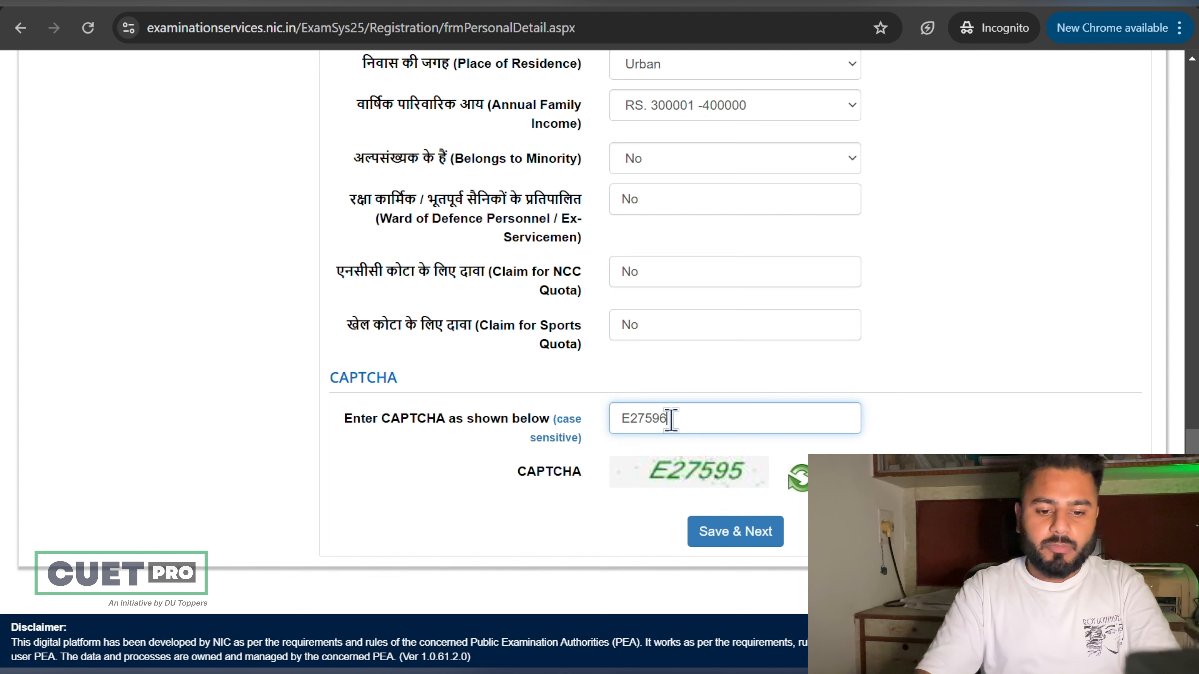
pyautogui.press('BackSpace')
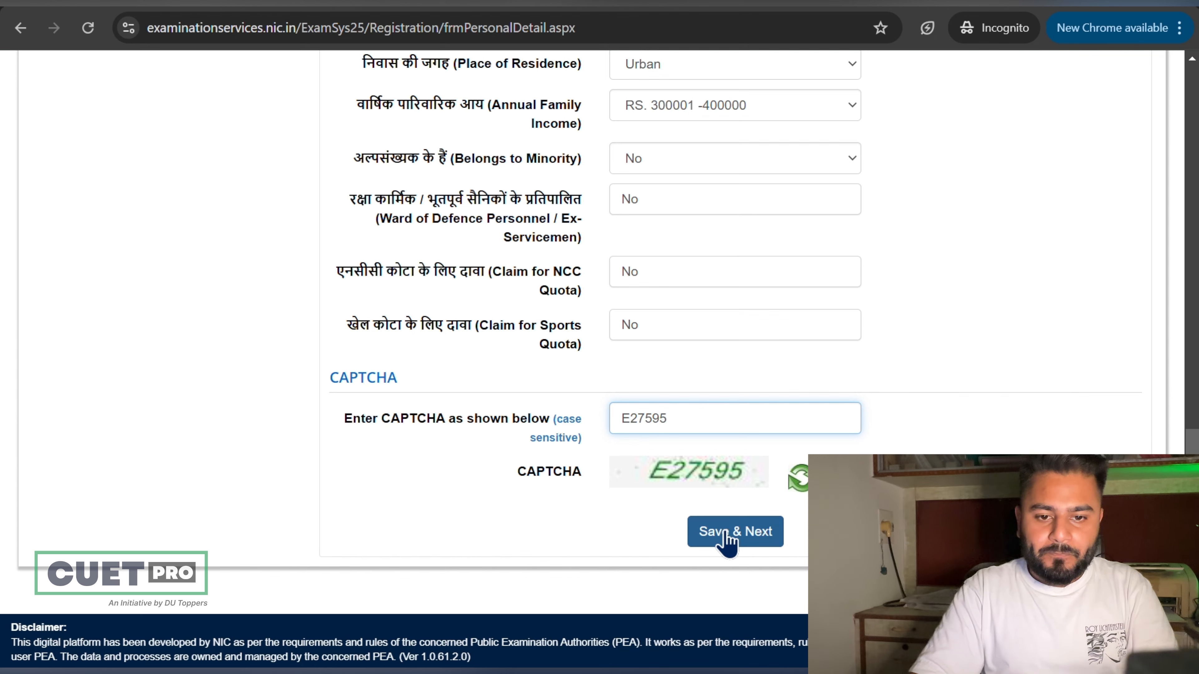
pyautogui.click(729, 538)
pyautogui.click(564, 398)
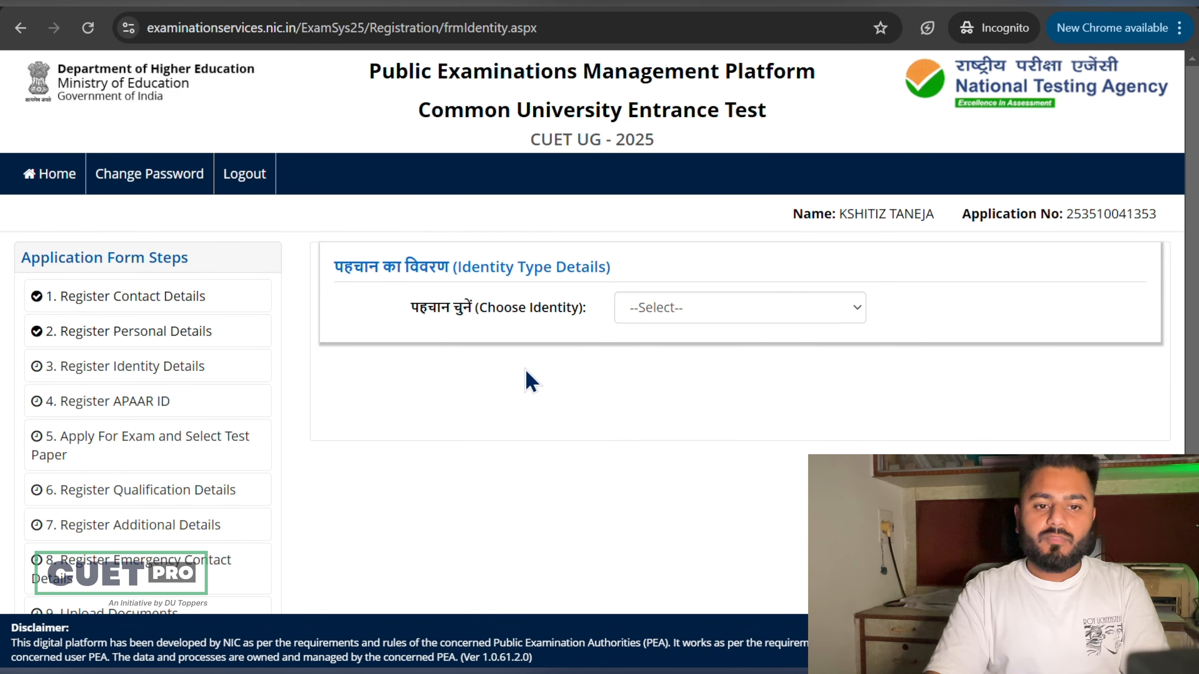
# Step: Choose Aadhaar as the identity type
pyautogui.click(671, 308)
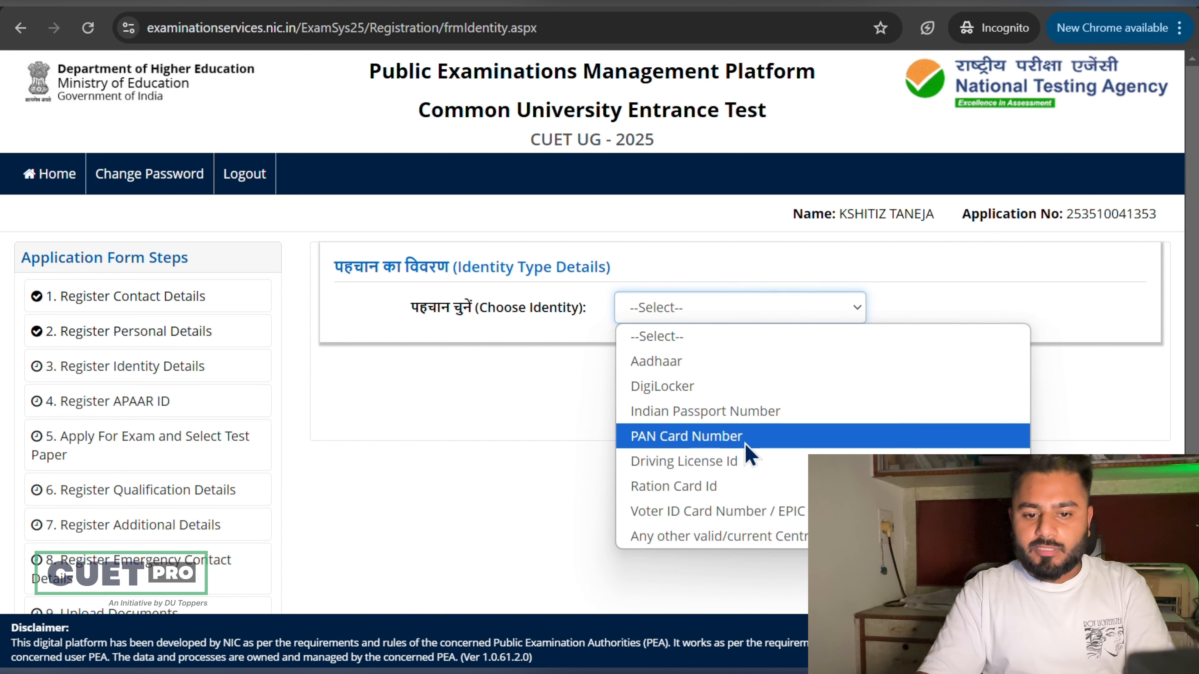
pyautogui.click(773, 366)
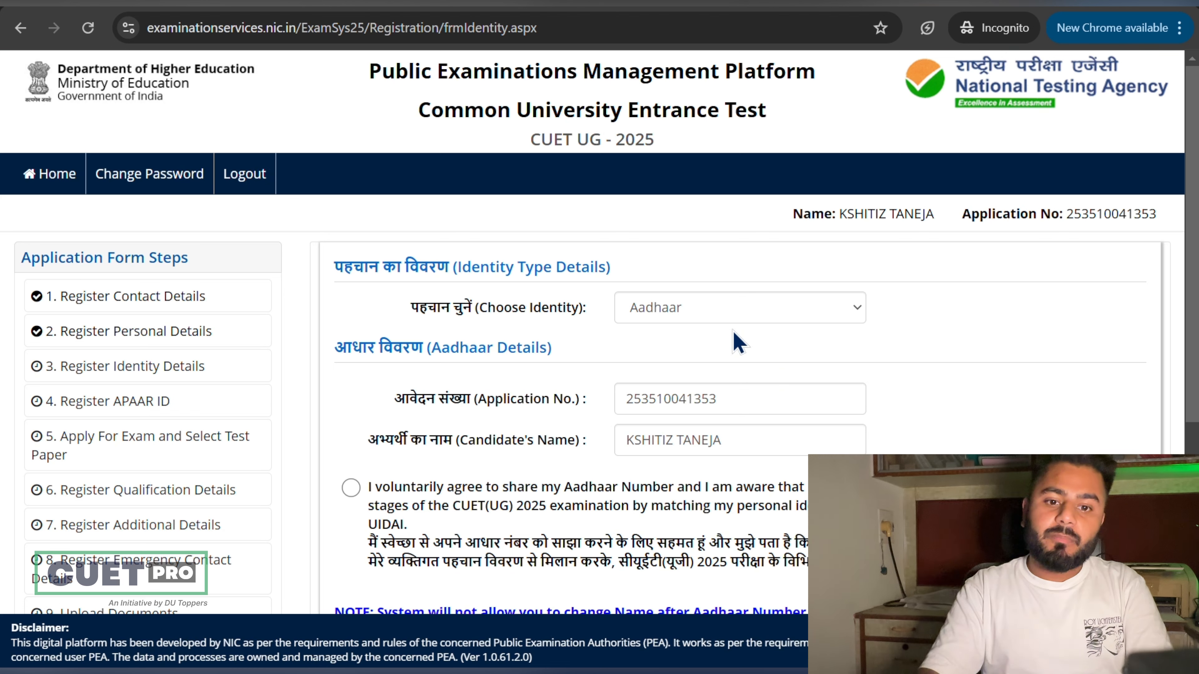
pyautogui.doubleClick(619, 400)
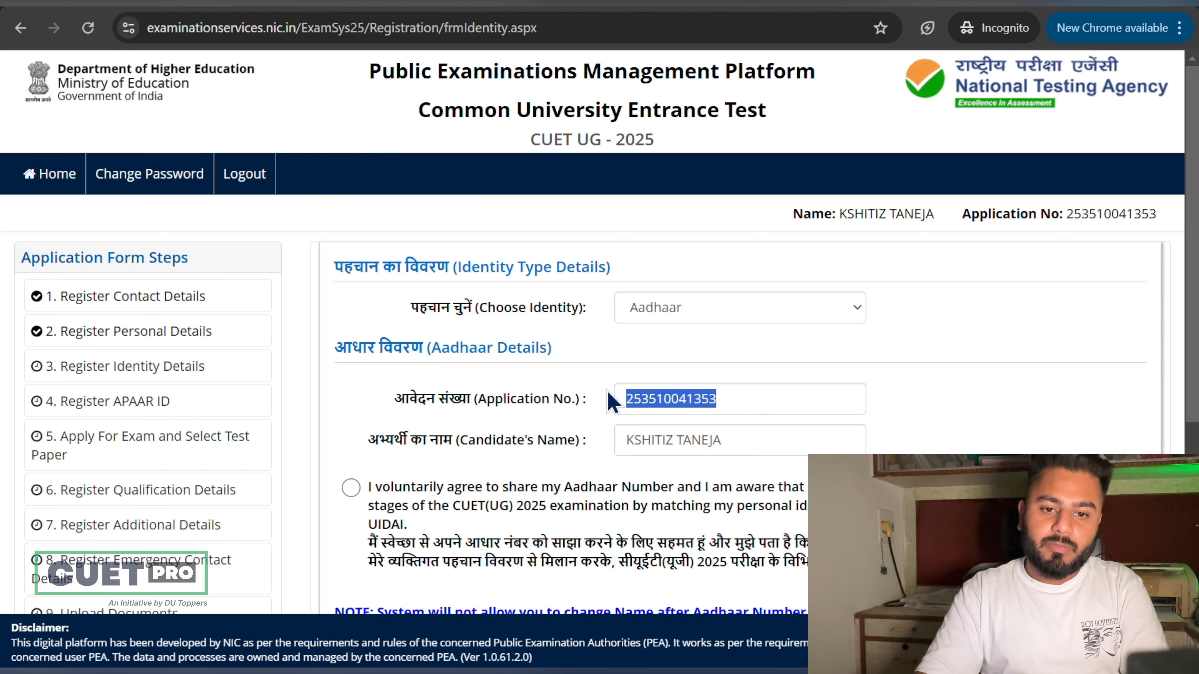
pyautogui.click(739, 399)
pyautogui.scroll(-2, 738, 399)
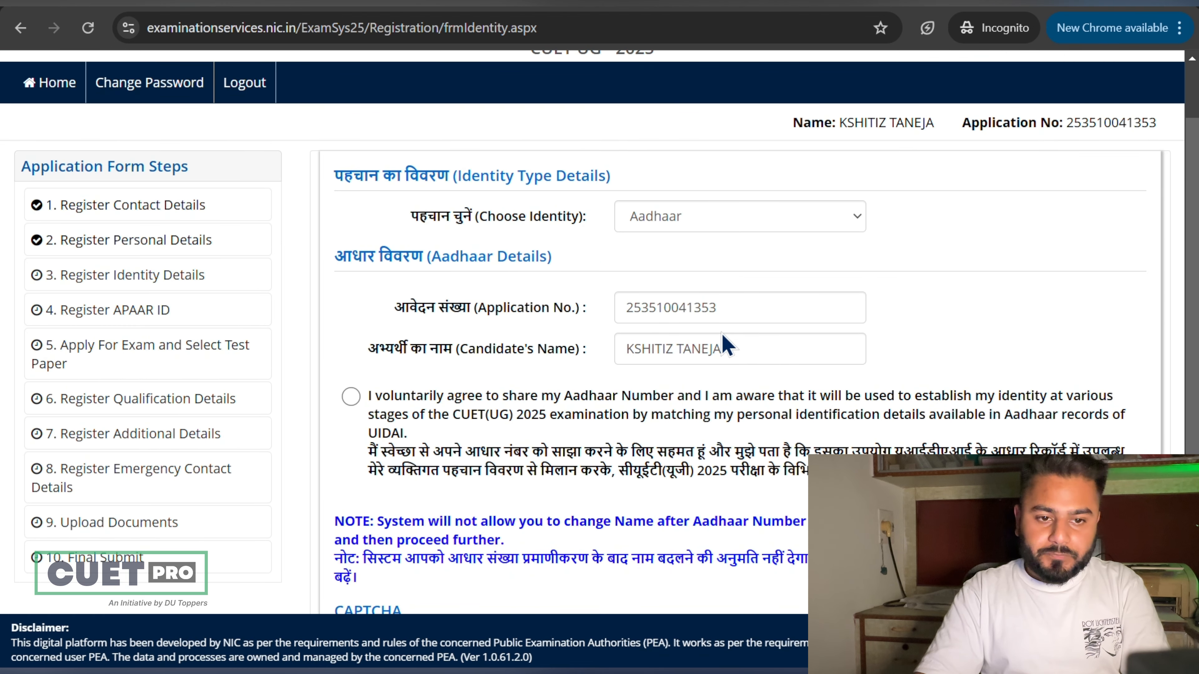
pyautogui.scroll(-2, 727, 344)
# Step: Agree to share Aadhaar and enter the confirming Aadhaar number
pyautogui.click(350, 299)
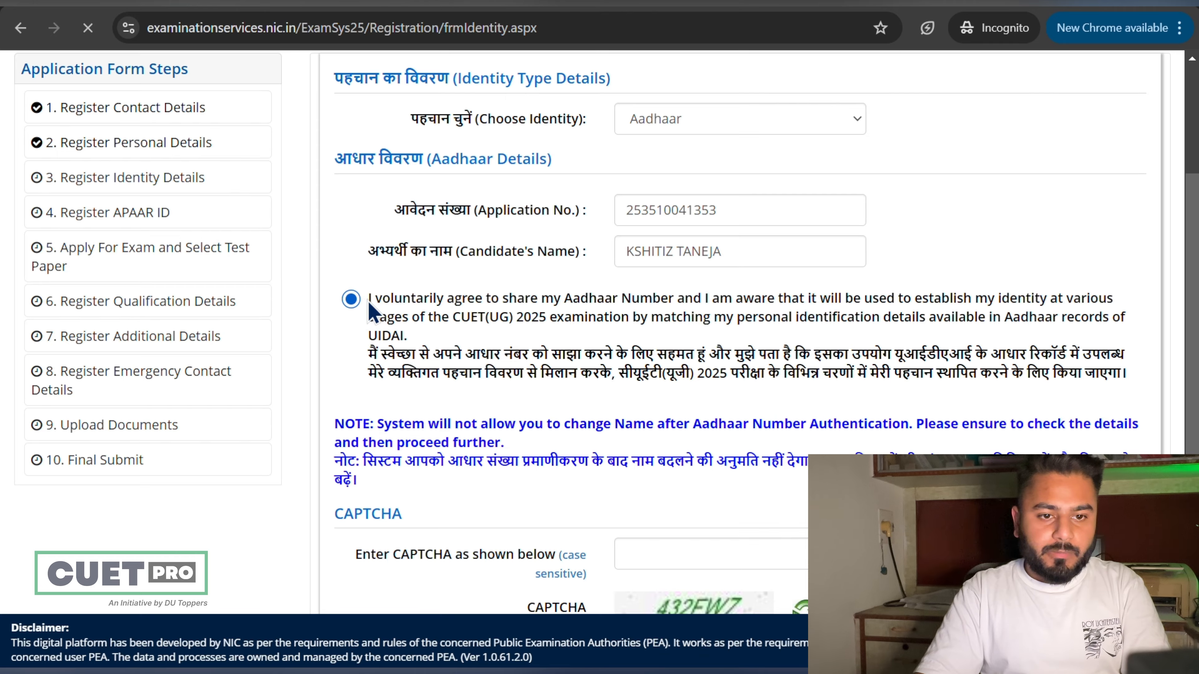
pyautogui.scroll(-5, 677, 256)
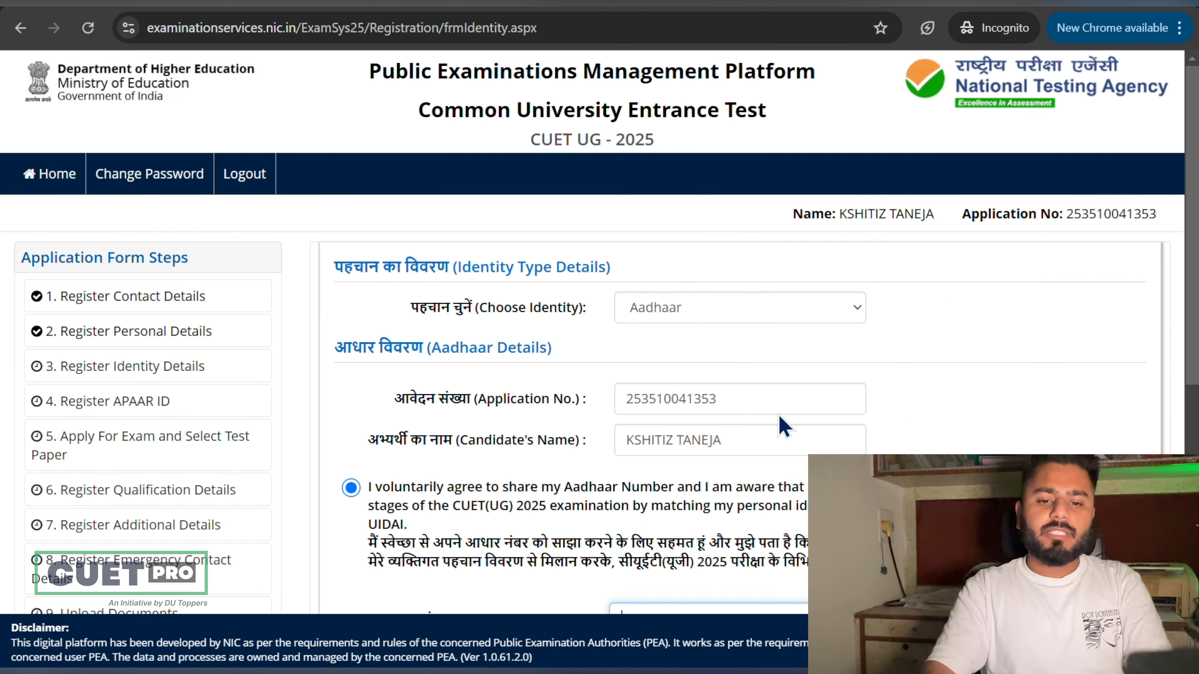
pyautogui.scroll(-4, 755, 424)
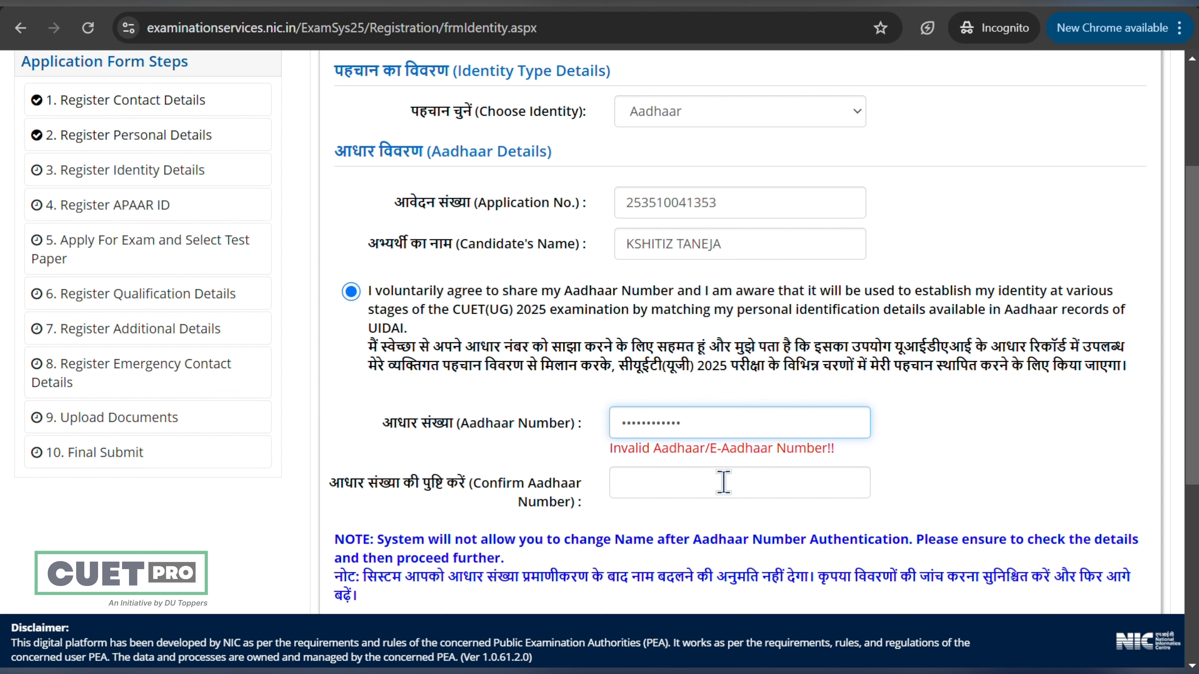
pyautogui.click(729, 491)
pyautogui.write('••••••••')
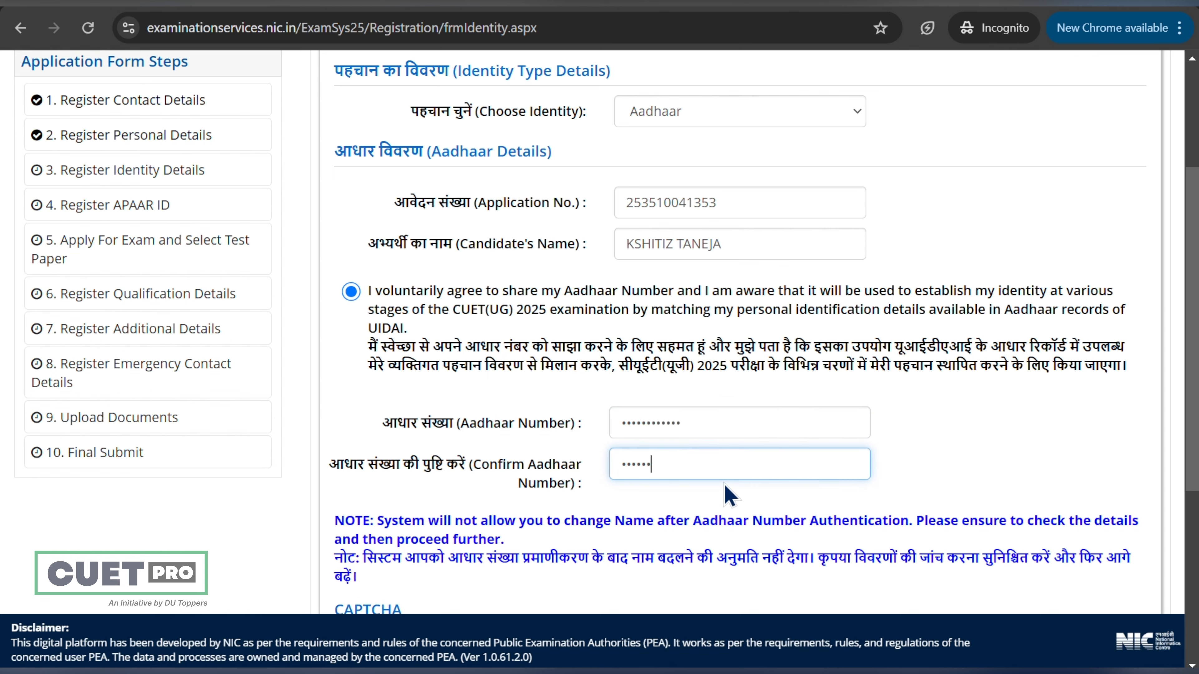
pyautogui.write('000')
# Step: Submit the Aadhaar identity details and confirm with OK
pyautogui.scroll(-5, 724, 485)
pyautogui.click(736, 498)
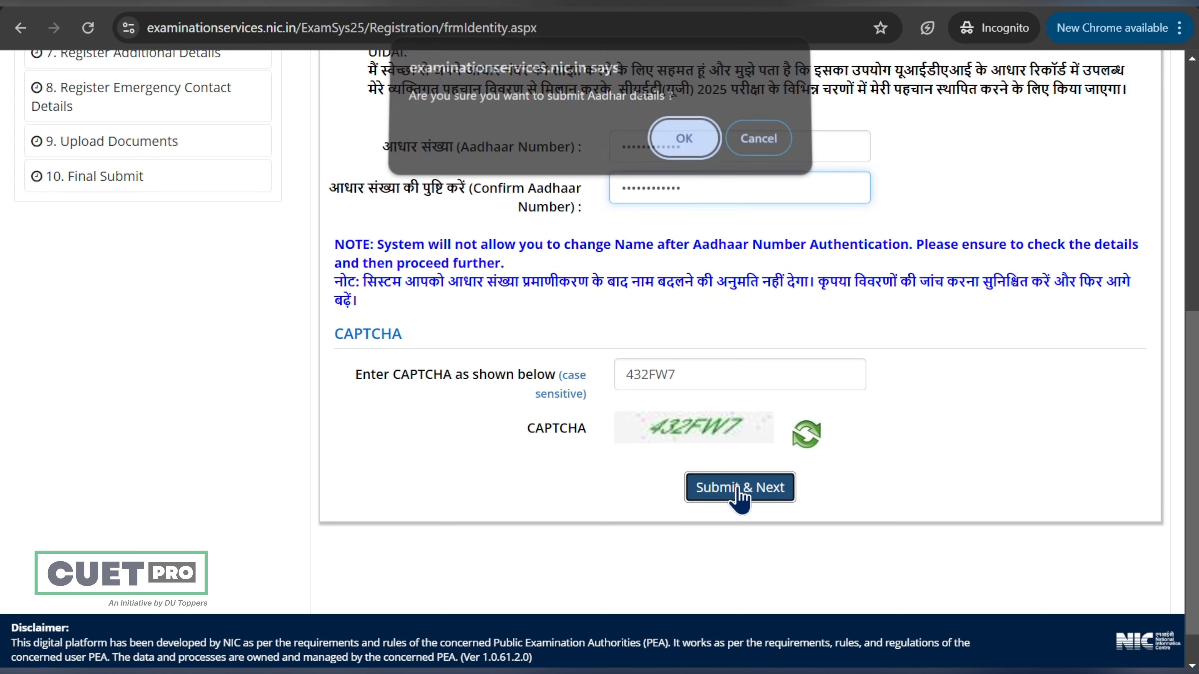
pyautogui.click(686, 142)
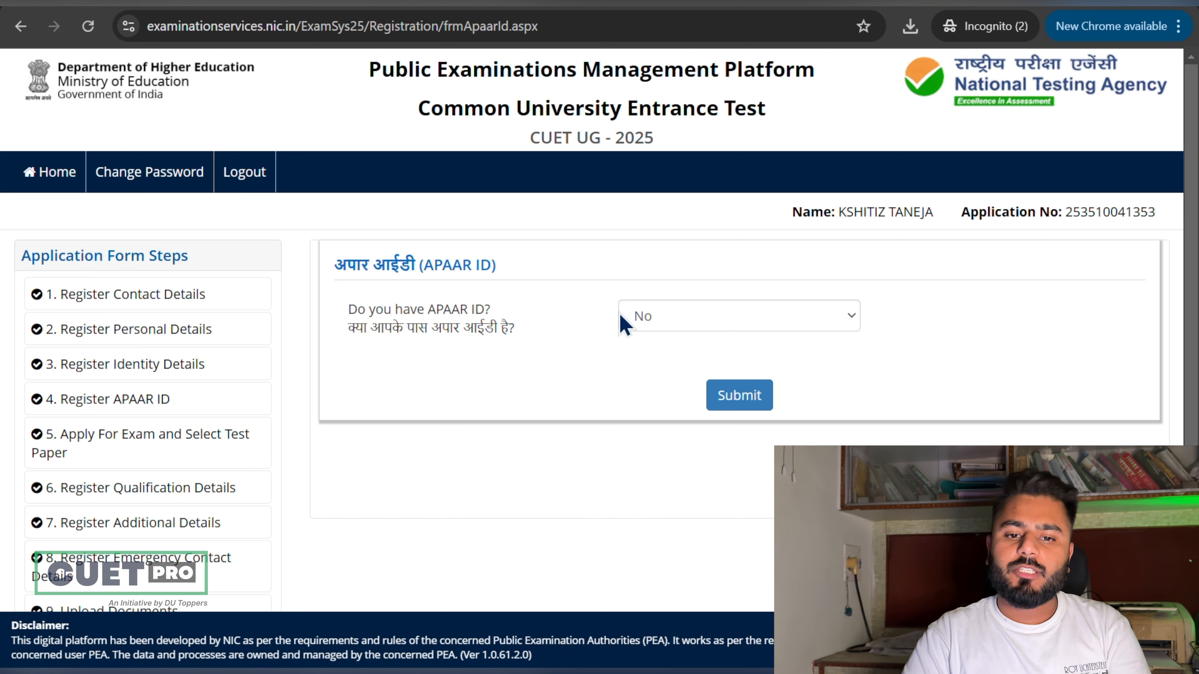
# Step: Answer No to 'Do you have APAAR ID?', submit, and confirm with OK
pyautogui.click(625, 324)
pyautogui.click(683, 392)
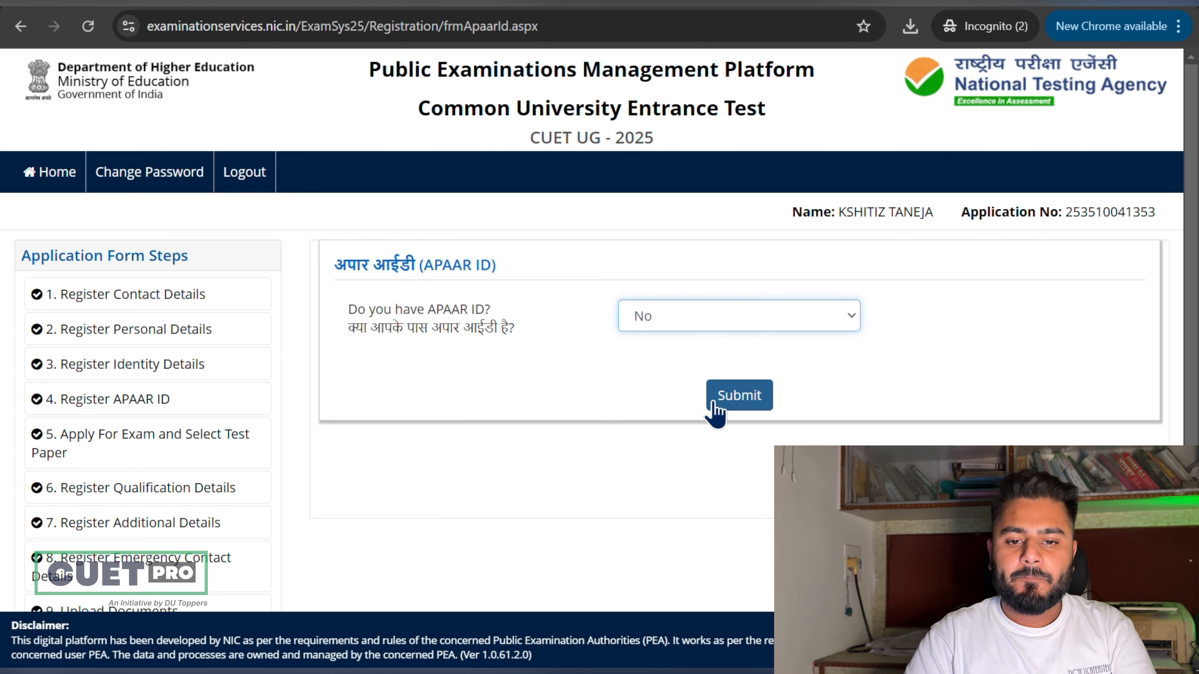
pyautogui.click(713, 402)
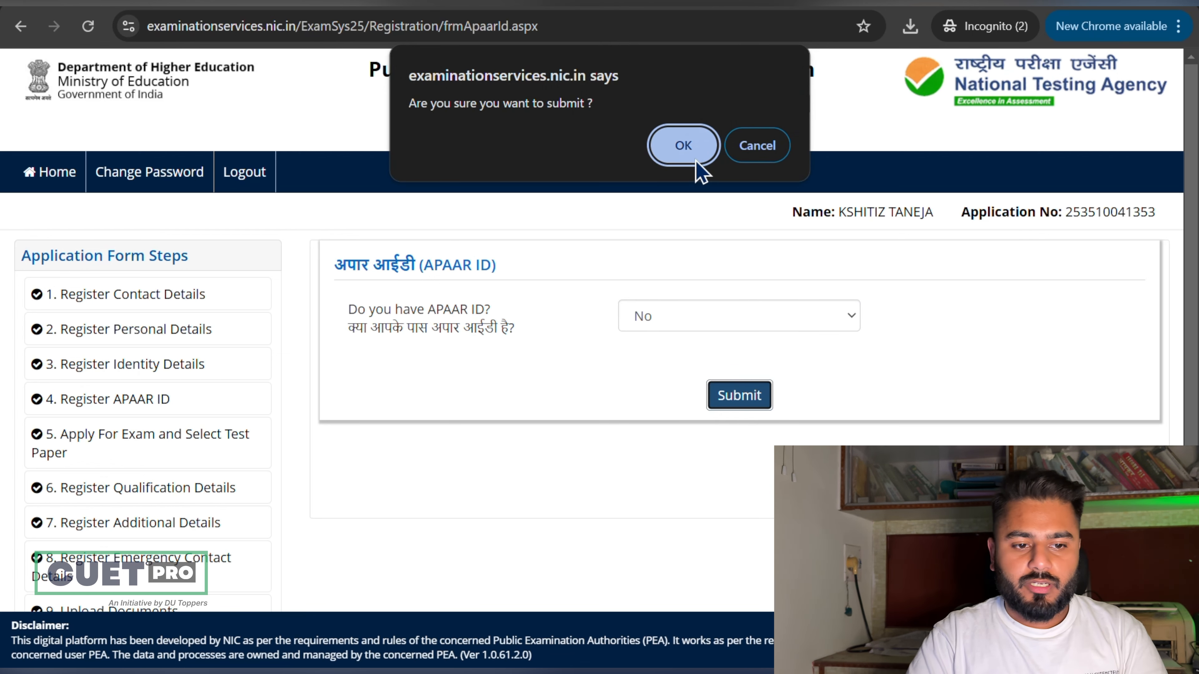
pyautogui.click(695, 162)
pyautogui.scroll(-4, 613, 331)
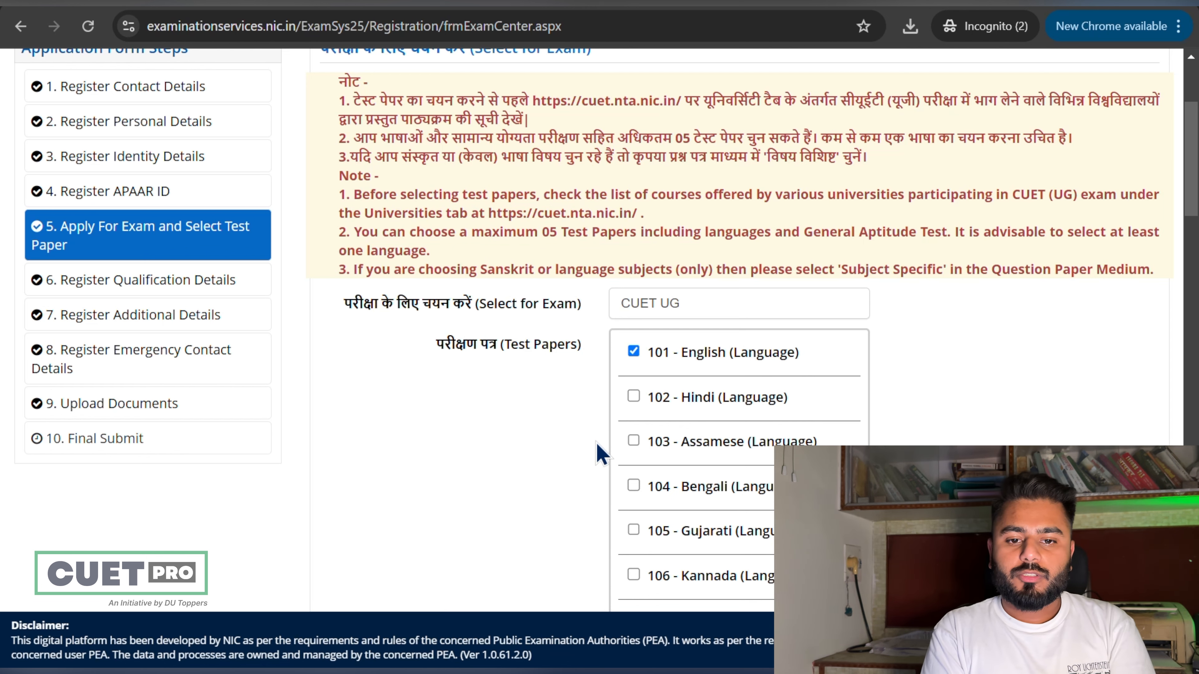
pyautogui.scroll(1, 596, 443)
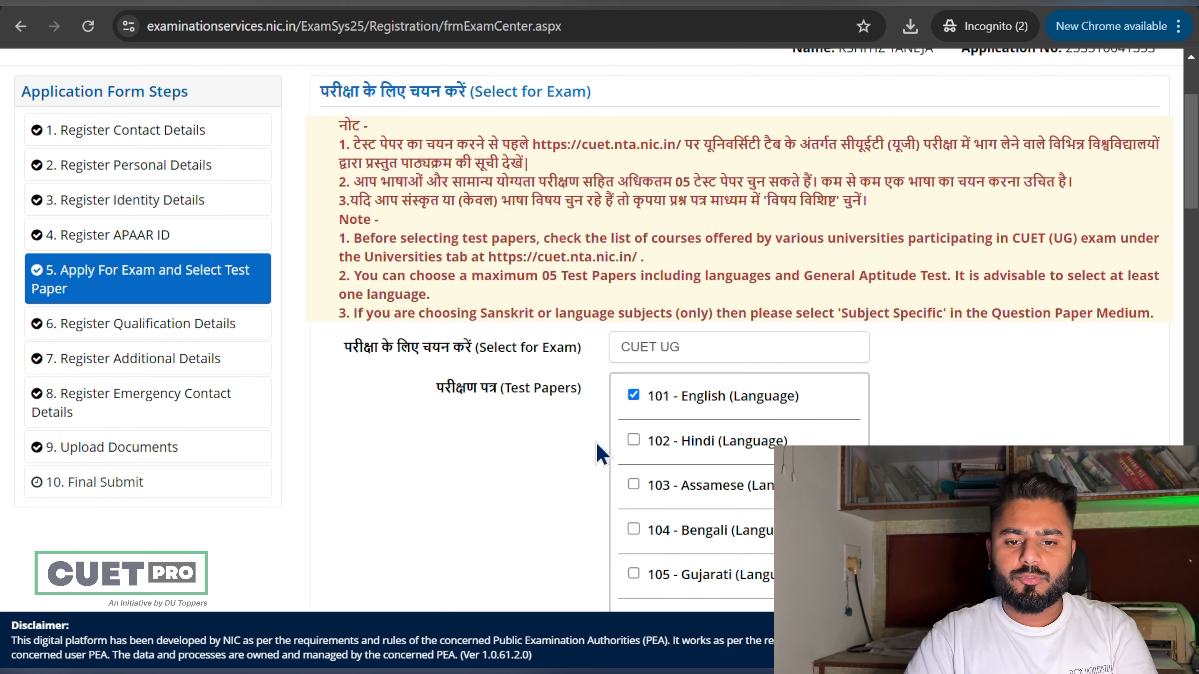
pyautogui.scroll(1, 597, 443)
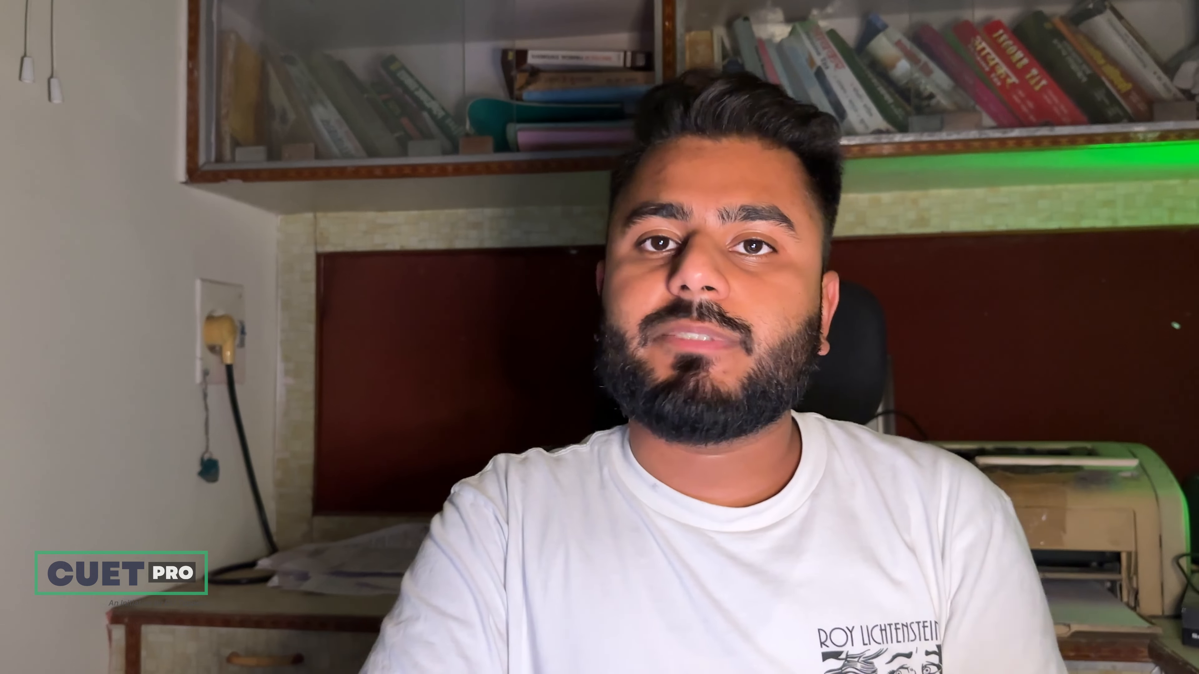
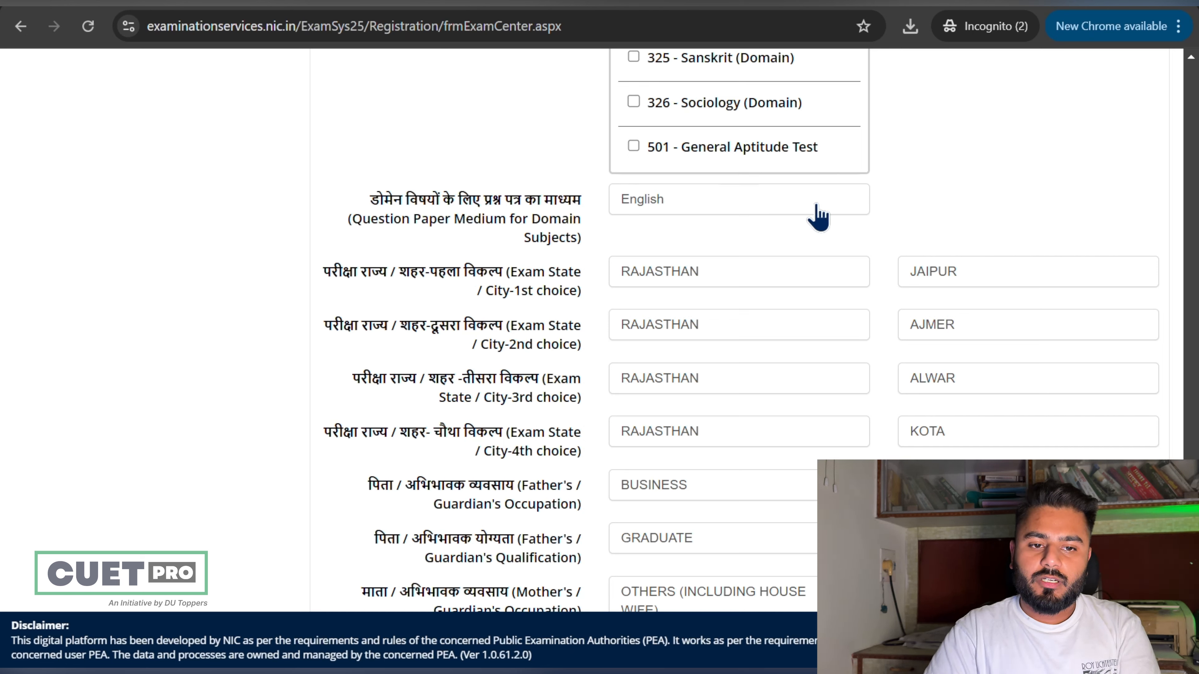
# Step: Choose English as the question paper medium for the domain-subject papers
pyautogui.click(749, 197)
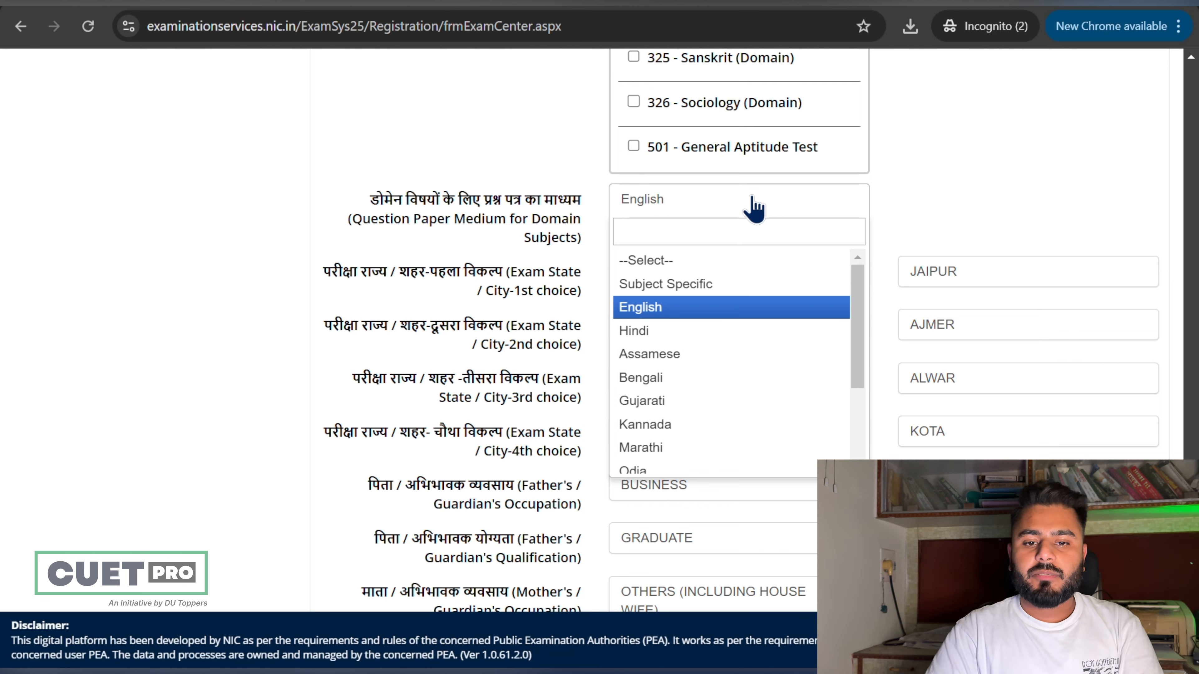
pyautogui.click(745, 311)
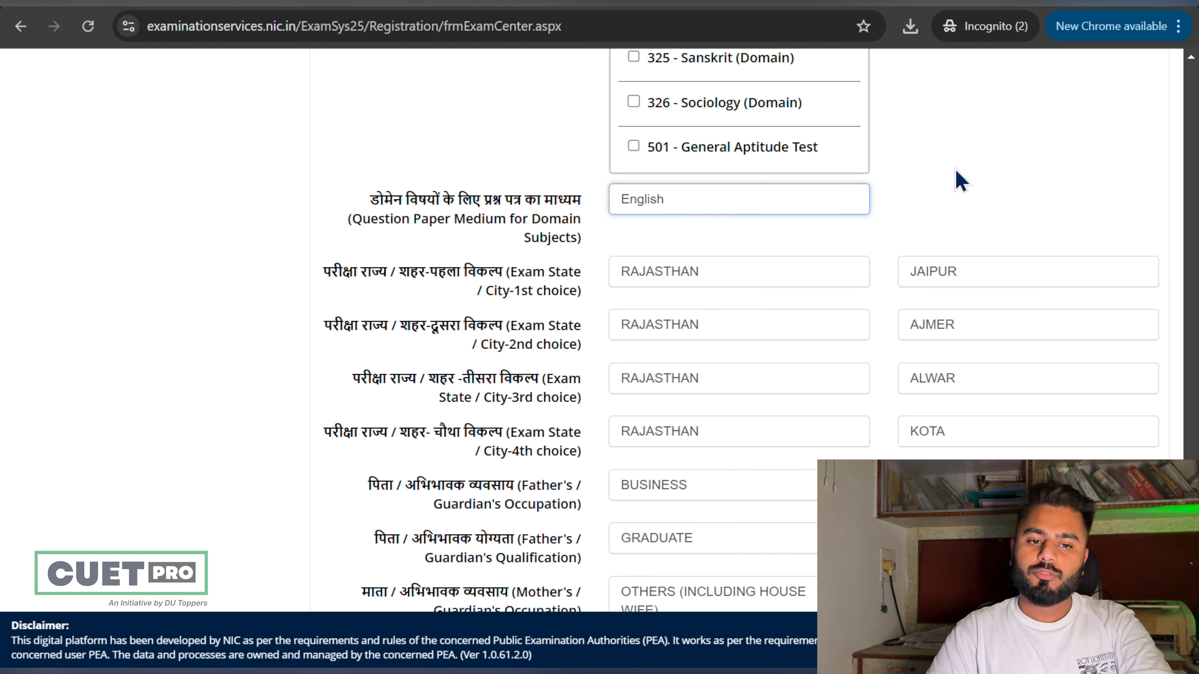
pyautogui.click(895, 234)
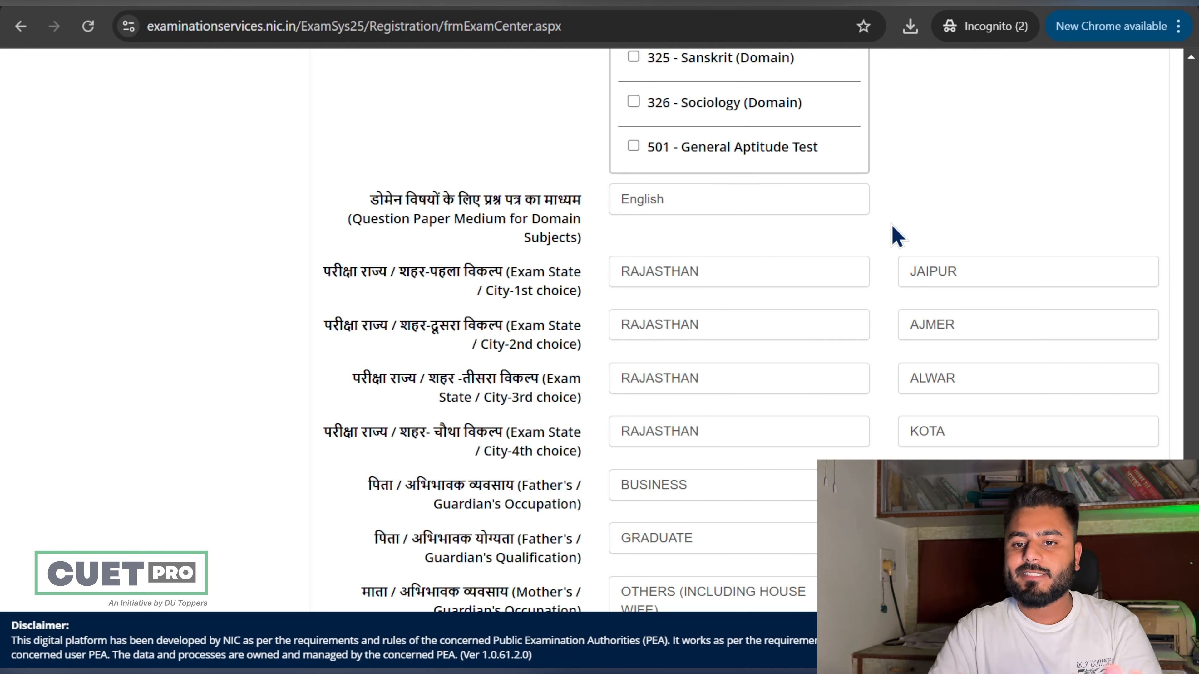
# Step: Review parent details, keeping the mother's occupation OTHERS and qualification GRADUATE
pyautogui.scroll(3, 962, 230)
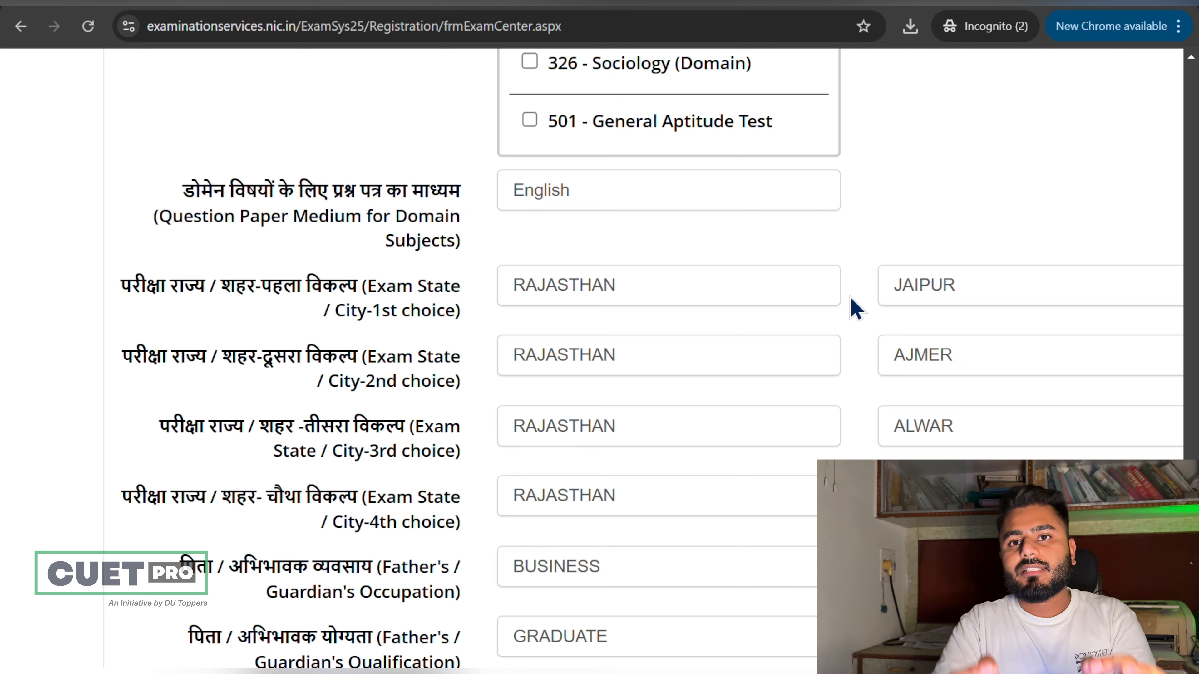
pyautogui.hotkey('ctrl', '-')
pyautogui.hotkey('ctrl', '-')
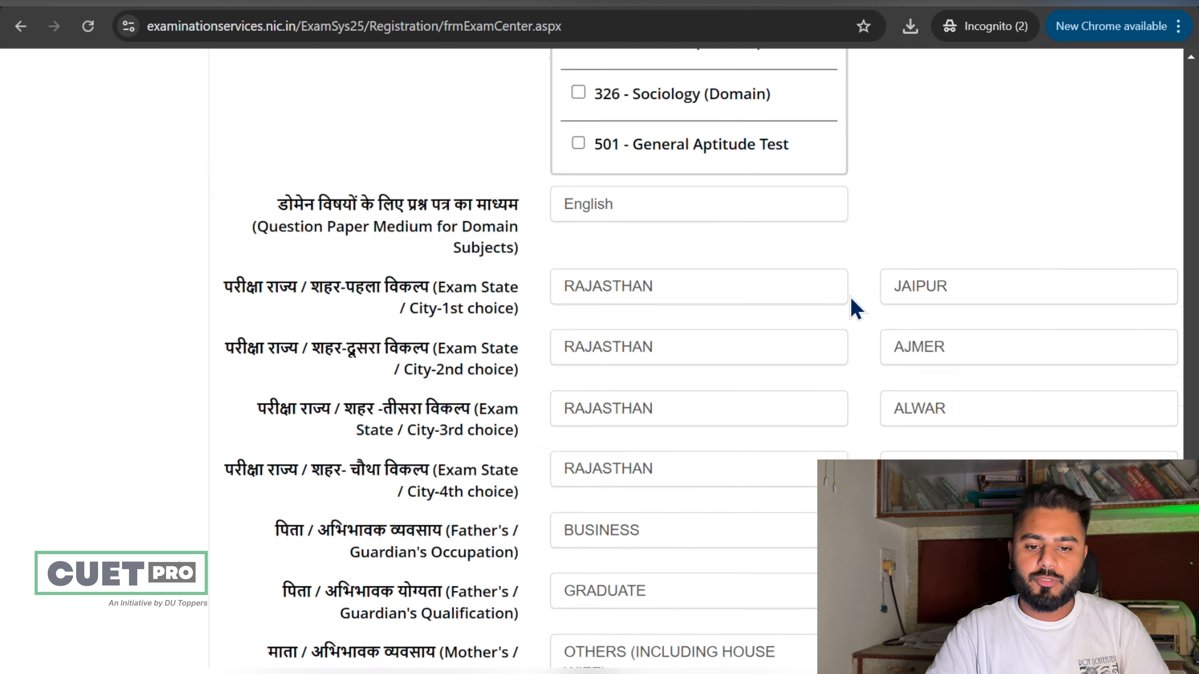
pyautogui.scroll(-4, 856, 309)
pyautogui.hotkey('ctrl', '+')
pyautogui.hotkey('ctrl', '+')
pyautogui.hotkey('ctrl', '+')
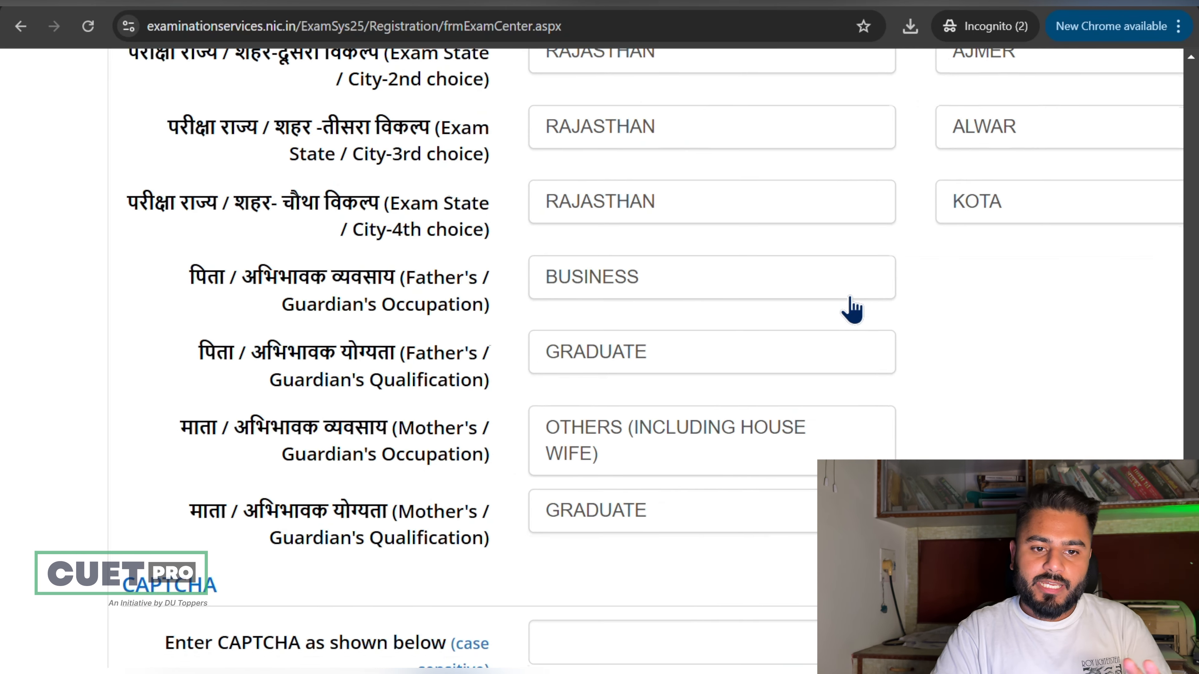
pyautogui.click(723, 289)
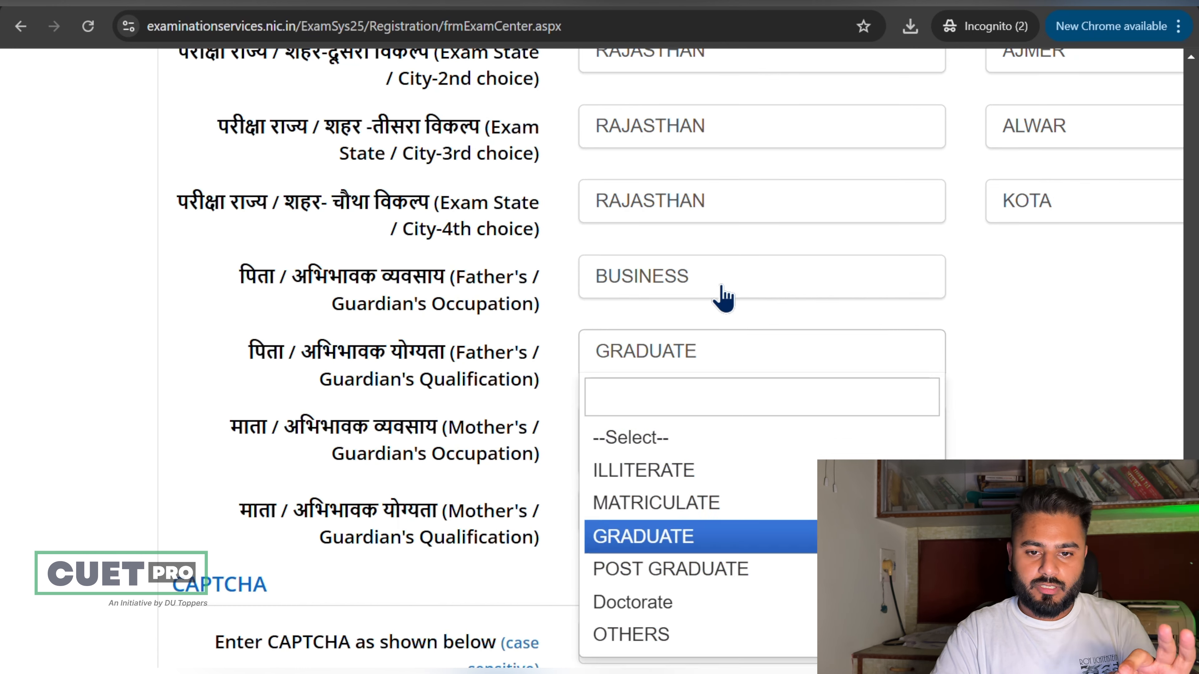
pyautogui.click(725, 297)
pyautogui.scroll(-2, 979, 353)
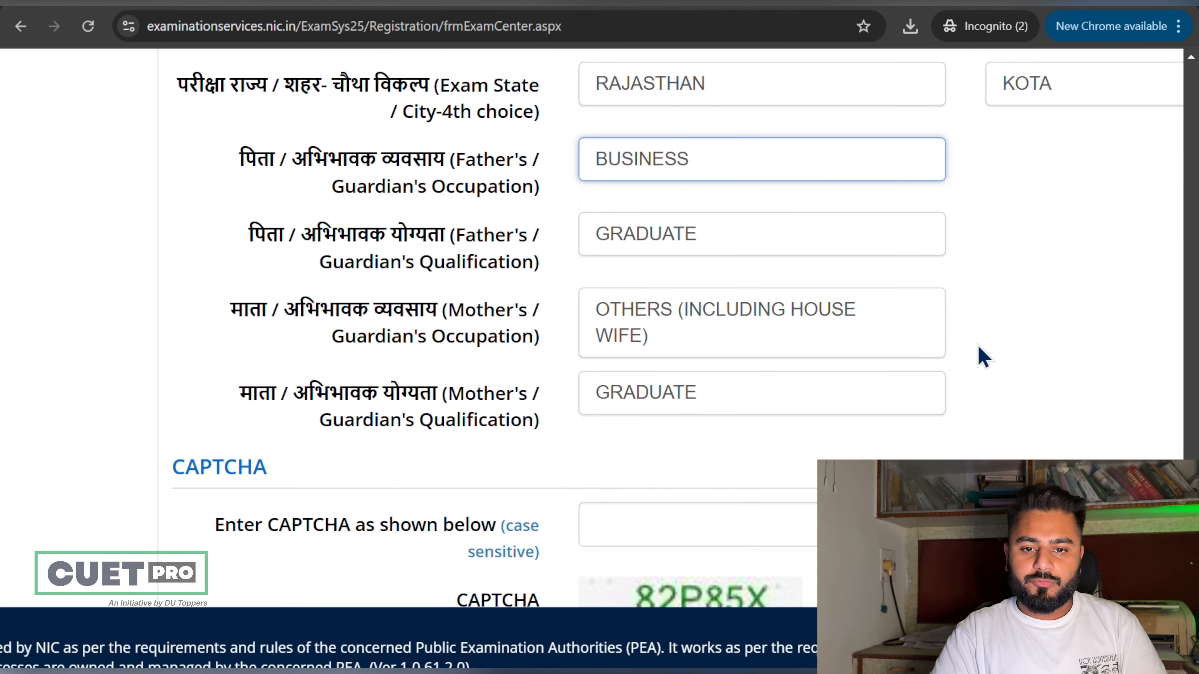
pyautogui.click(779, 337)
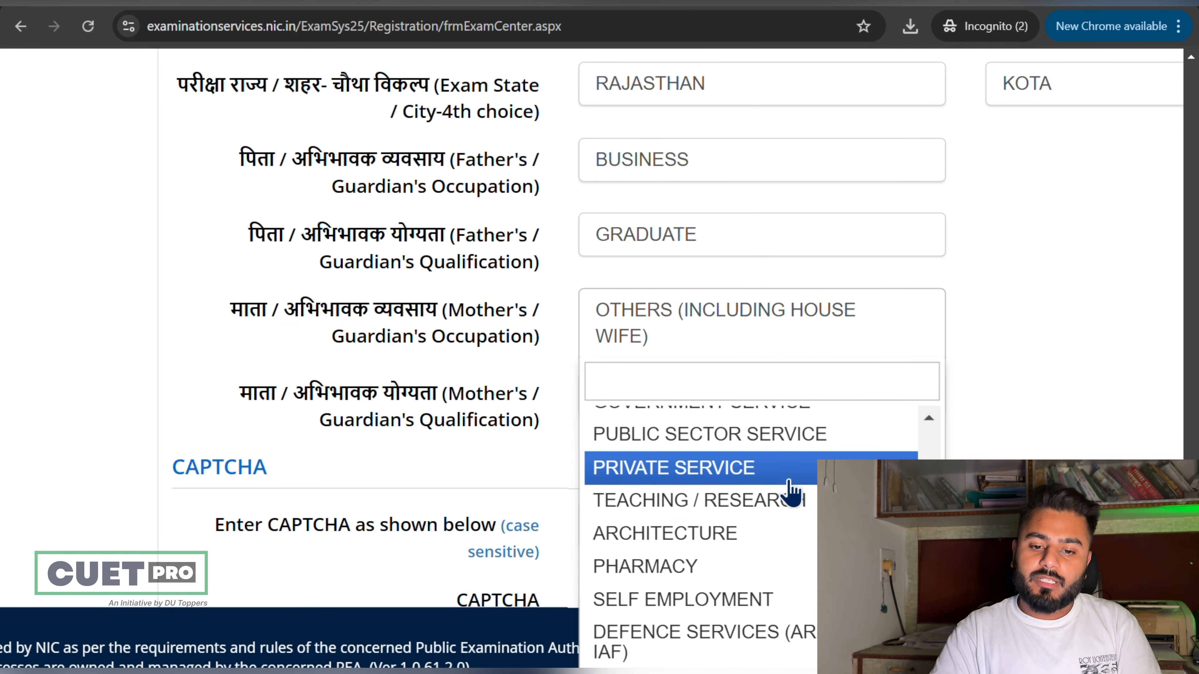
pyautogui.scroll(-3, 1190, 441)
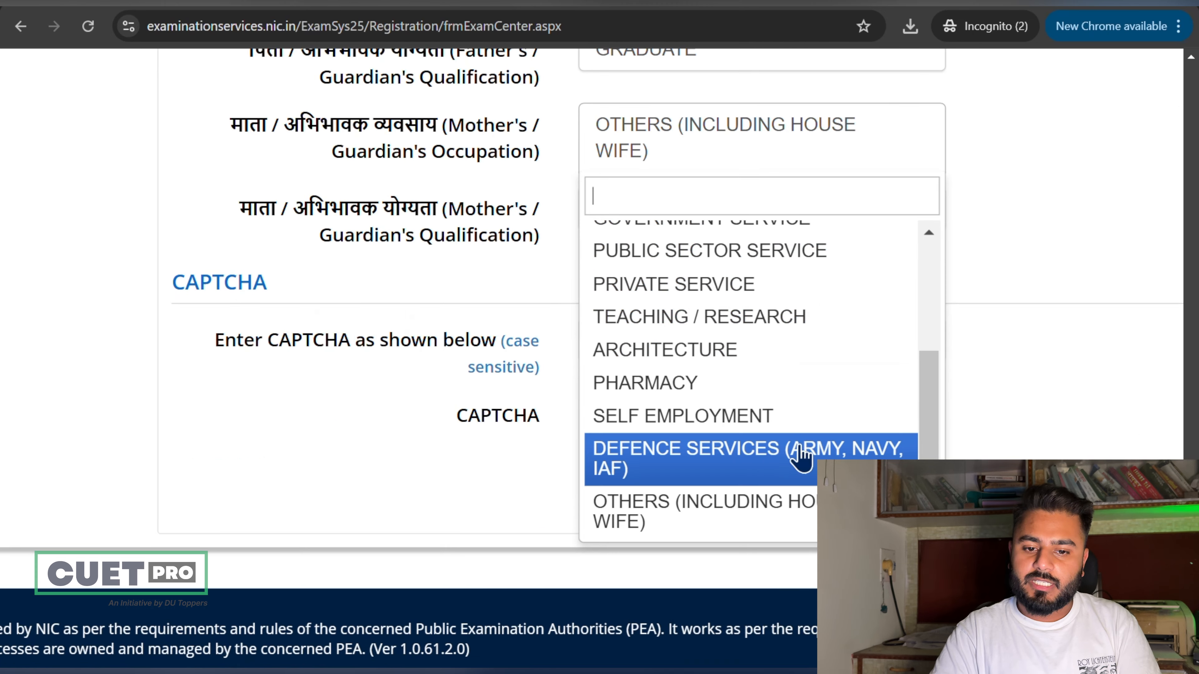
pyautogui.scroll(4, 1164, 302)
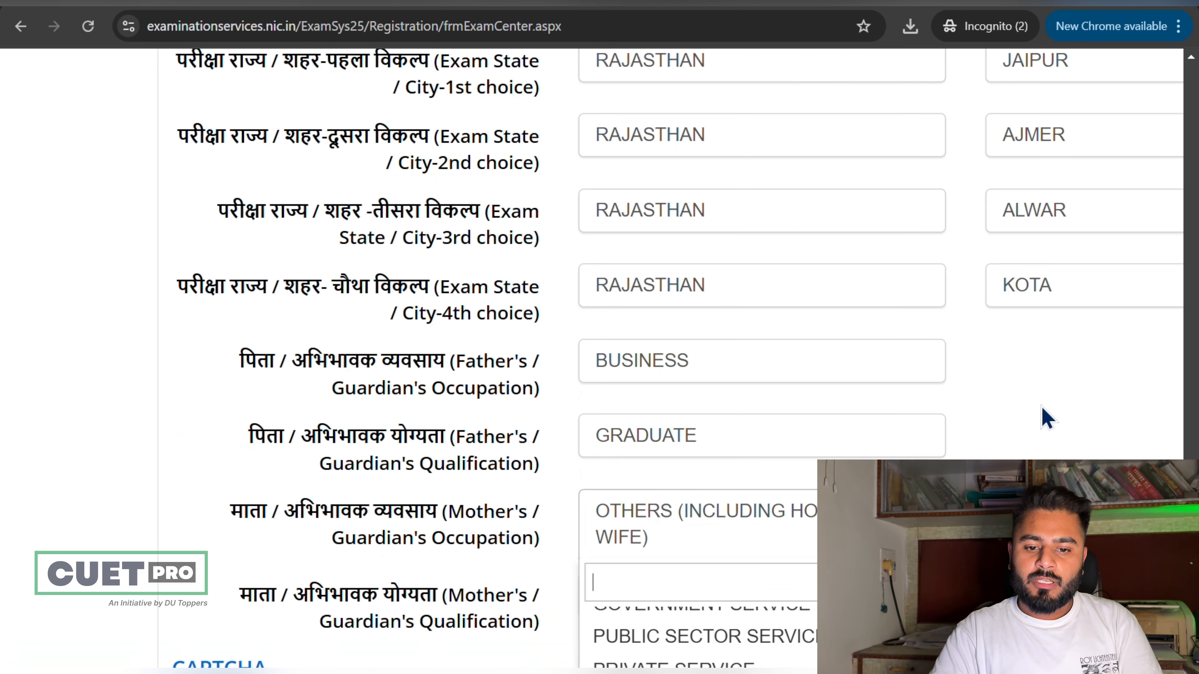
pyautogui.click(1041, 406)
pyautogui.scroll(-2, 1042, 407)
pyautogui.click(811, 411)
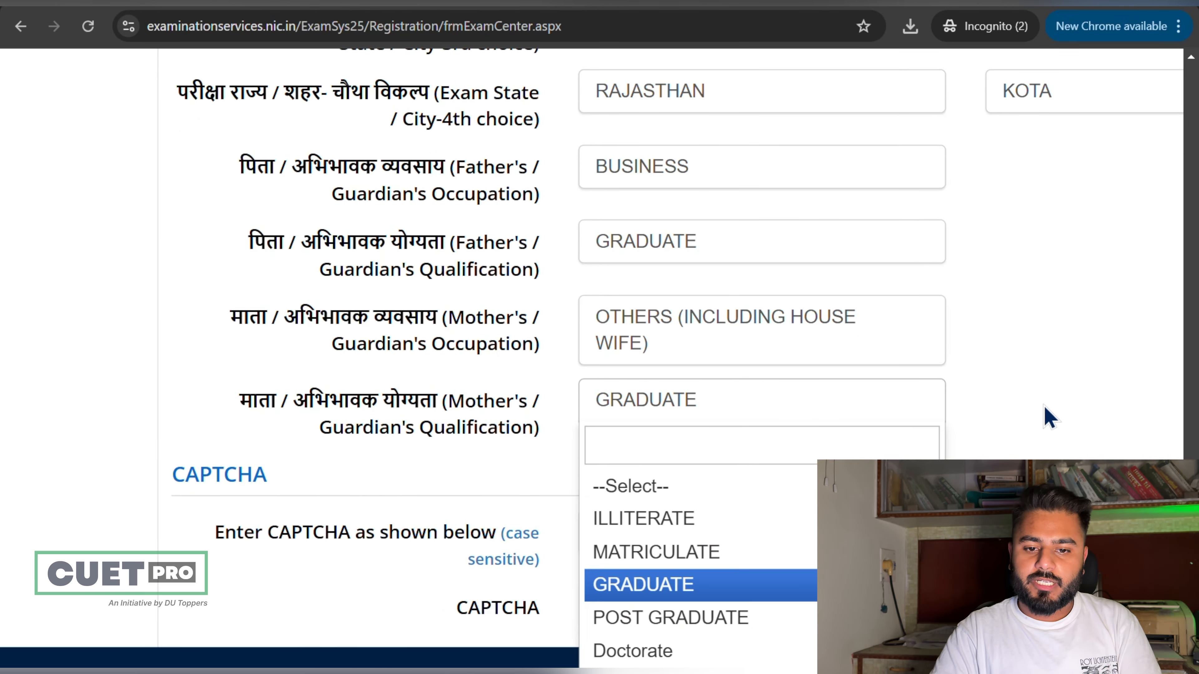
pyautogui.click(1044, 416)
pyautogui.scroll(-3, 1044, 415)
# Step: Enter the CAPTCHA, then save the exam-centre page and confirm with Yes
pyautogui.click(881, 326)
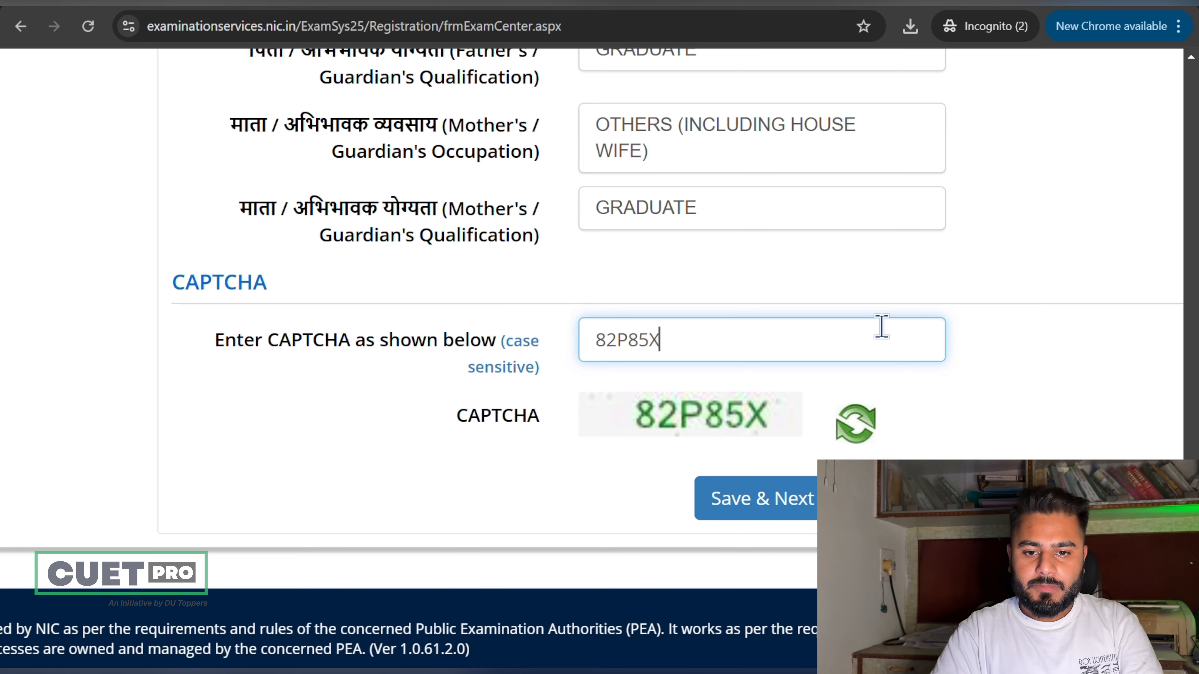
pyautogui.write('82P85X')
pyautogui.click(800, 494)
pyautogui.click(537, 280)
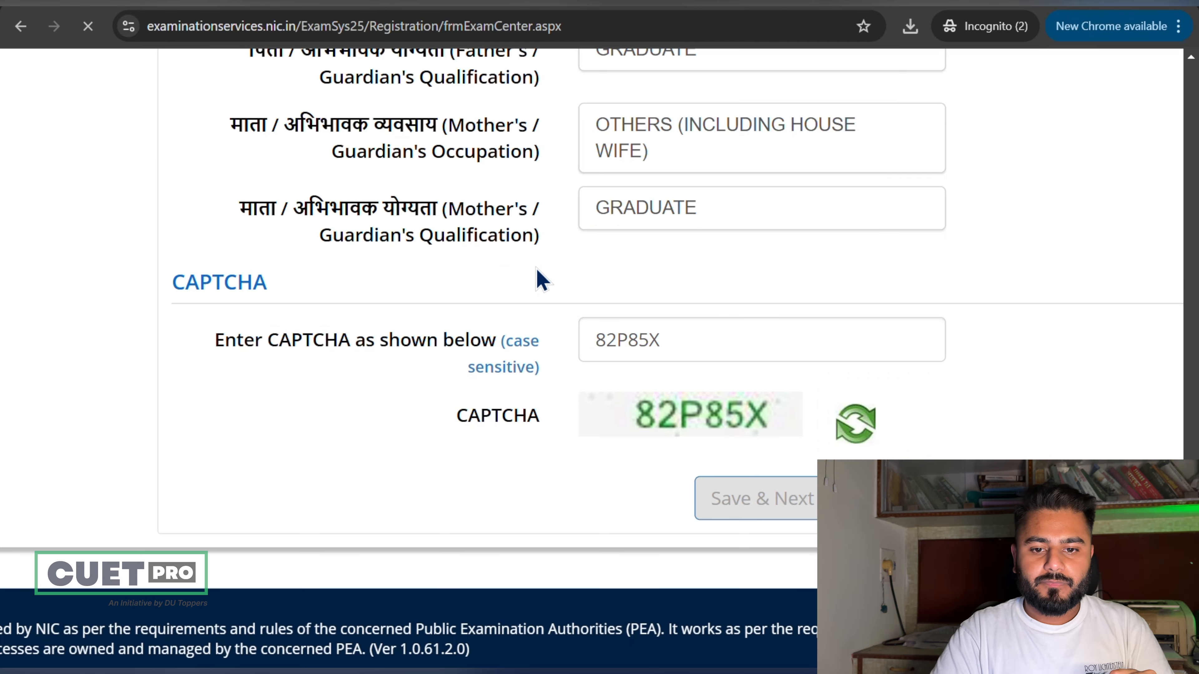
pyautogui.scroll(-1, 536, 267)
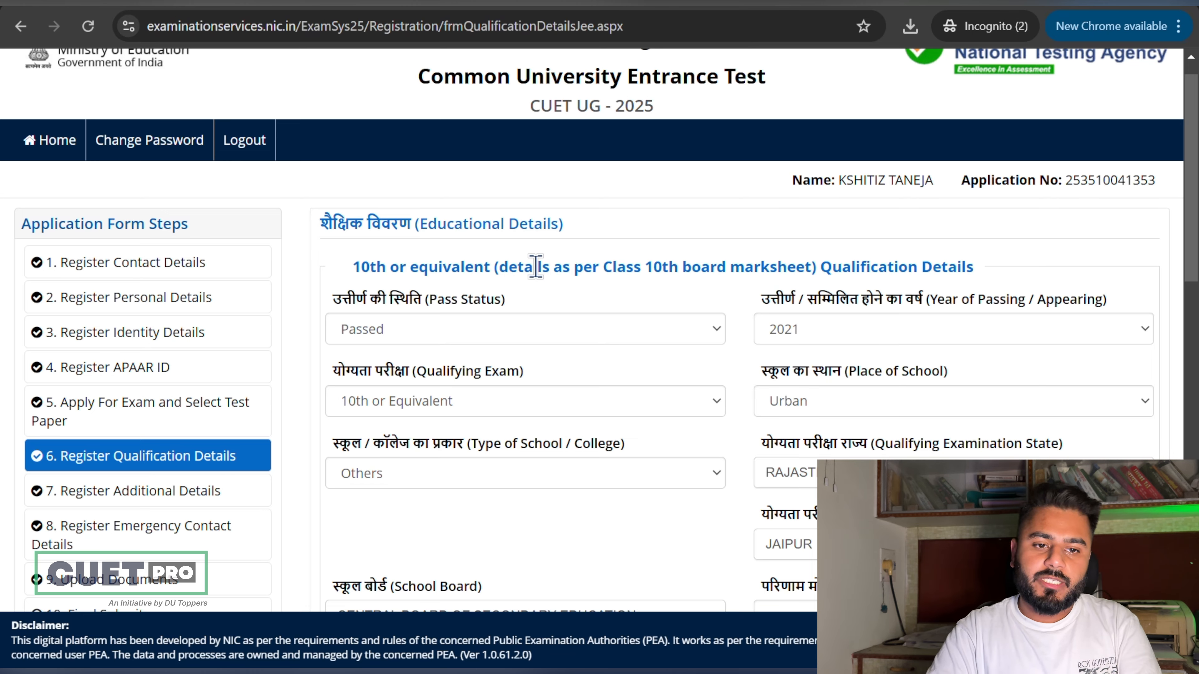
# Step: Keep the 10th pass status as Passed and reset the school type to Select
pyautogui.scroll(-1, 452, 267)
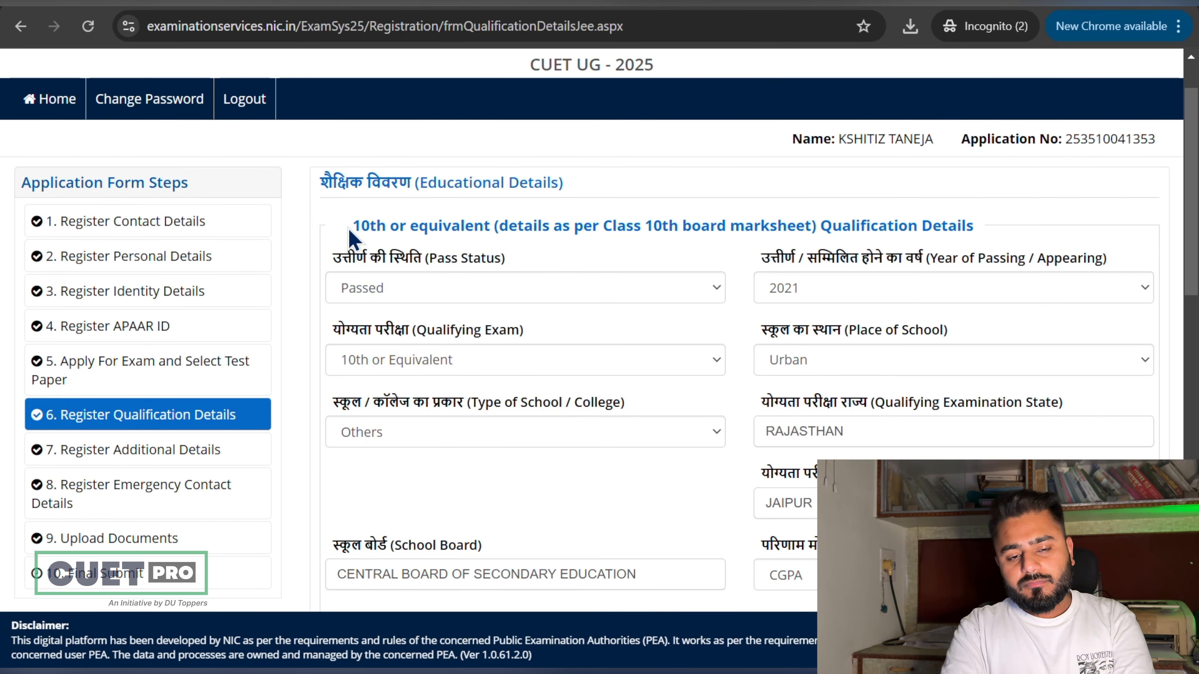
pyautogui.scroll(-2, 353, 240)
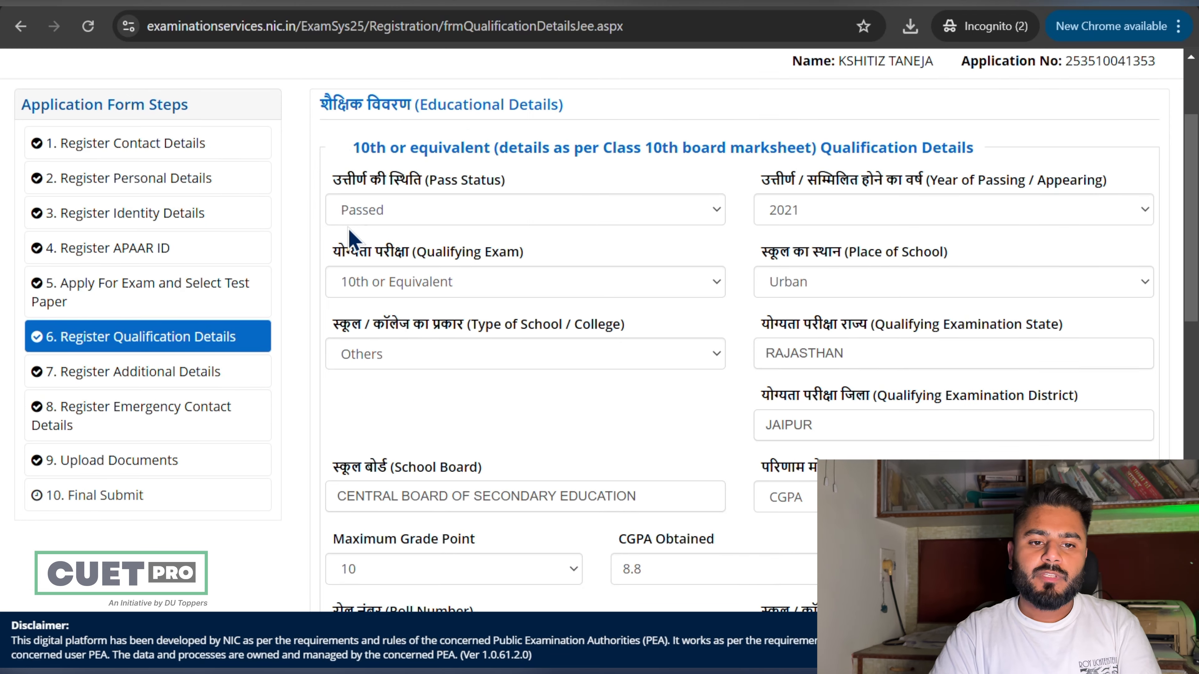
pyautogui.click(429, 218)
pyautogui.click(430, 219)
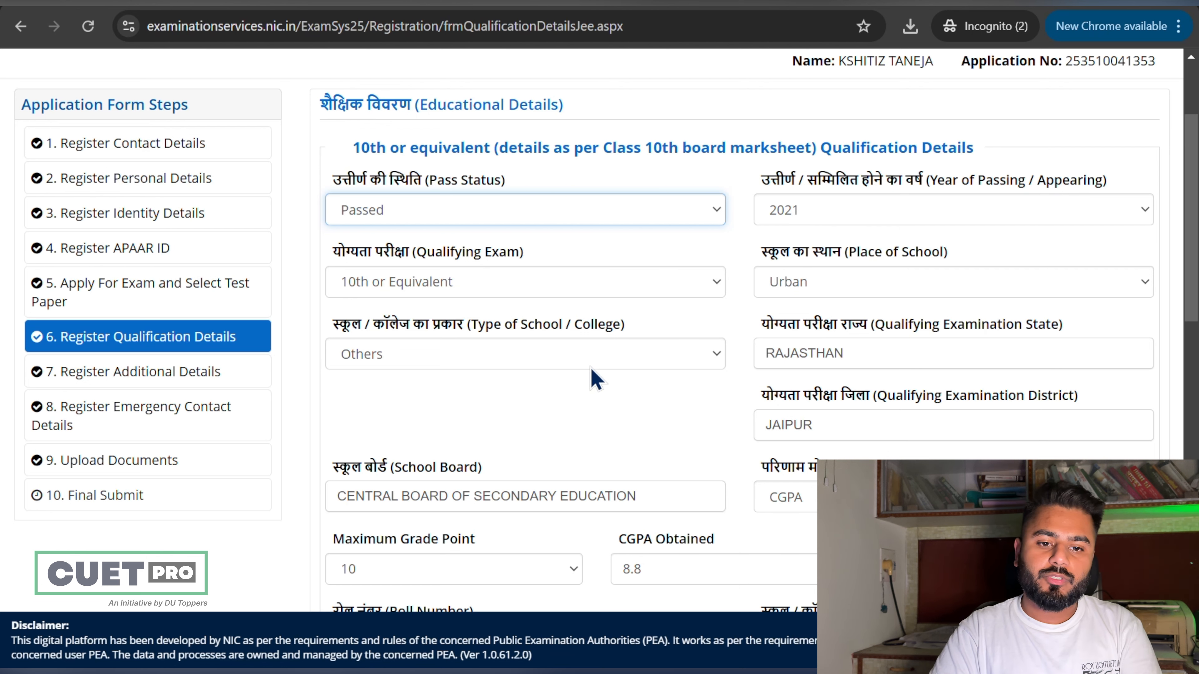
pyautogui.click(621, 368)
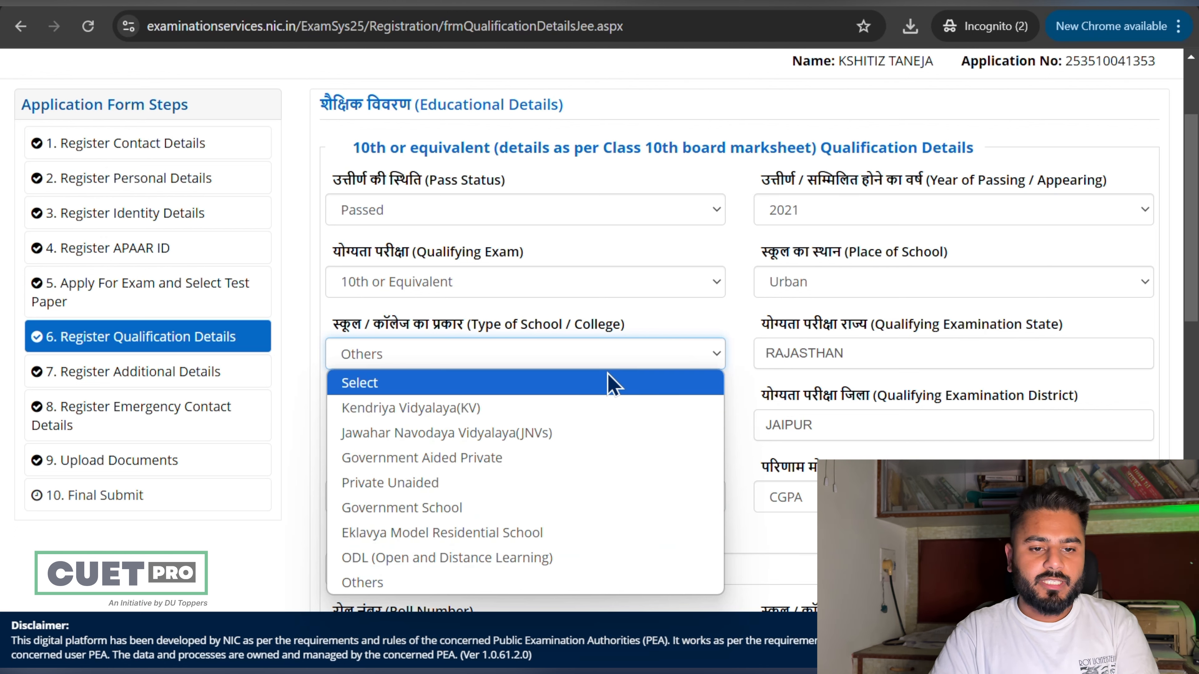
pyautogui.click(608, 383)
# Step: Keep CGPA as the 10th result mode and check the roll number and school PIN code
pyautogui.scroll(-2, 609, 383)
pyautogui.scroll(-1, 609, 383)
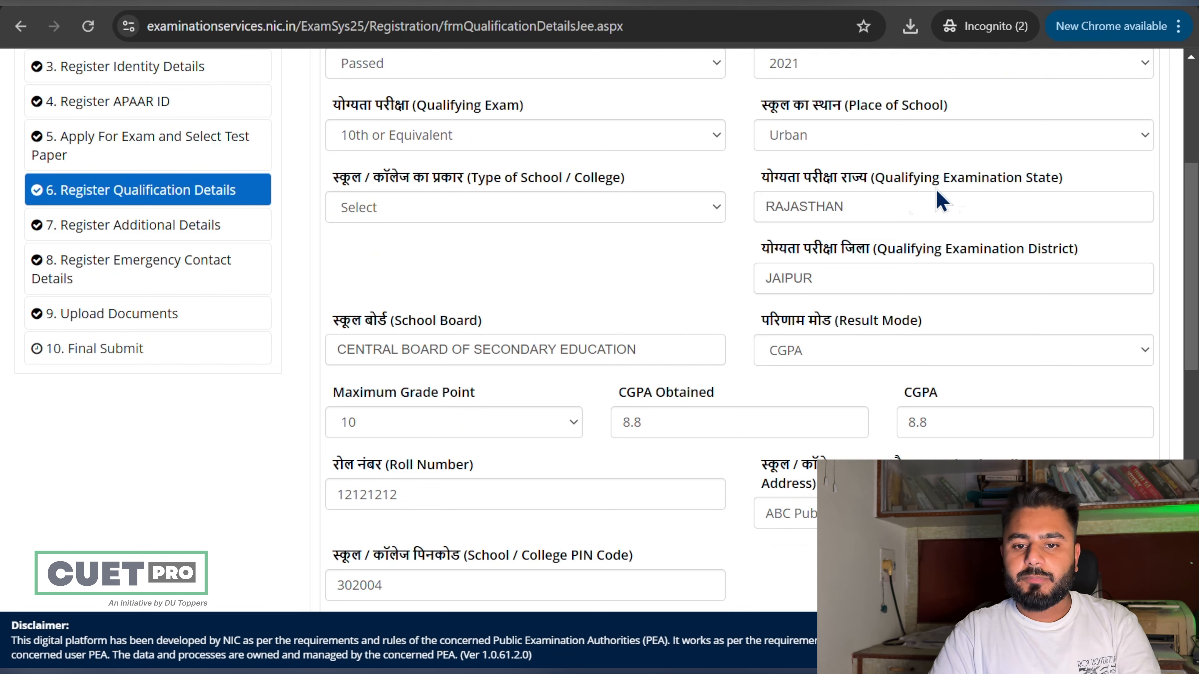
pyautogui.scroll(-2, 659, 373)
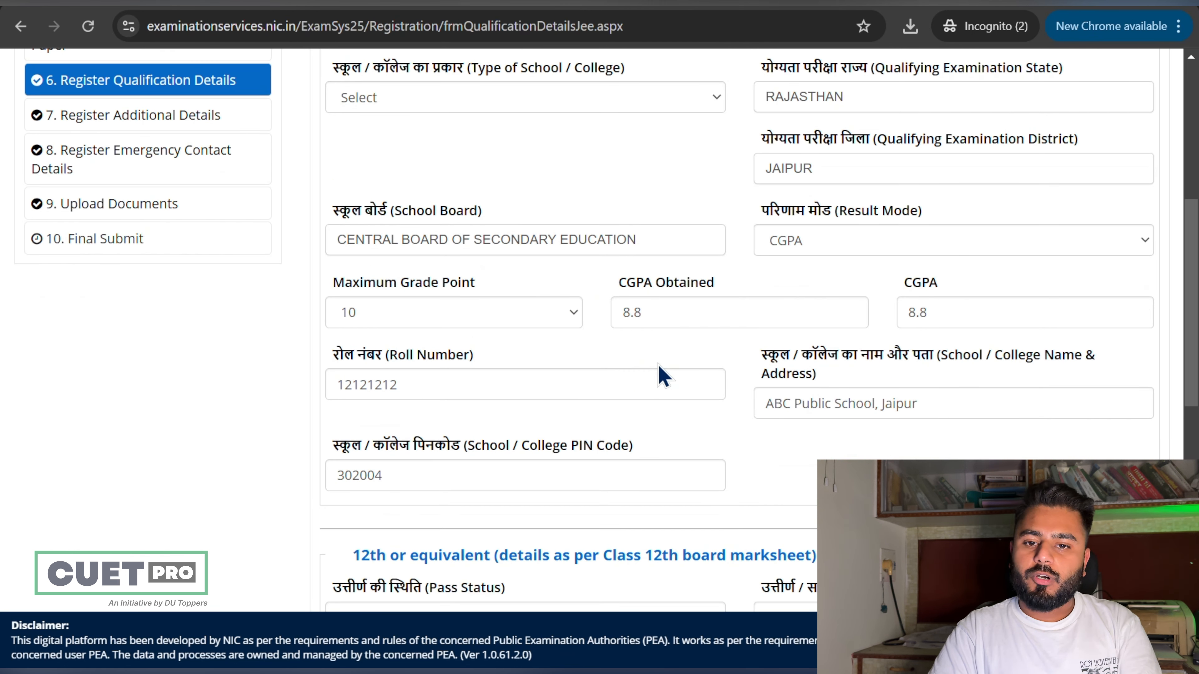
pyautogui.click(810, 244)
pyautogui.click(811, 244)
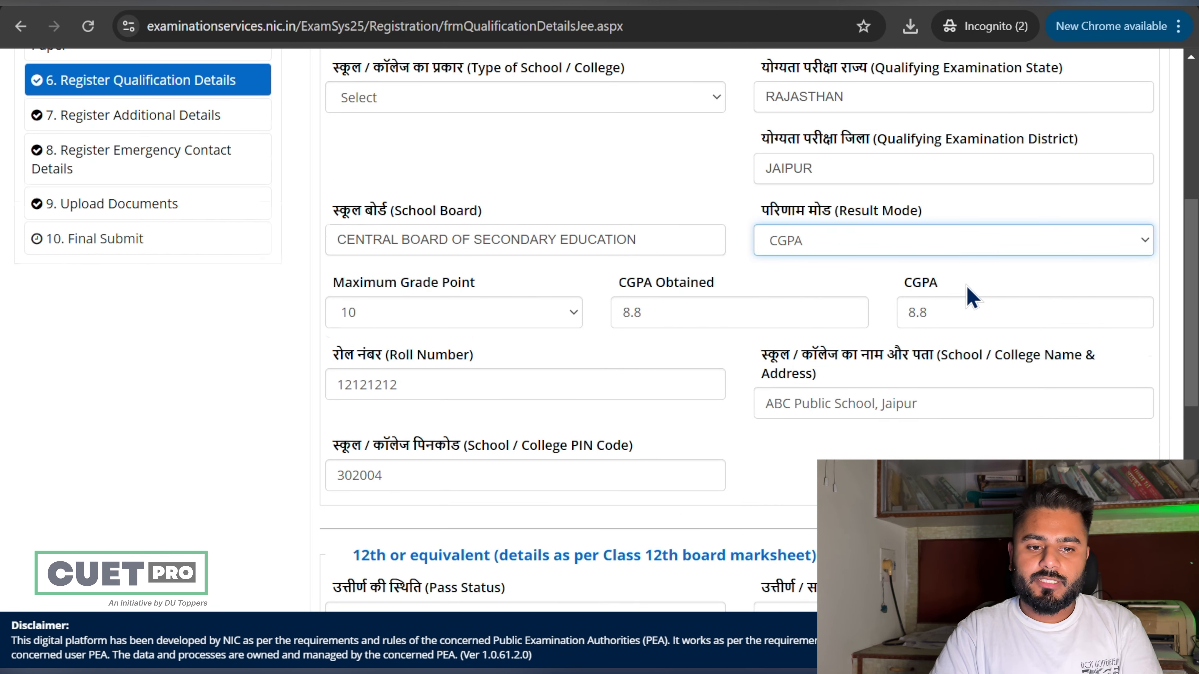
pyautogui.scroll(-3, 976, 295)
pyautogui.moveTo(537, 243); pyautogui.dragTo(254, 238)
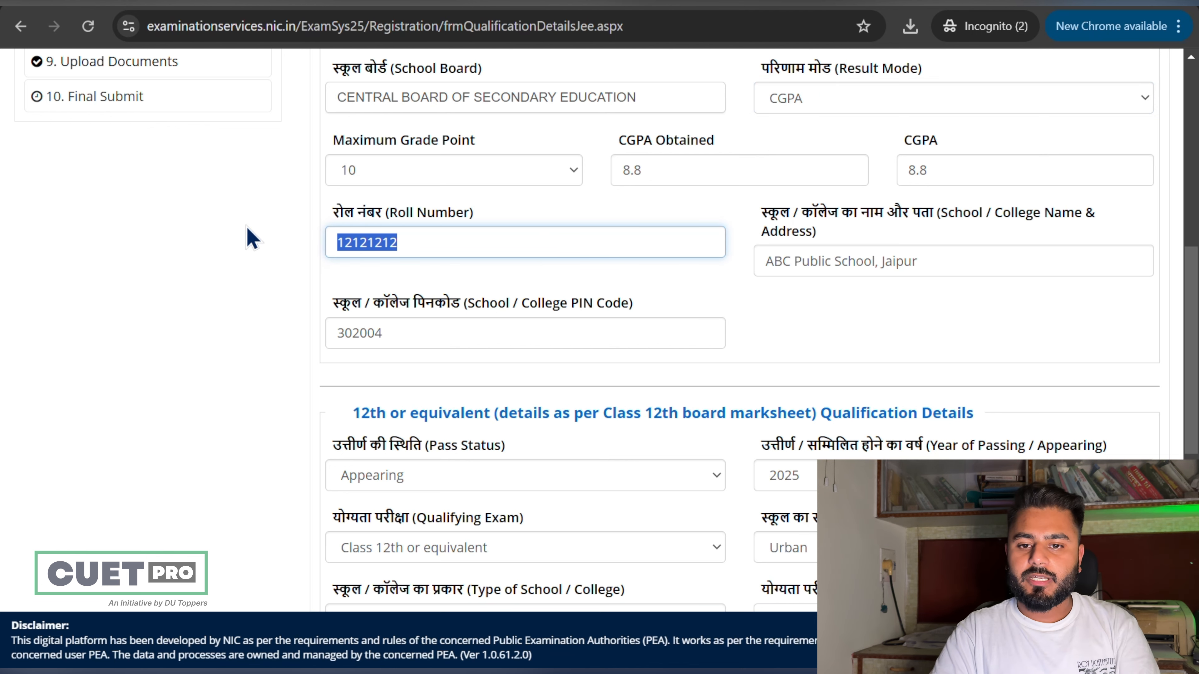
pyautogui.click(825, 300)
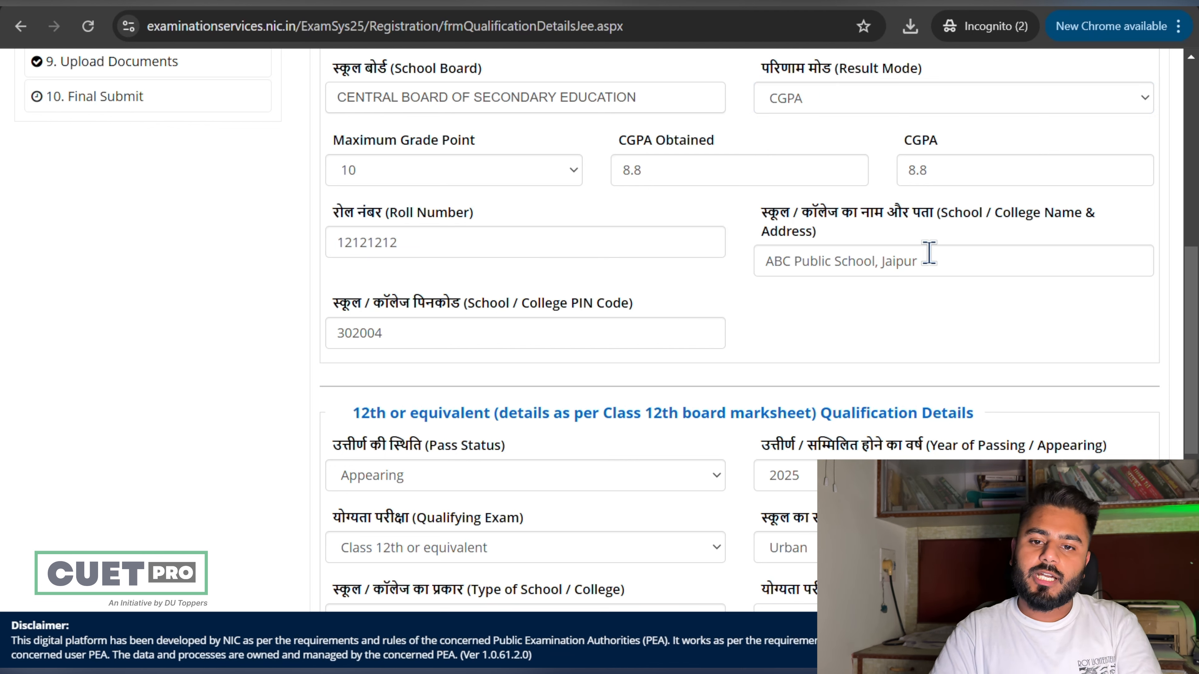
pyautogui.click(618, 342)
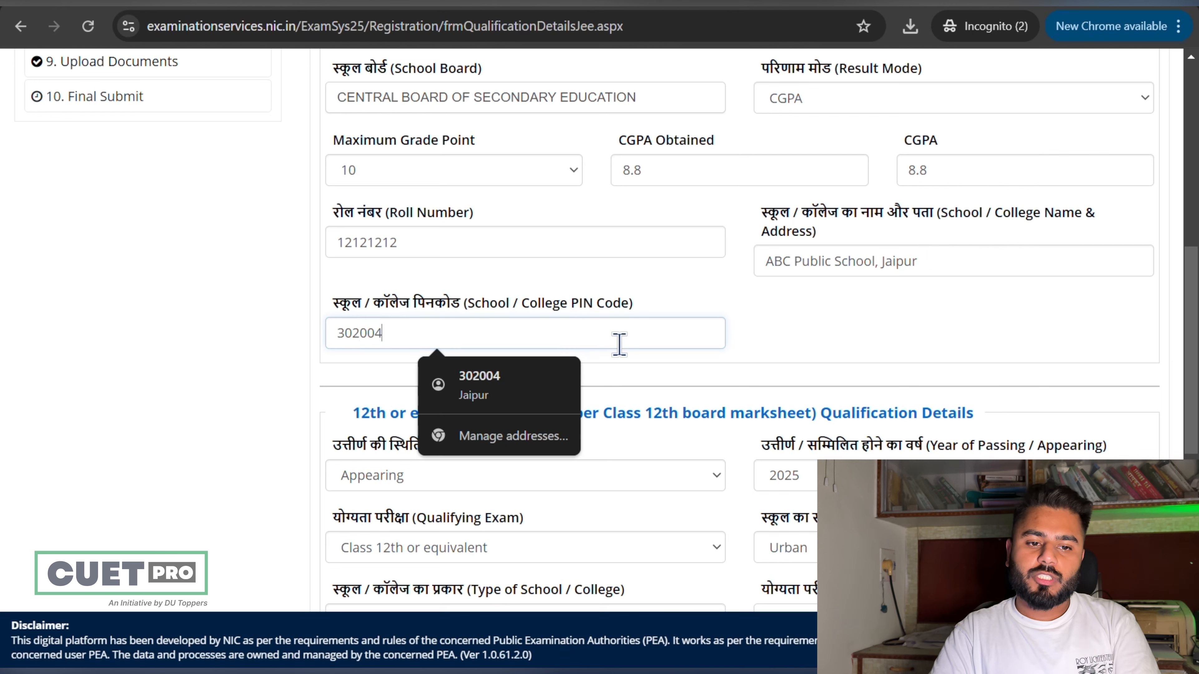
pyautogui.scroll(-4, 870, 356)
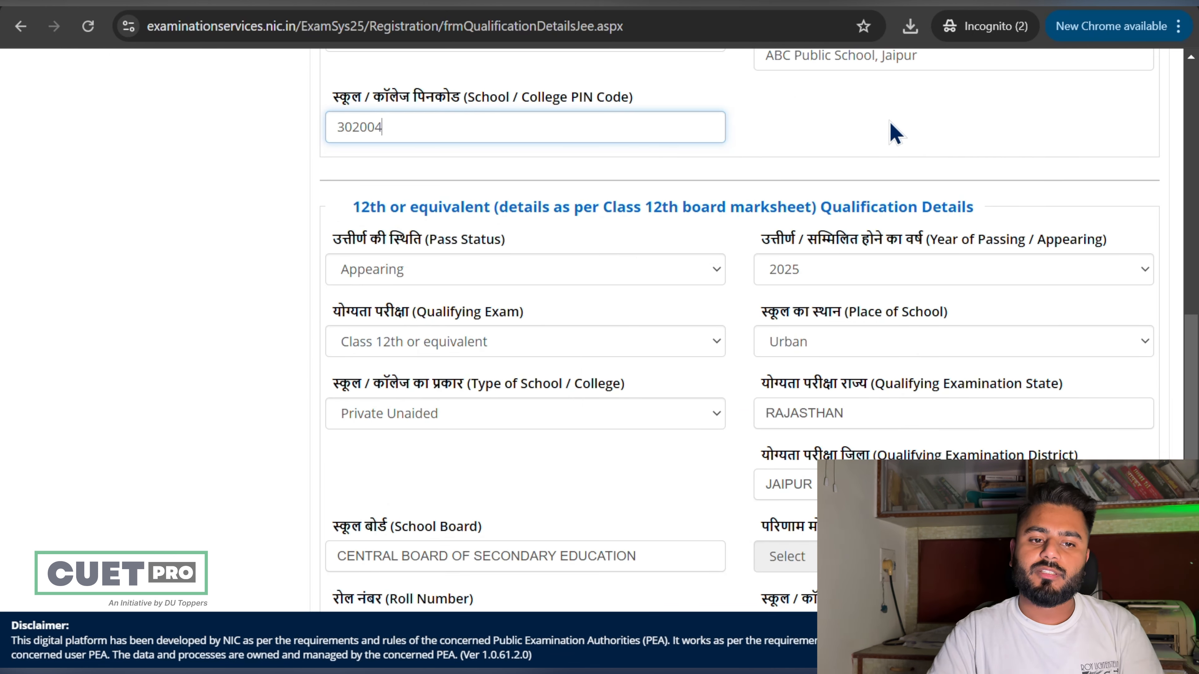
# Step: Mark Class 12 as Appearing in 2025, enter the CAPTCHA, and attempt Save & Next
pyautogui.click(658, 270)
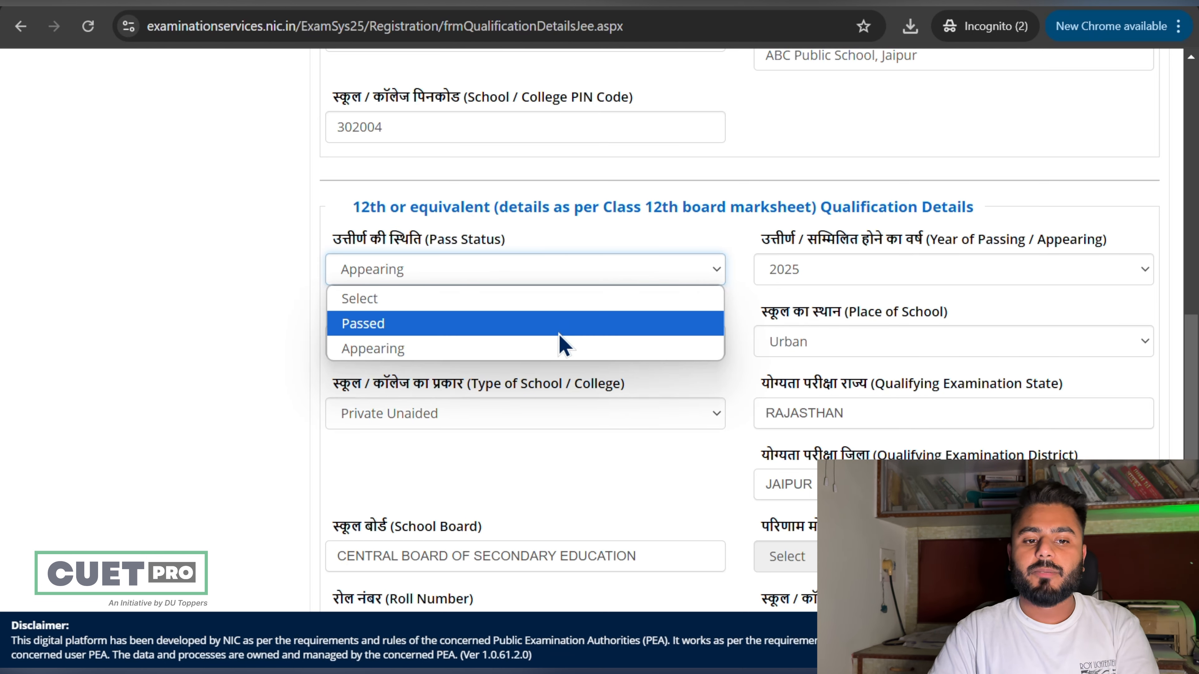
pyautogui.click(553, 349)
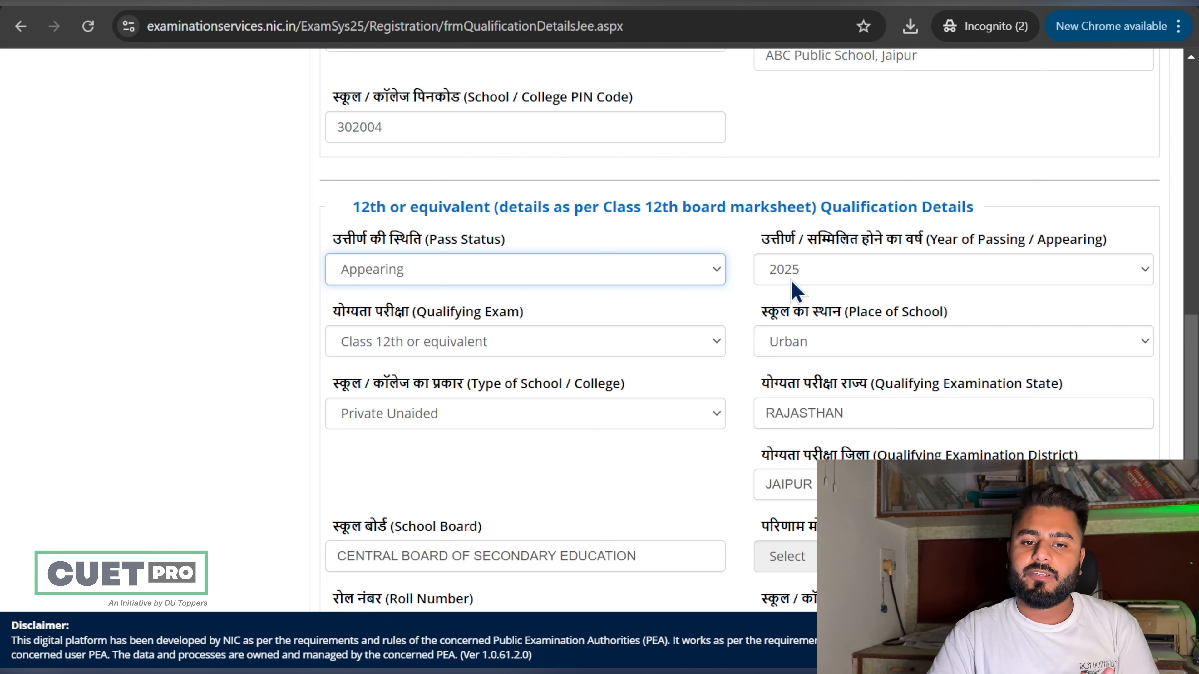
pyautogui.click(792, 282)
pyautogui.click(793, 292)
pyautogui.scroll(-5, 792, 293)
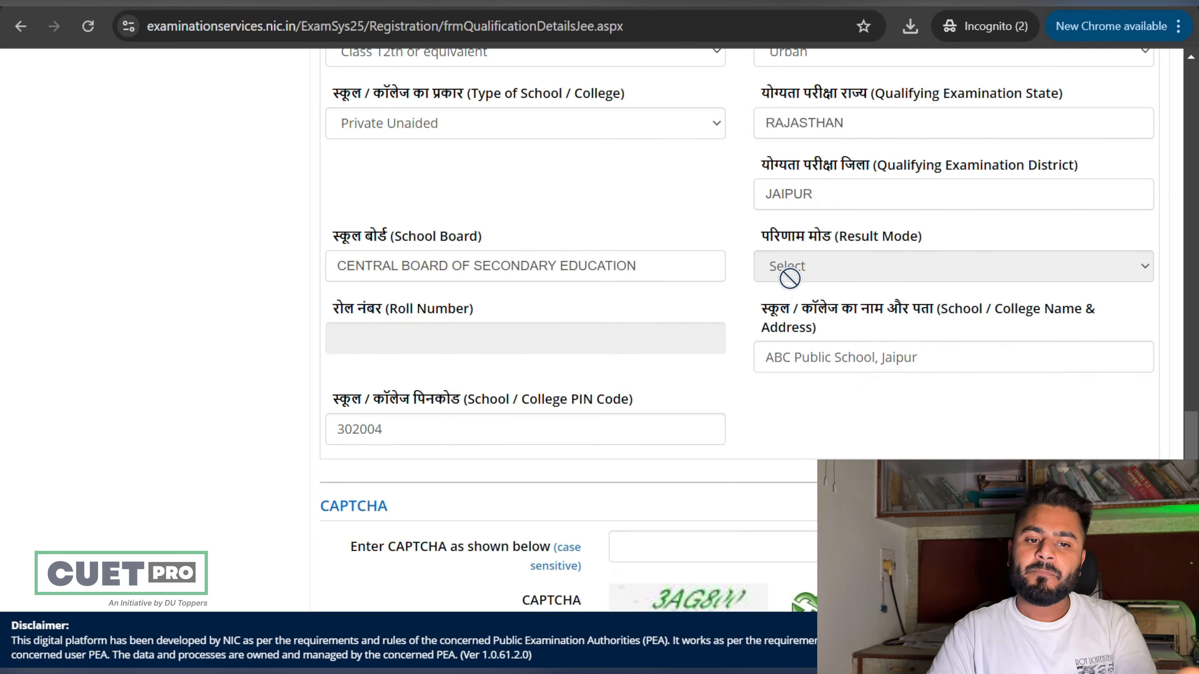
pyautogui.scroll(-2, 793, 286)
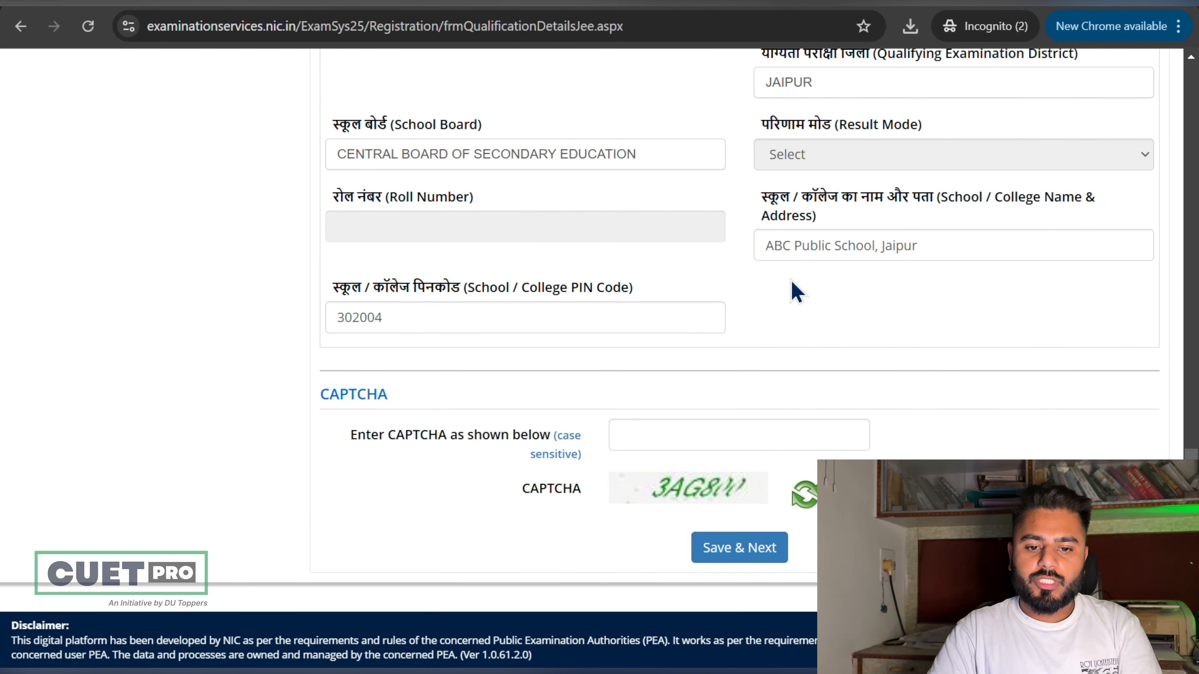
pyautogui.click(685, 443)
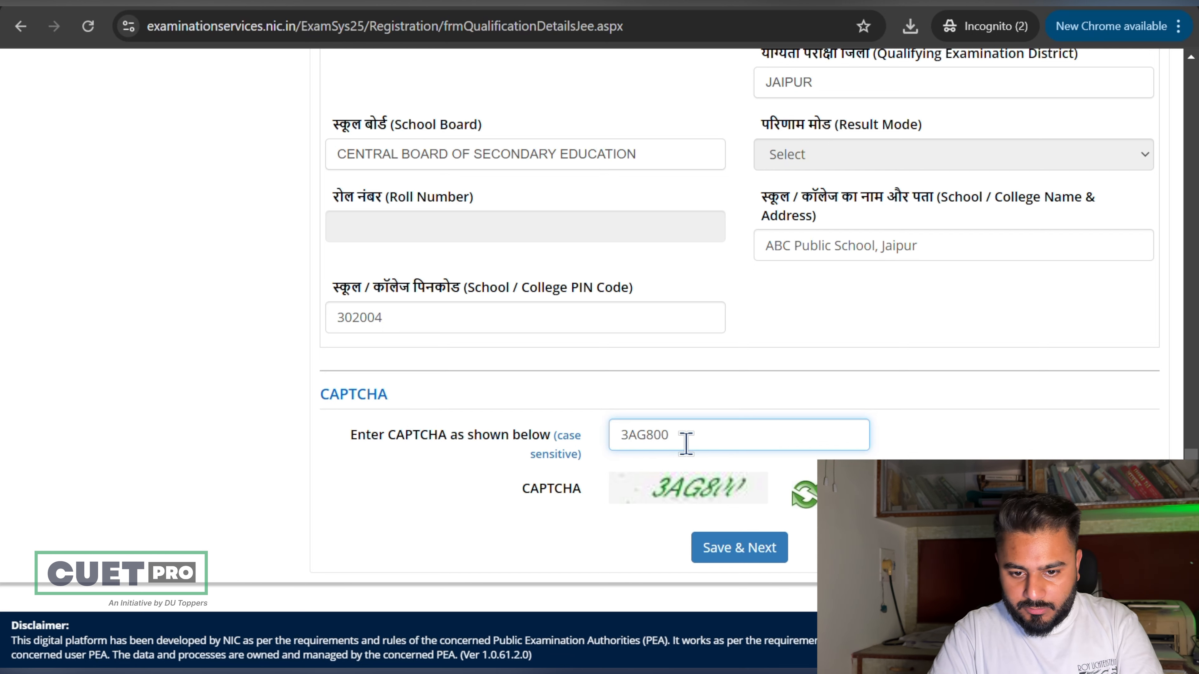
pyautogui.click(762, 548)
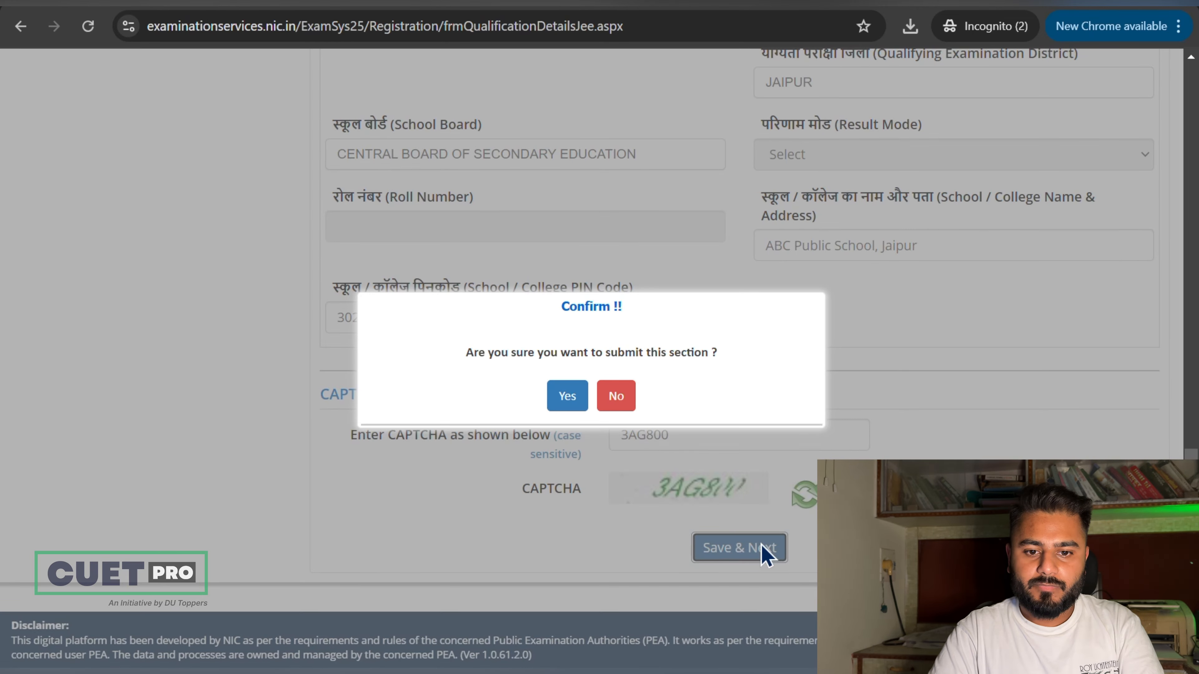
pyautogui.click(564, 397)
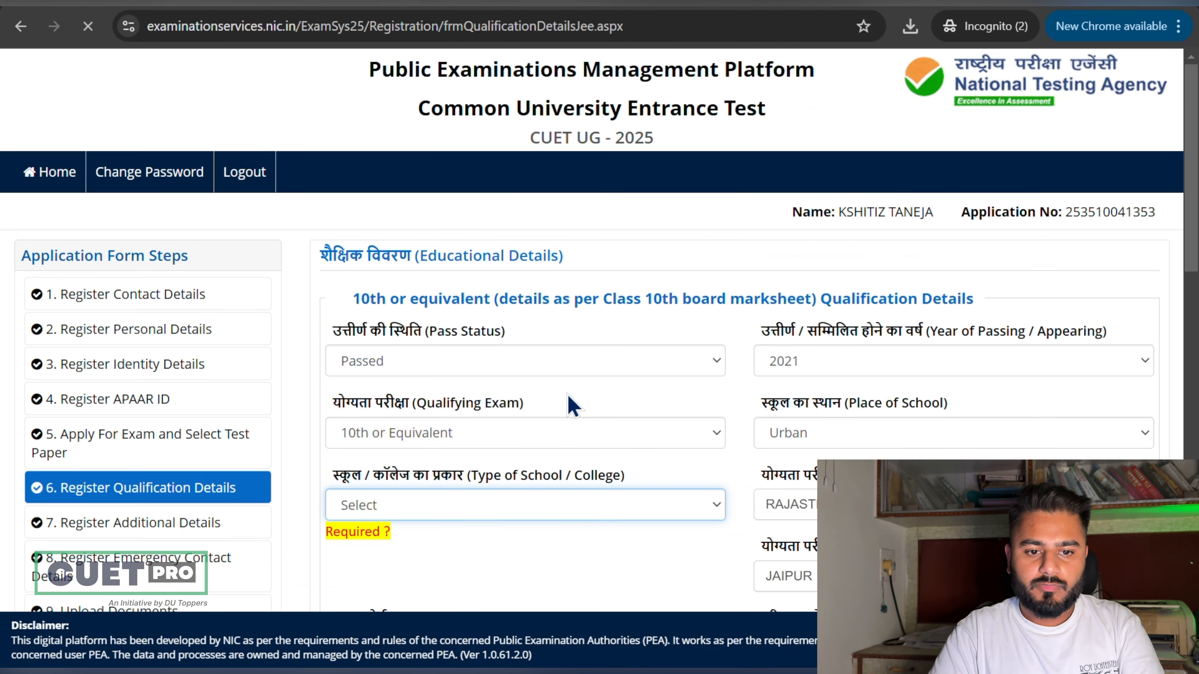
# Step: Re-enter the CAPTCHA, set the 10th school type to Others, then resubmit and confirm
pyautogui.click(664, 434)
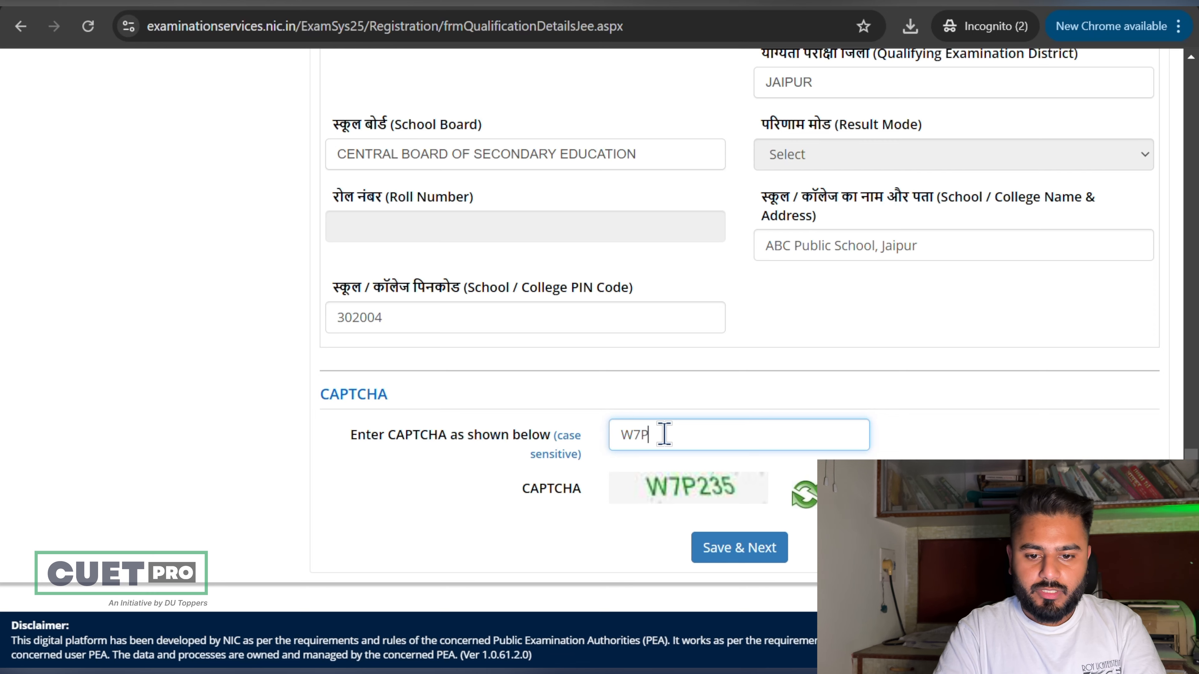
pyautogui.scroll(10, 664, 433)
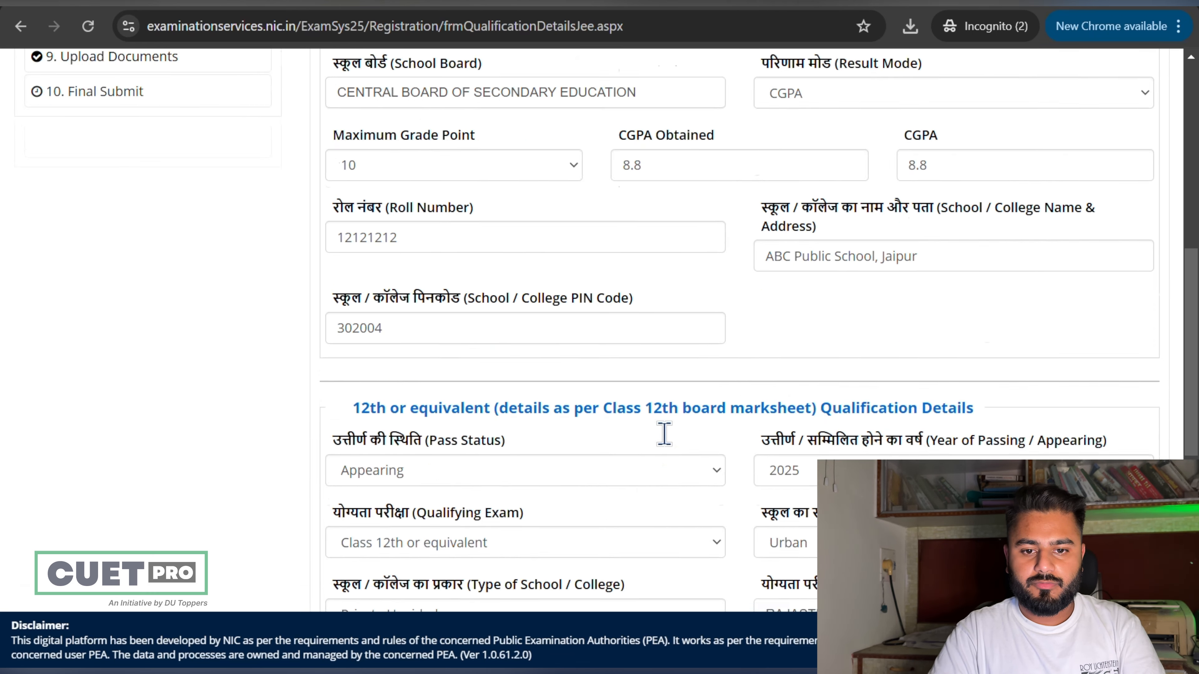
pyautogui.click(618, 425)
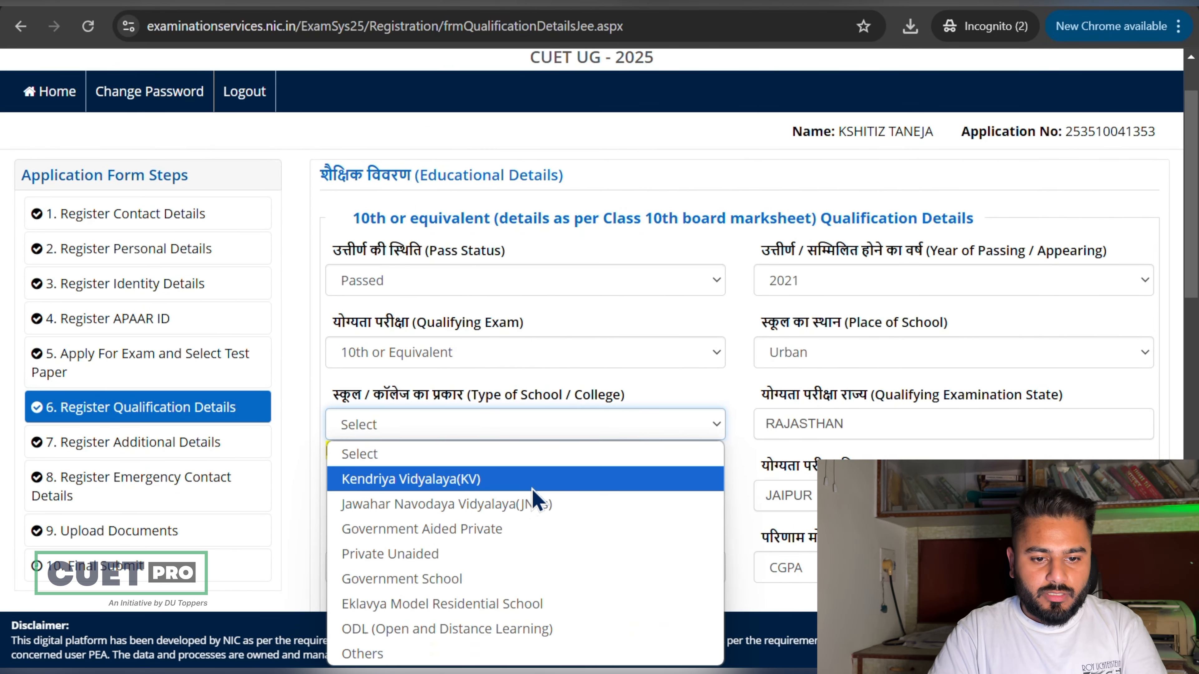
pyautogui.click(688, 651)
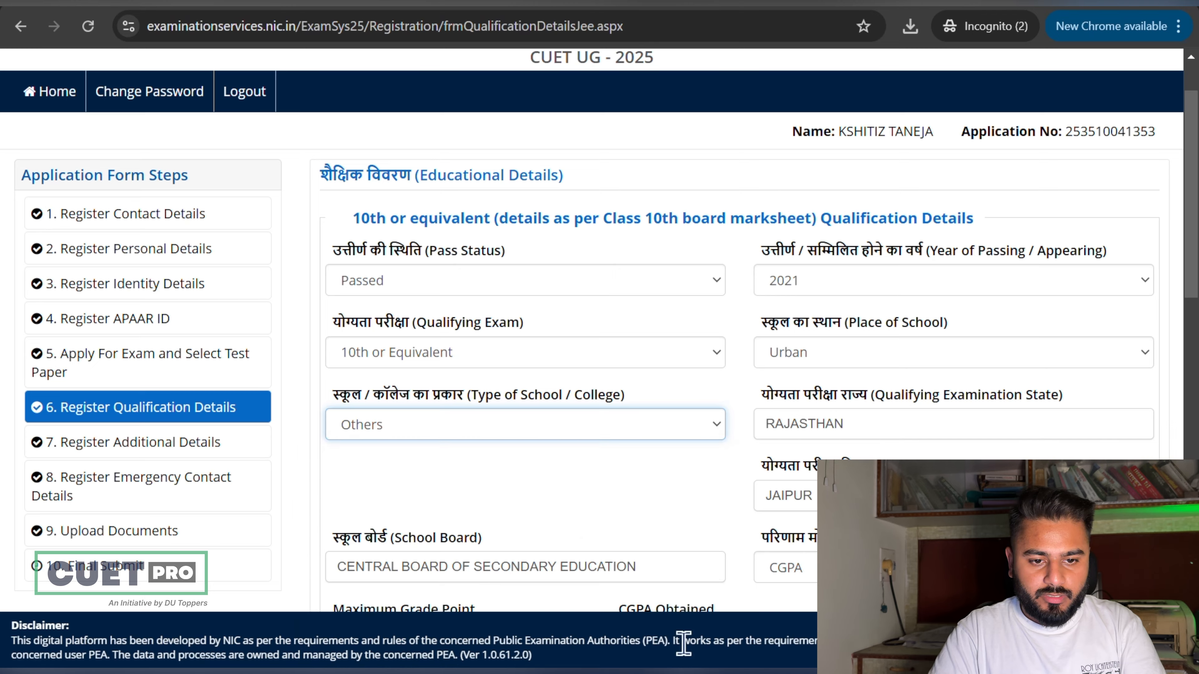
pyautogui.scroll(-1, 706, 437)
pyautogui.scroll(-8, 703, 436)
pyautogui.click(736, 550)
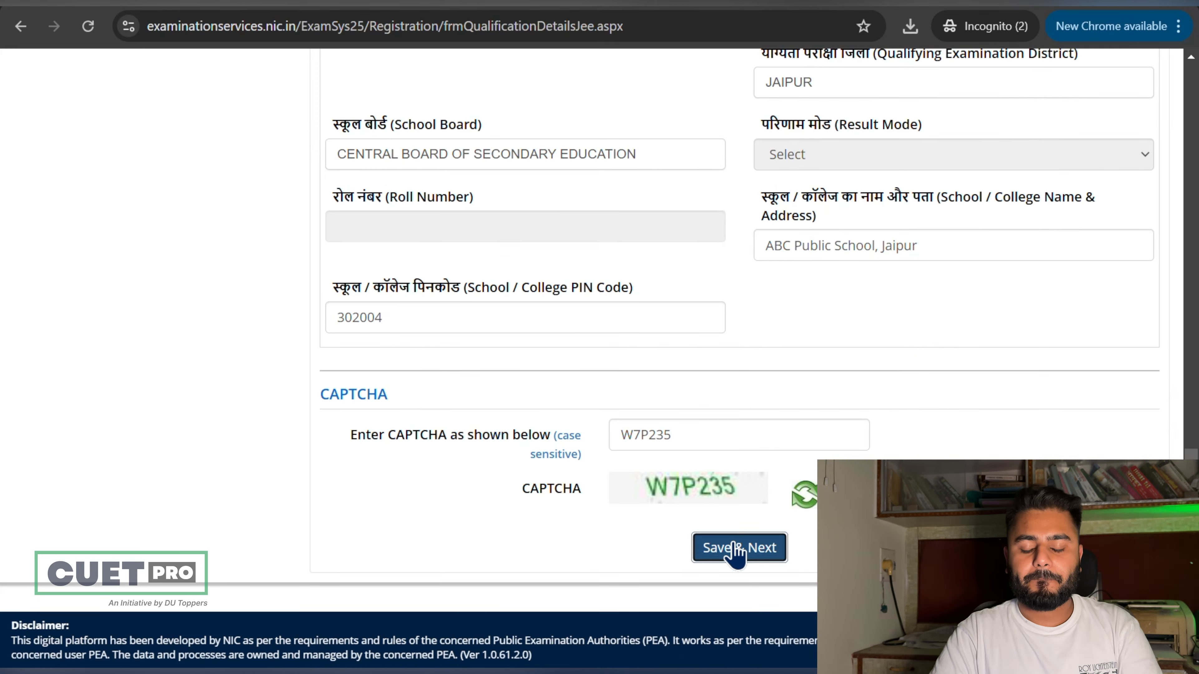
pyautogui.click(567, 397)
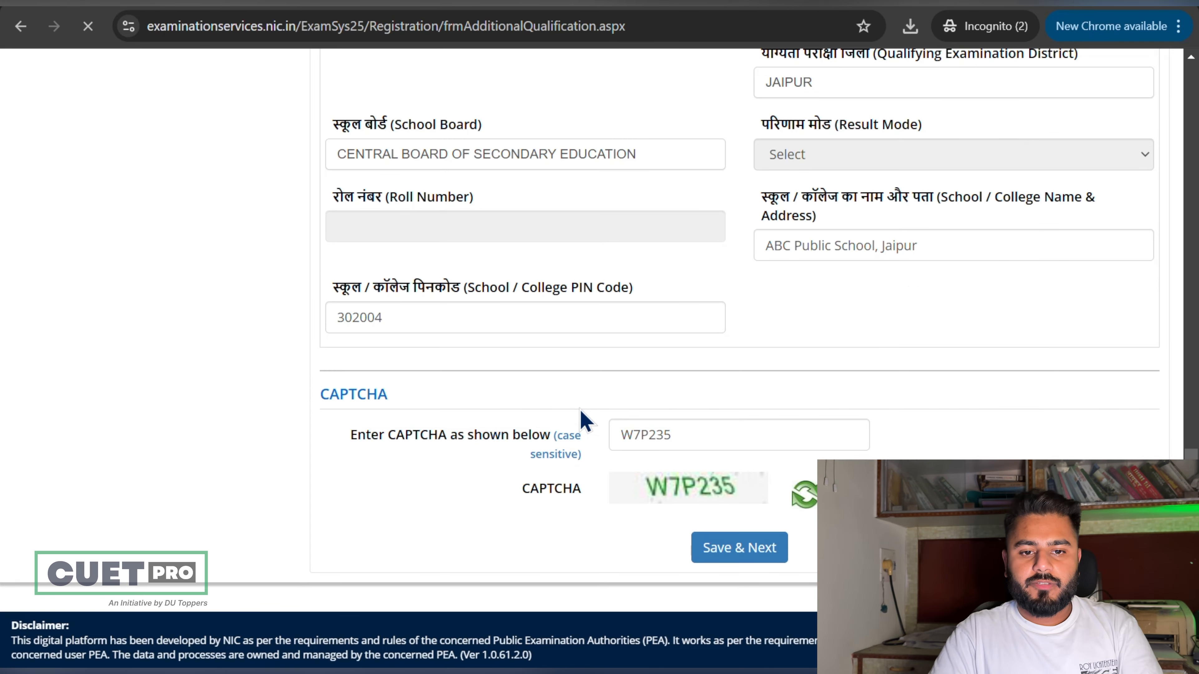
# Step: Confirm saving the Additional Details section
pyautogui.scroll(-2, 586, 422)
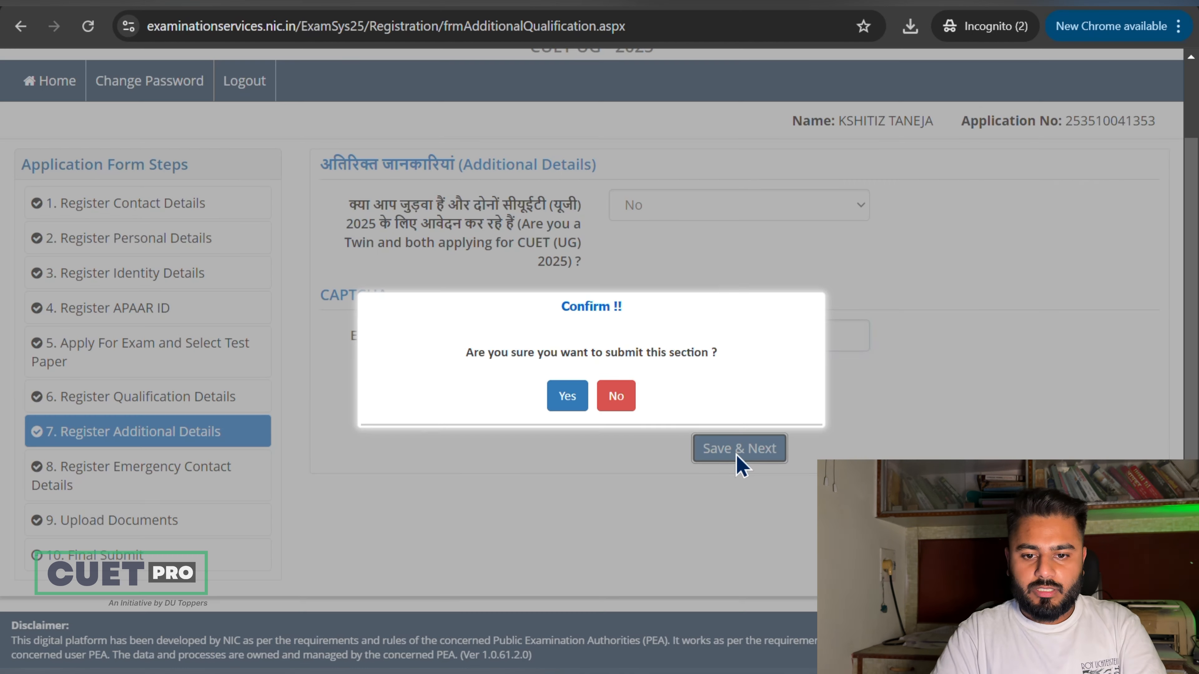
pyautogui.click(564, 398)
pyautogui.scroll(-1, 596, 423)
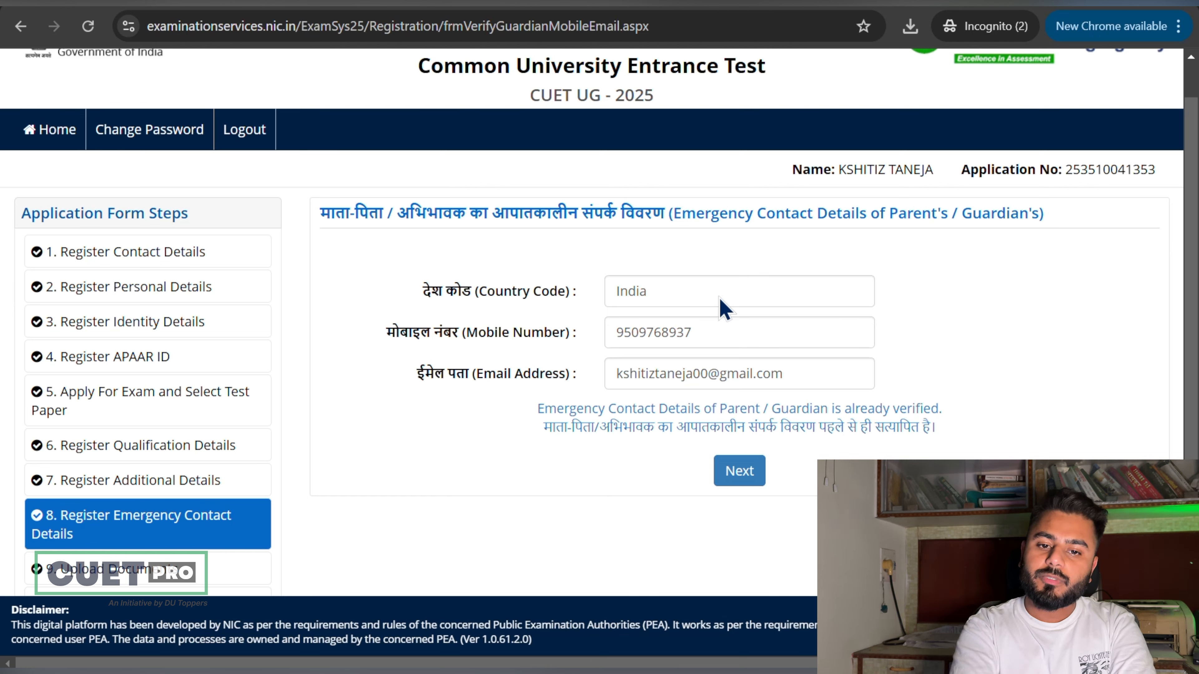
# Step: Accept the already-verified emergency contact mobile number and continue to Document Upload
pyautogui.moveTo(708, 336); pyautogui.dragTo(584, 340)
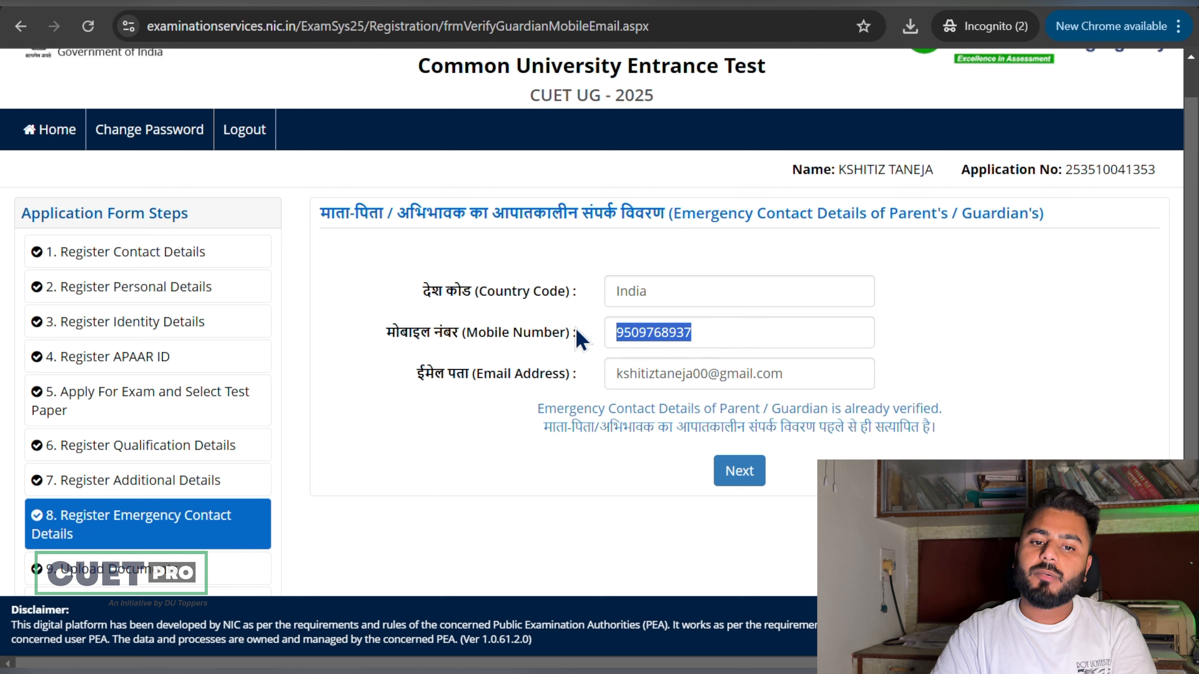
pyautogui.click(761, 355)
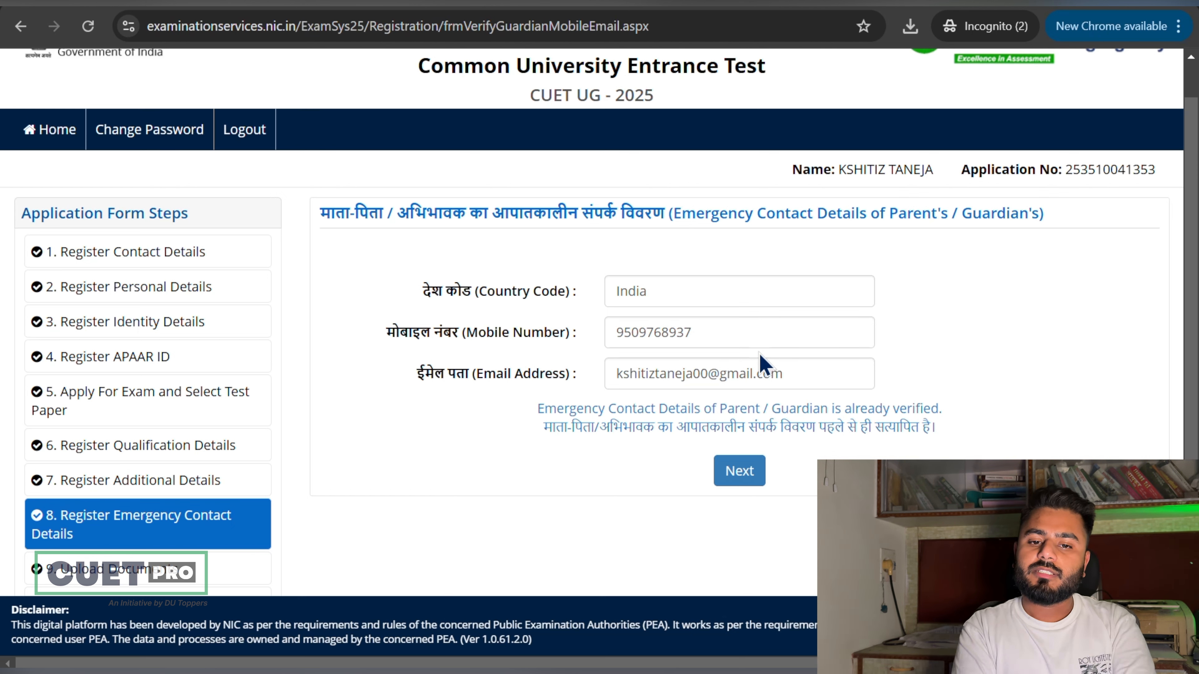
pyautogui.click(739, 471)
pyautogui.scroll(-2, 778, 463)
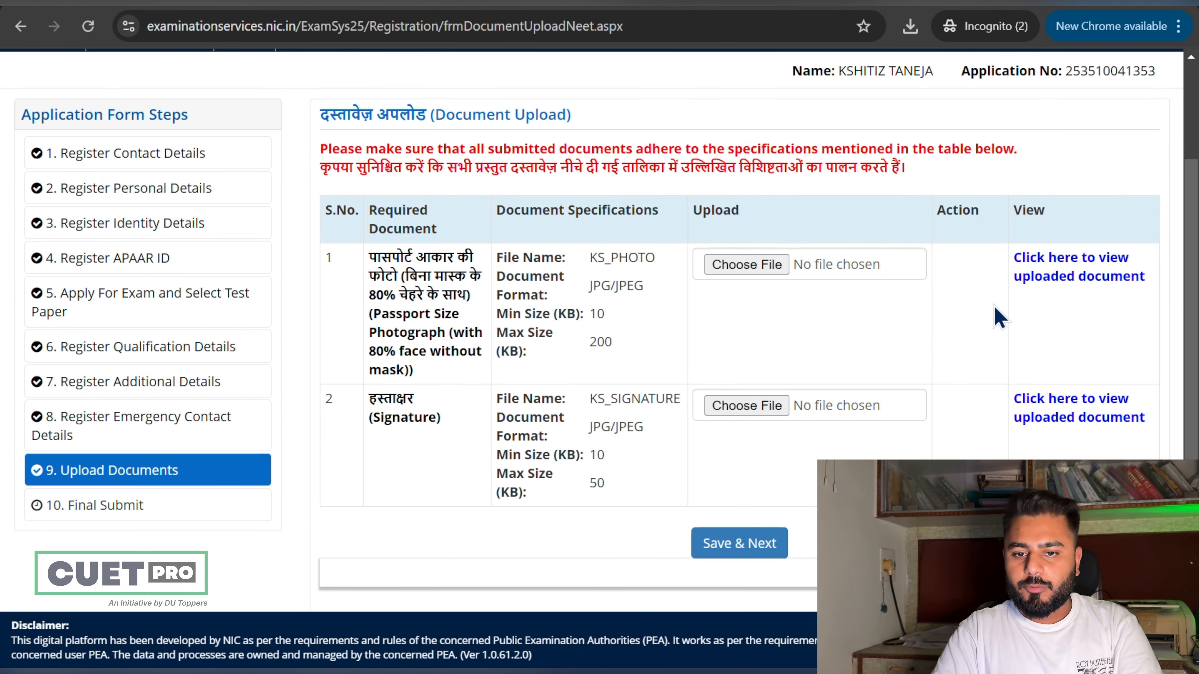
# Step: Check the required photo file name KS_PHOTO and the signature file name
pyautogui.scroll(2, 995, 316)
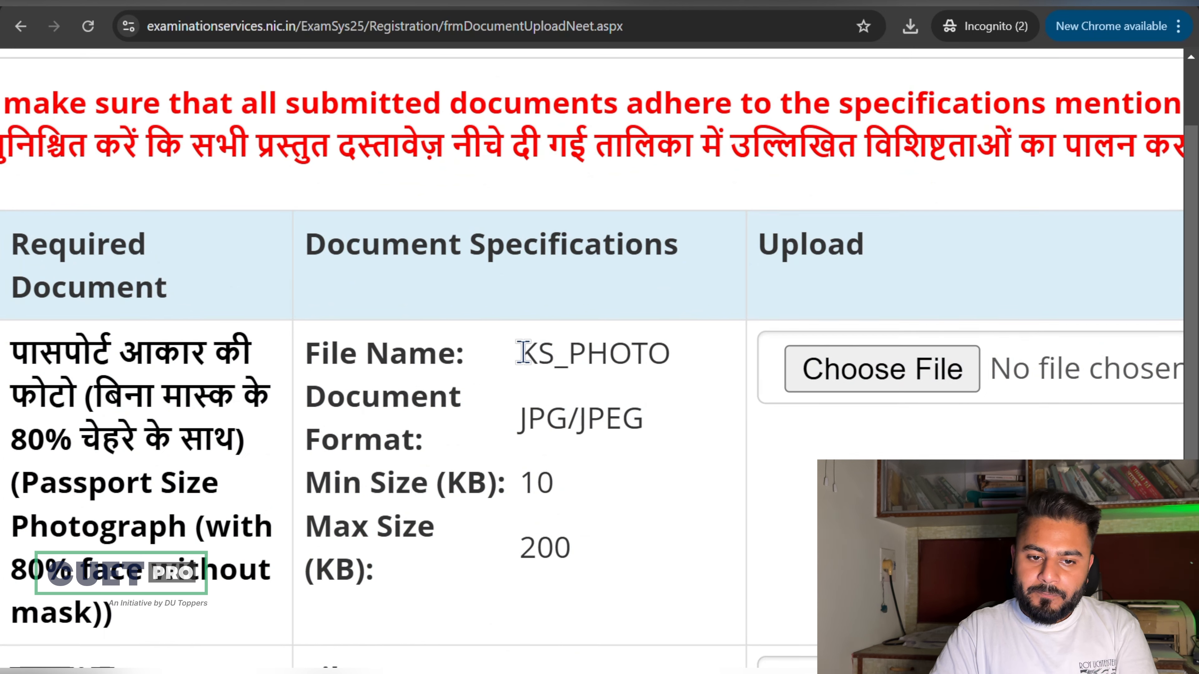
pyautogui.moveTo(519, 353); pyautogui.dragTo(643, 357)
pyautogui.scroll(-5, 681, 374)
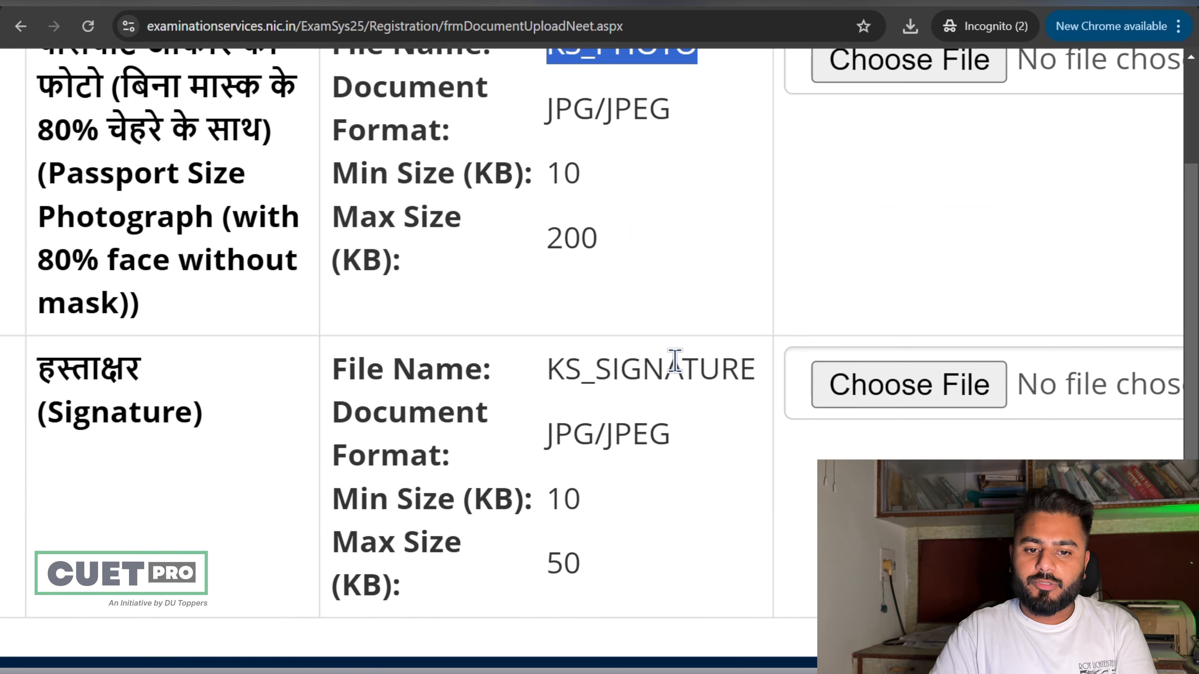
pyautogui.moveTo(538, 391)
pyautogui.mouseDown()
pyautogui.moveTo(758, 411)
pyautogui.moveTo(756, 370)
pyautogui.mouseUp()
pyautogui.scroll(-5, 756, 370)
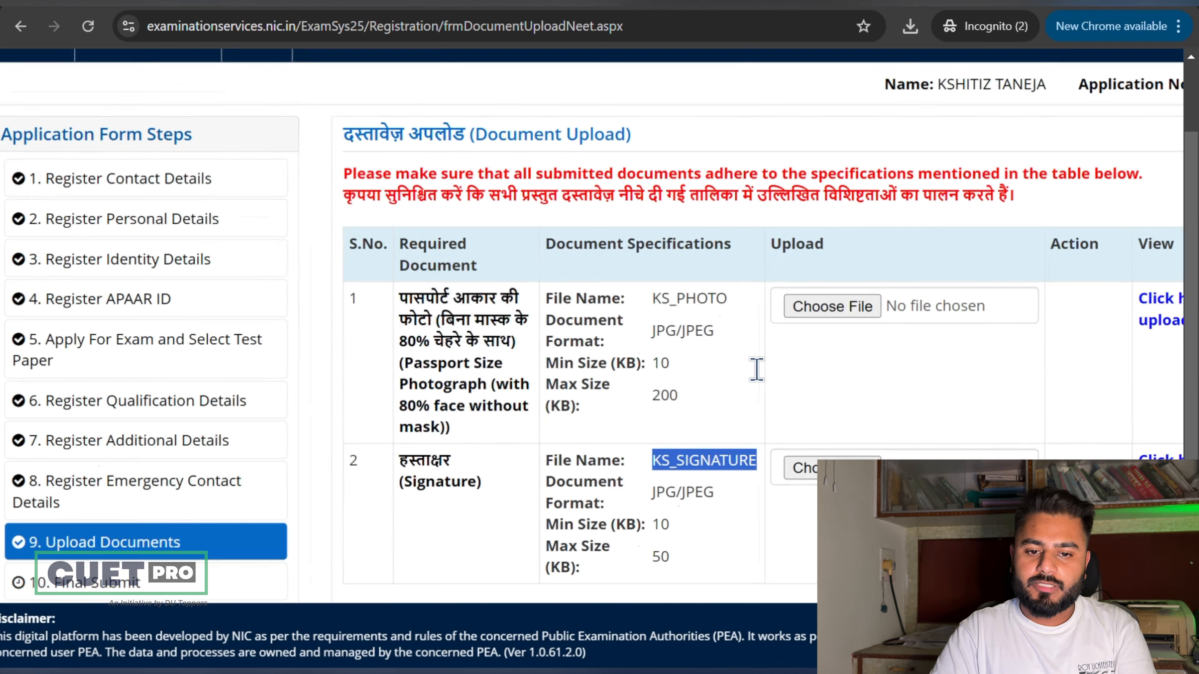
pyautogui.click(760, 382)
pyautogui.hscroll(3, 760, 381)
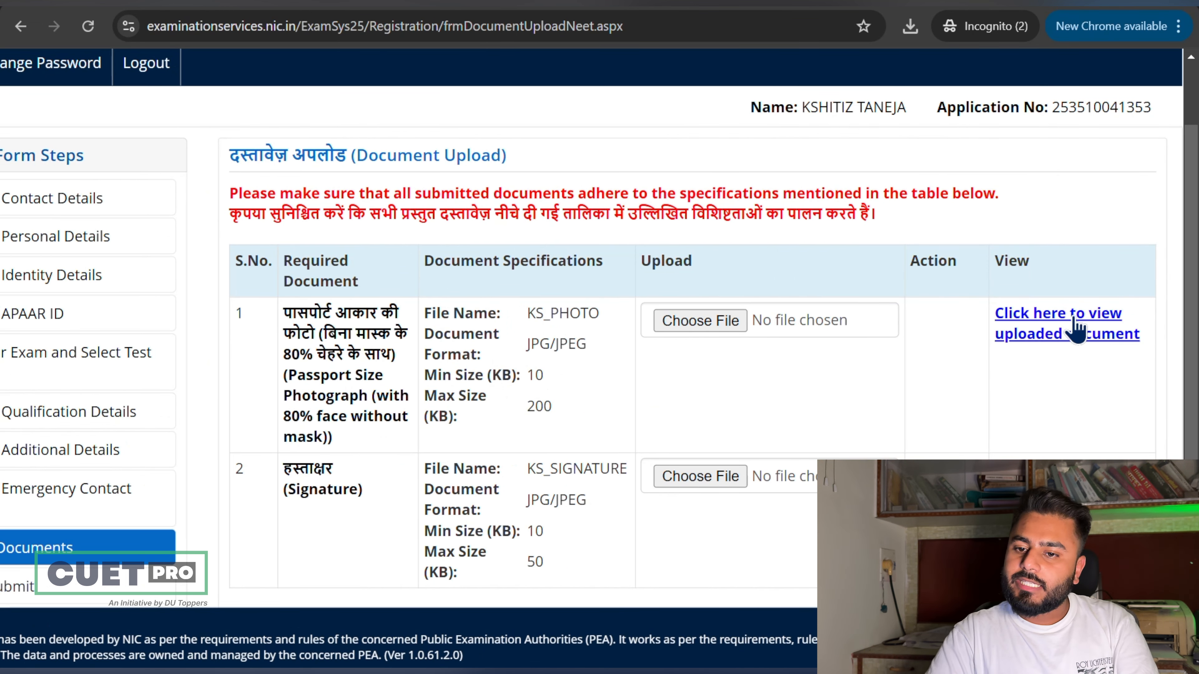
pyautogui.scroll(-2, 1135, 352)
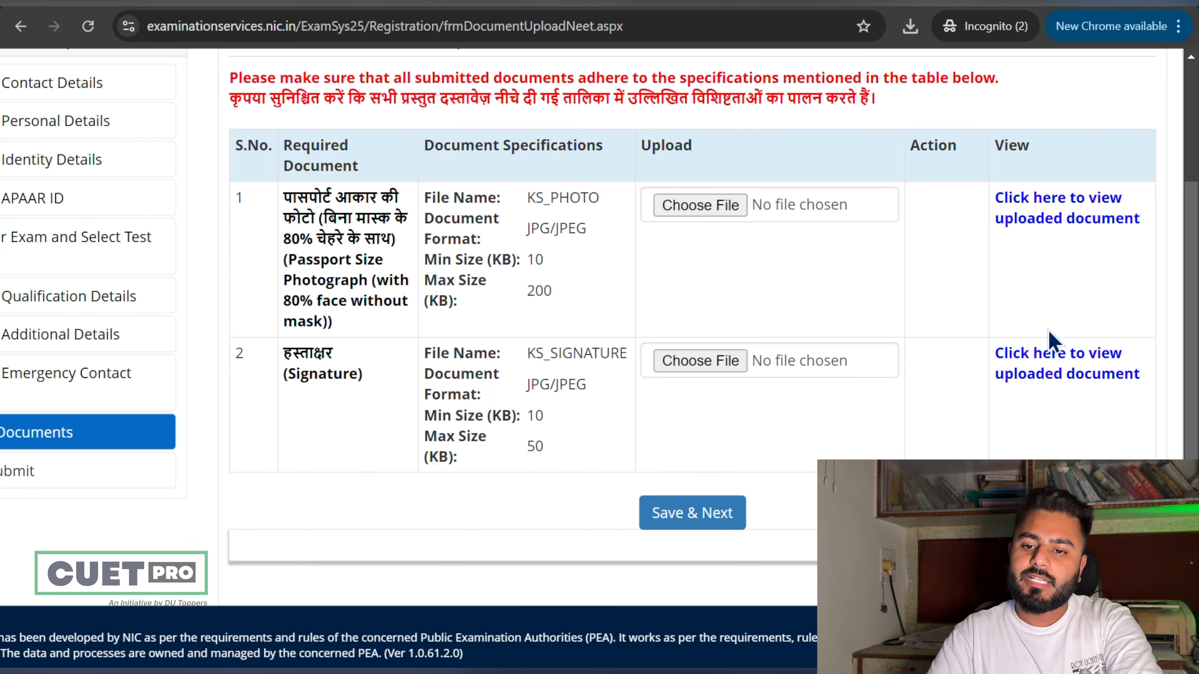
# Step: Preview the uploaded signature and photograph, close both, and save to reach the review
pyautogui.click(1045, 377)
pyautogui.click(1005, 93)
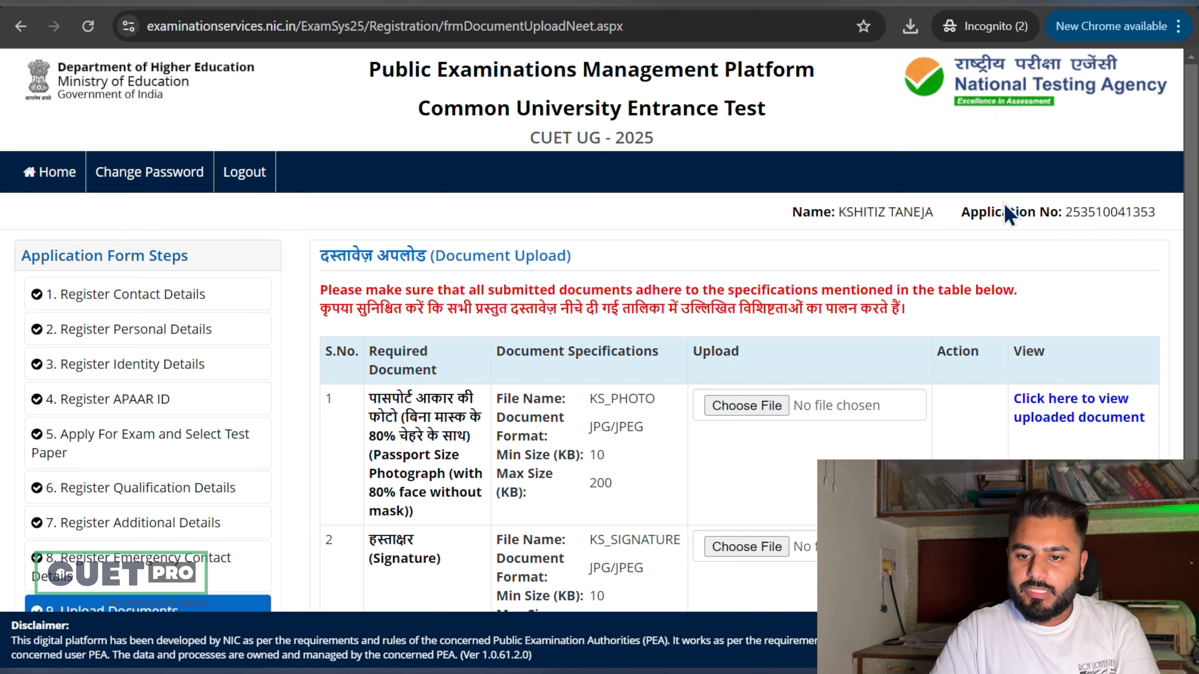
pyautogui.click(1057, 411)
pyautogui.click(996, 104)
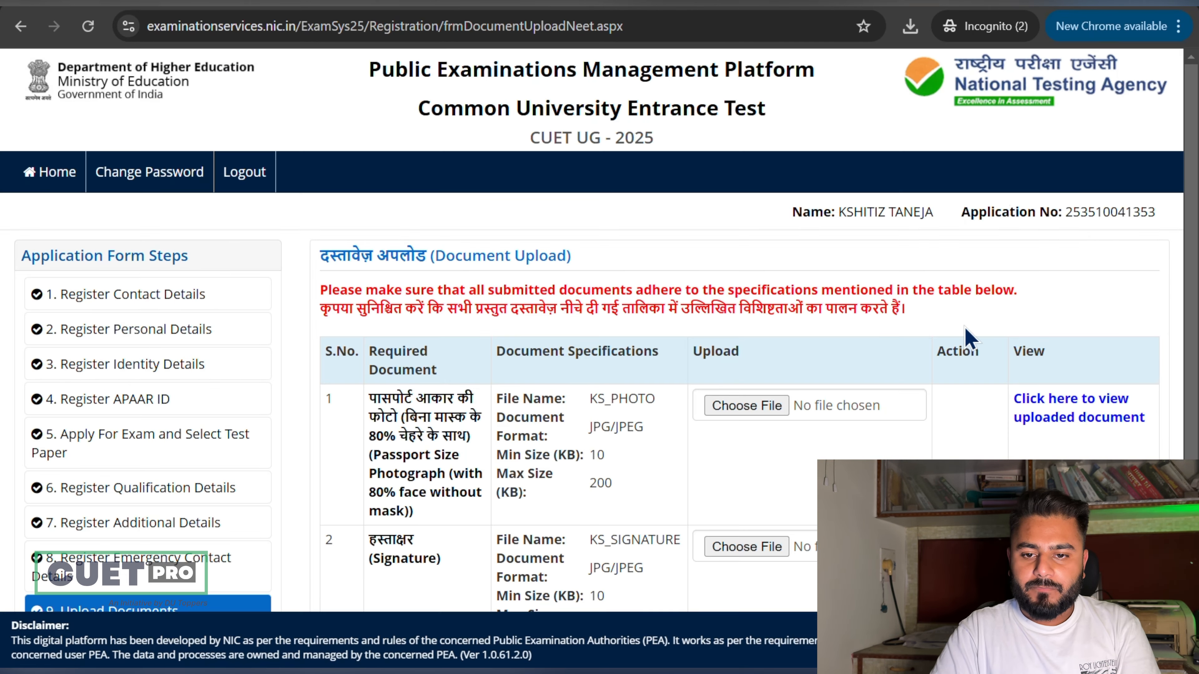
pyautogui.scroll(-4, 971, 339)
pyautogui.click(767, 428)
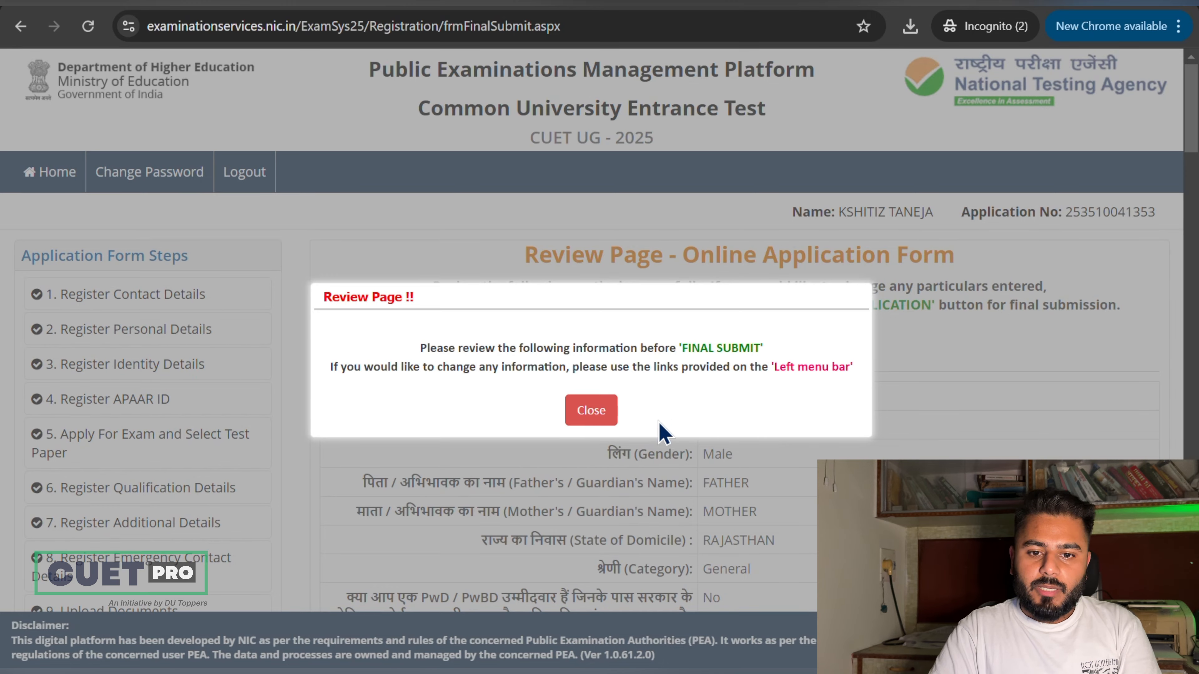
# Step: Close the Review Page notice and scroll past the uploaded photo and signature to the checklist
pyautogui.click(591, 410)
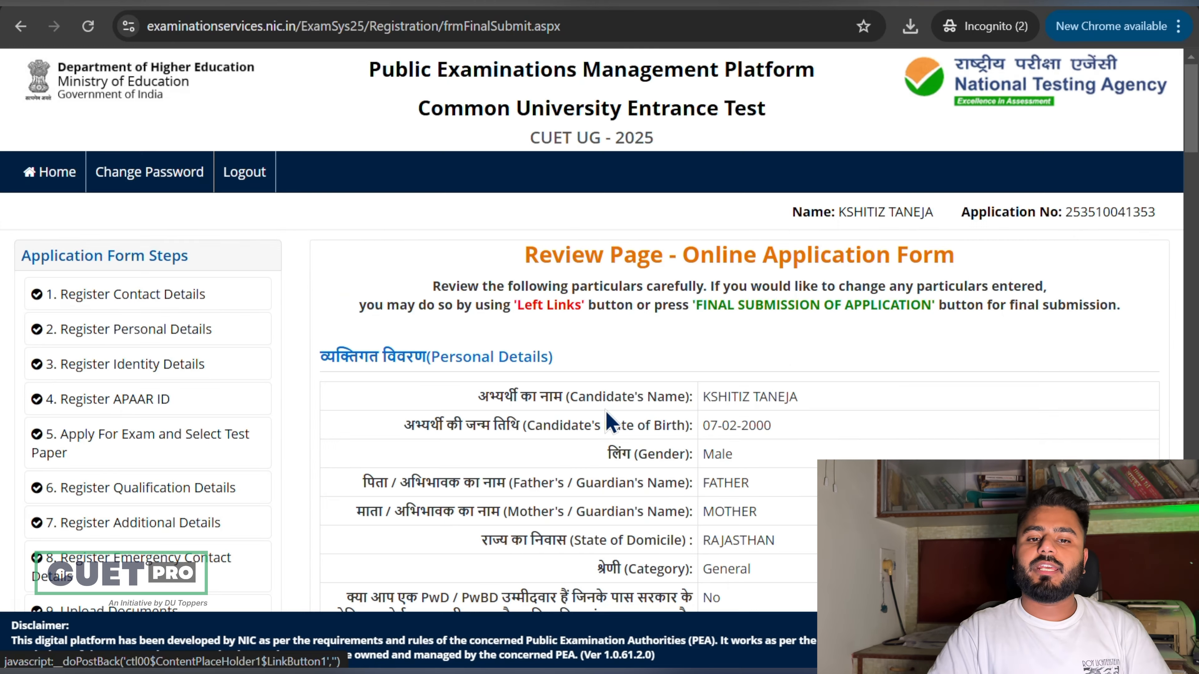
pyautogui.scroll(-10, 602, 407)
pyautogui.scroll(-18, 606, 415)
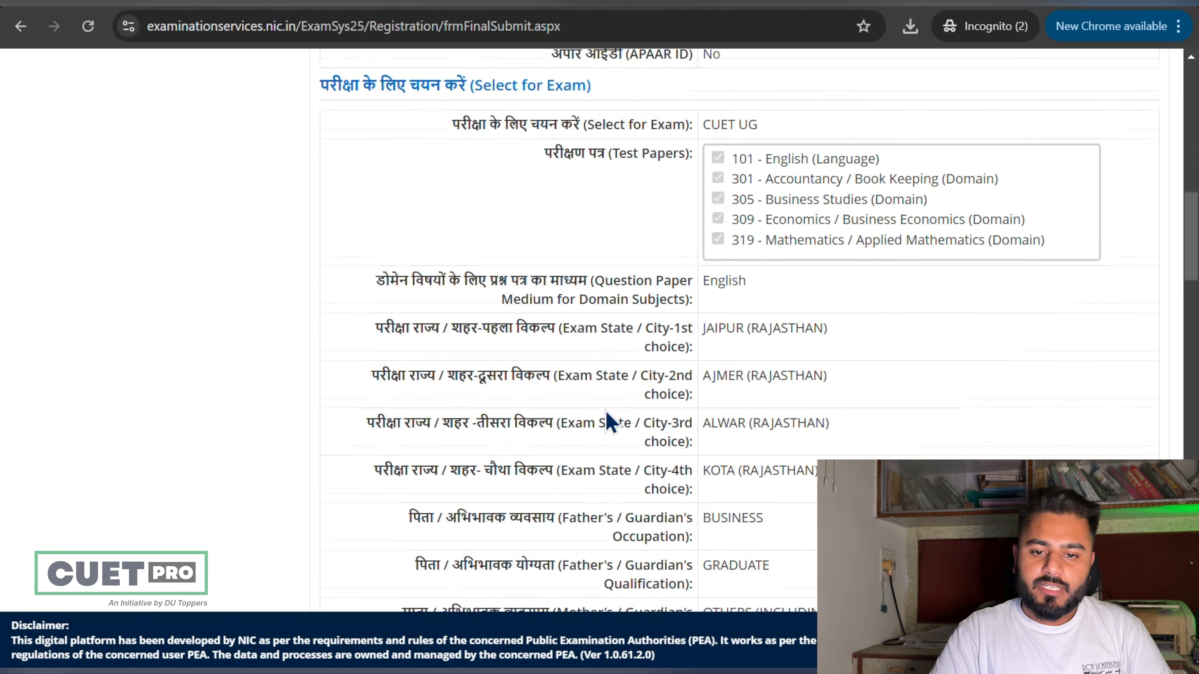
pyautogui.scroll(4, 609, 422)
pyautogui.scroll(-19, 609, 421)
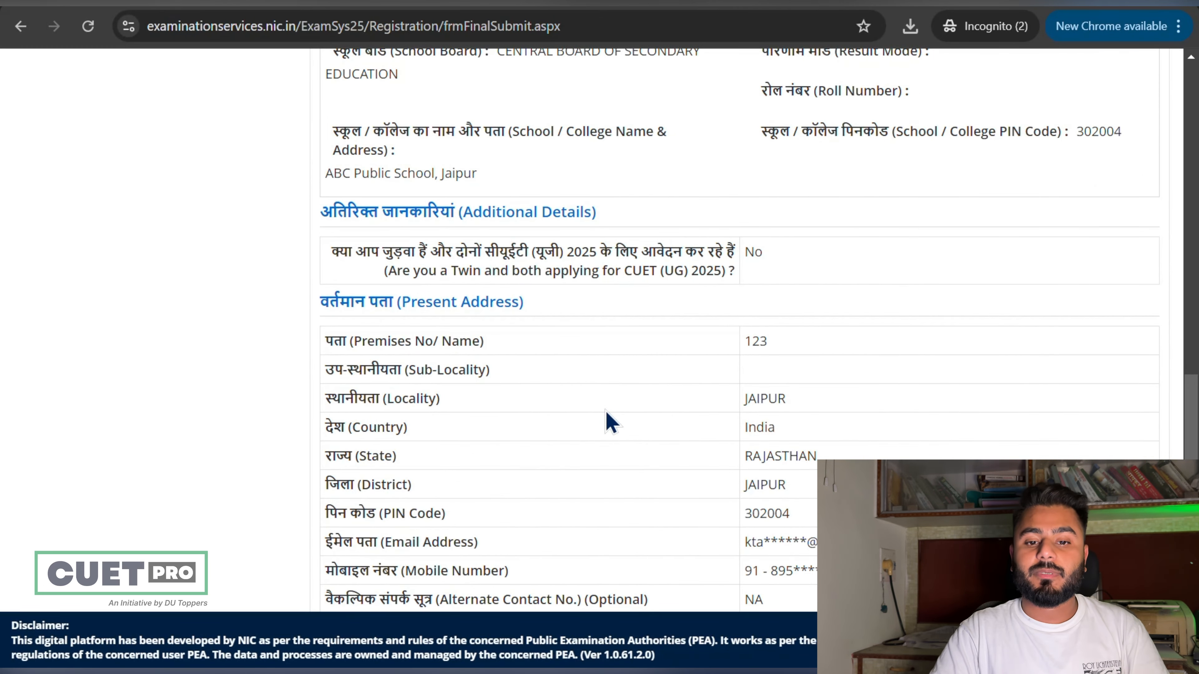
pyautogui.scroll(-8, 610, 422)
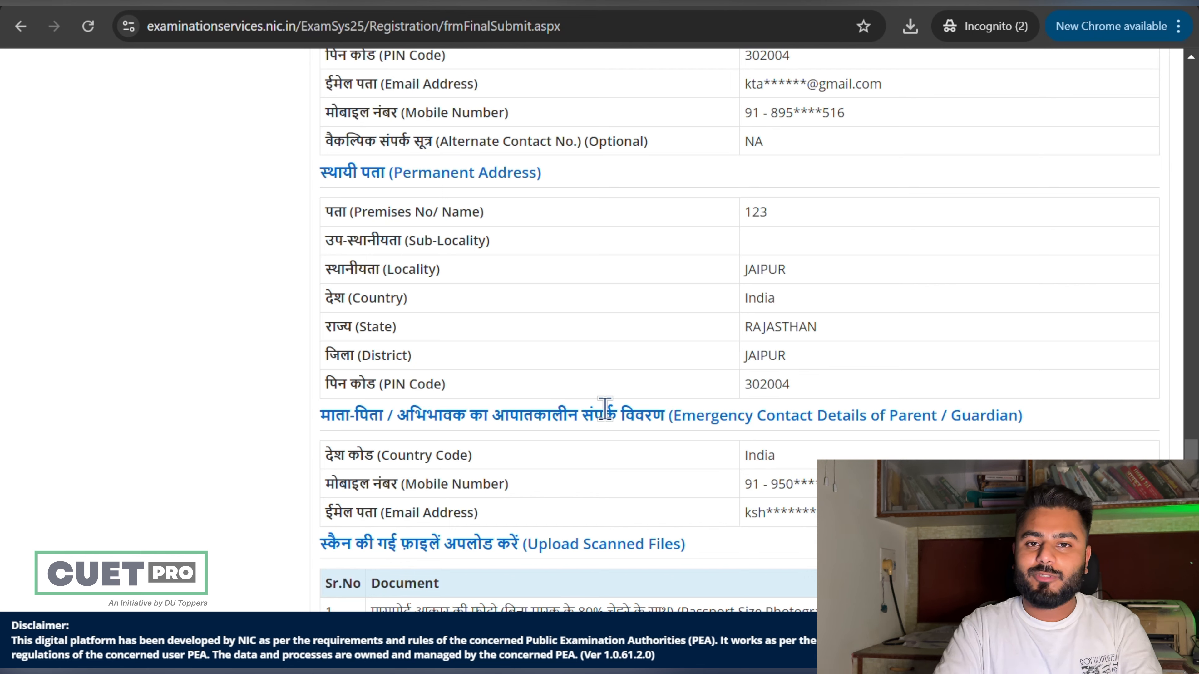
pyautogui.scroll(-12, 605, 408)
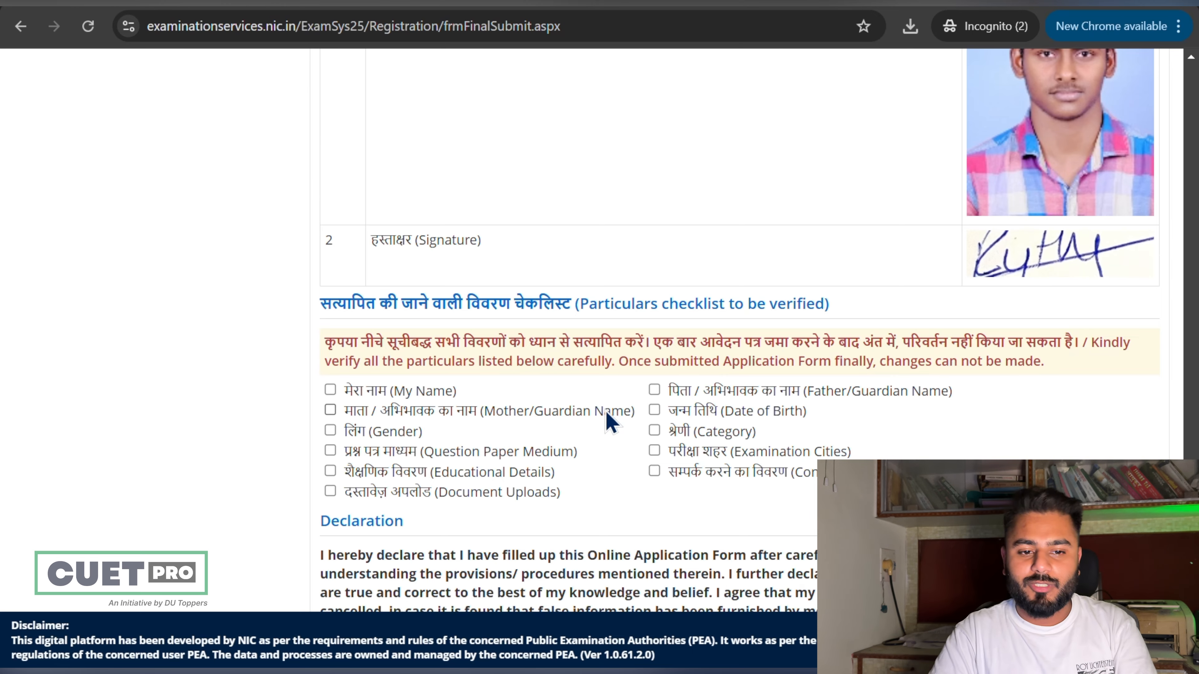
# Step: Tick all thirteen checklist items and I Agree, then request Final Submission of Application
pyautogui.scroll(-2, 609, 420)
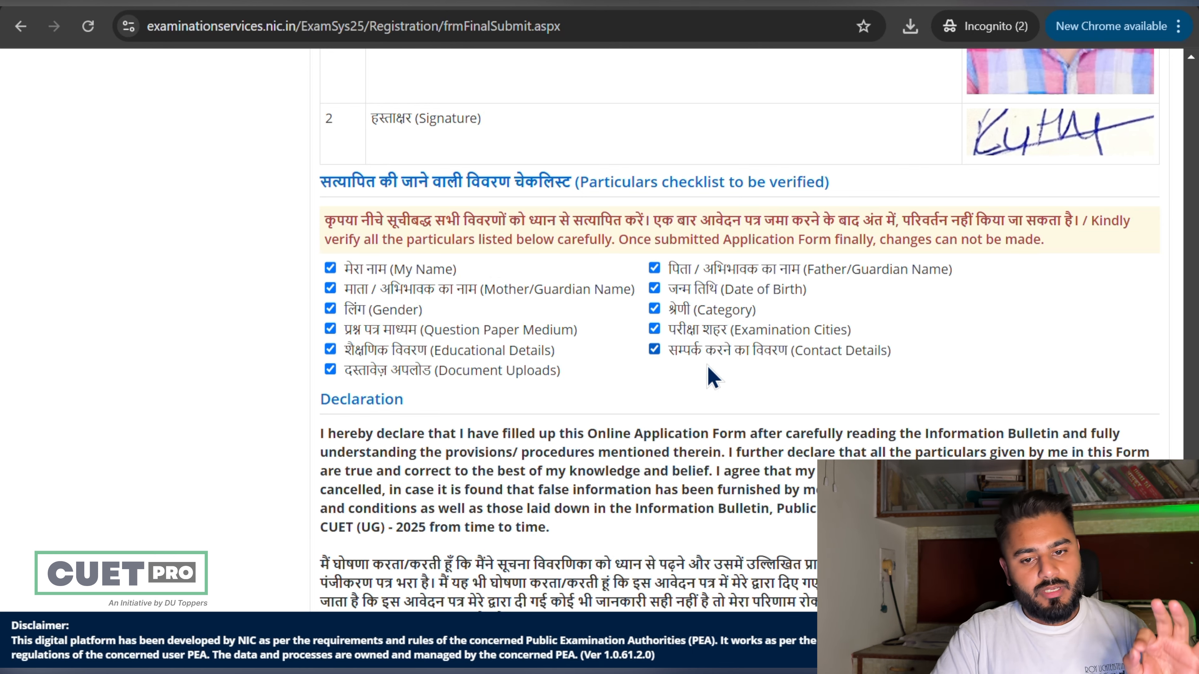
pyautogui.scroll(-3, 767, 396)
pyautogui.click(698, 514)
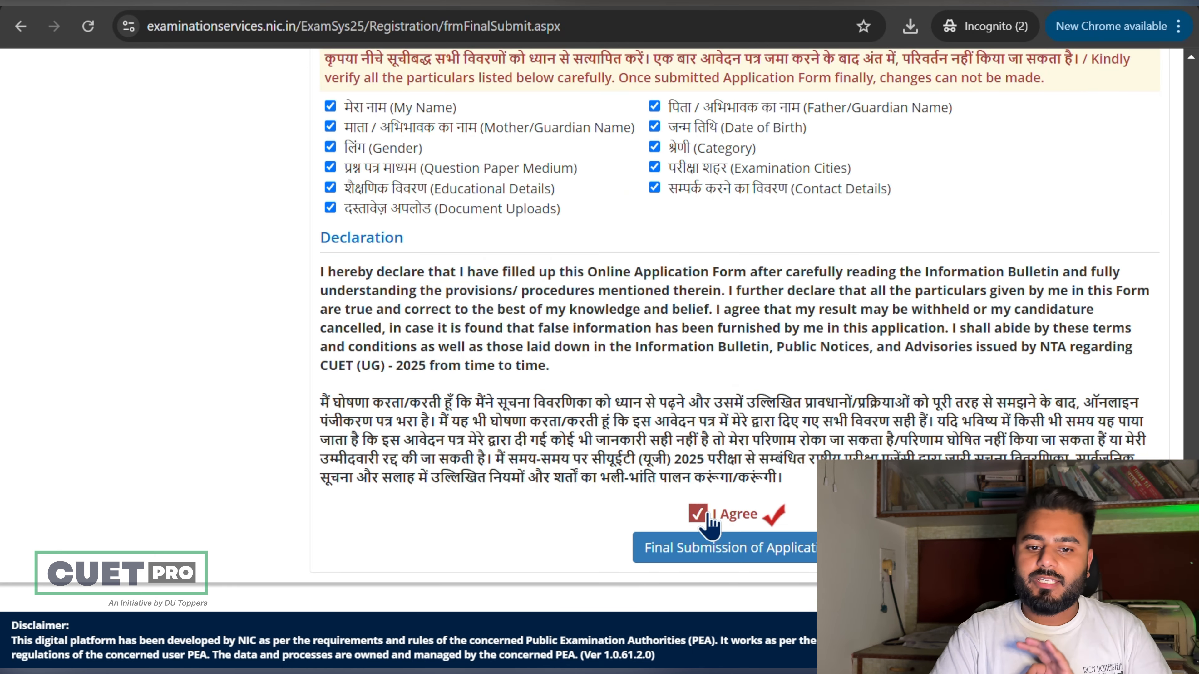
pyautogui.click(710, 547)
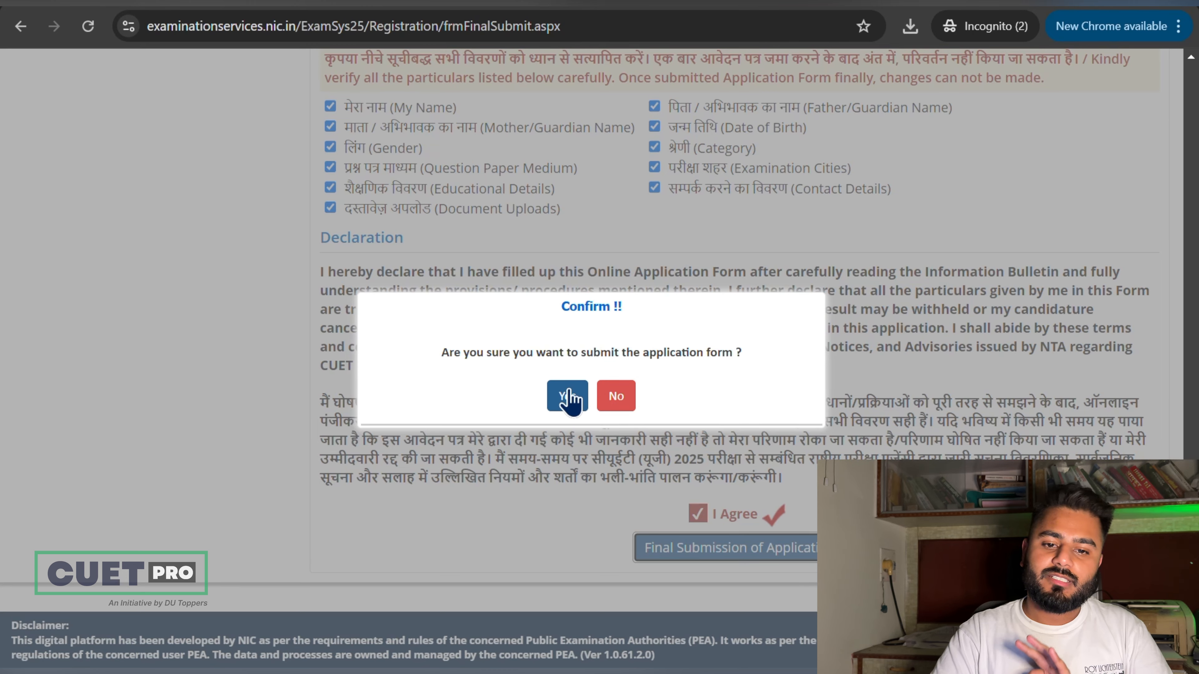